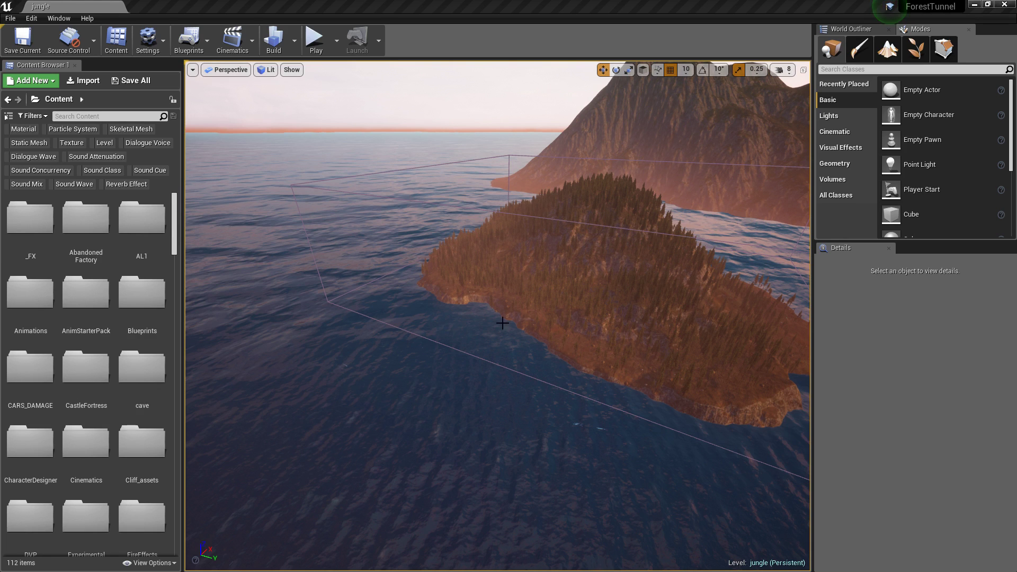
Step: Look over the forested island and start a play session from the open ground near its shore
key(w)
mouse_move(589, 276)
right_down()
mouse_move(620, 274)
mouse_move(631, 252)
mouse_move(753, 256)
mouse_move(726, 318)
mouse_move(598, 280)
mouse_move(556, 328)
mouse_move(573, 286)
right_up()
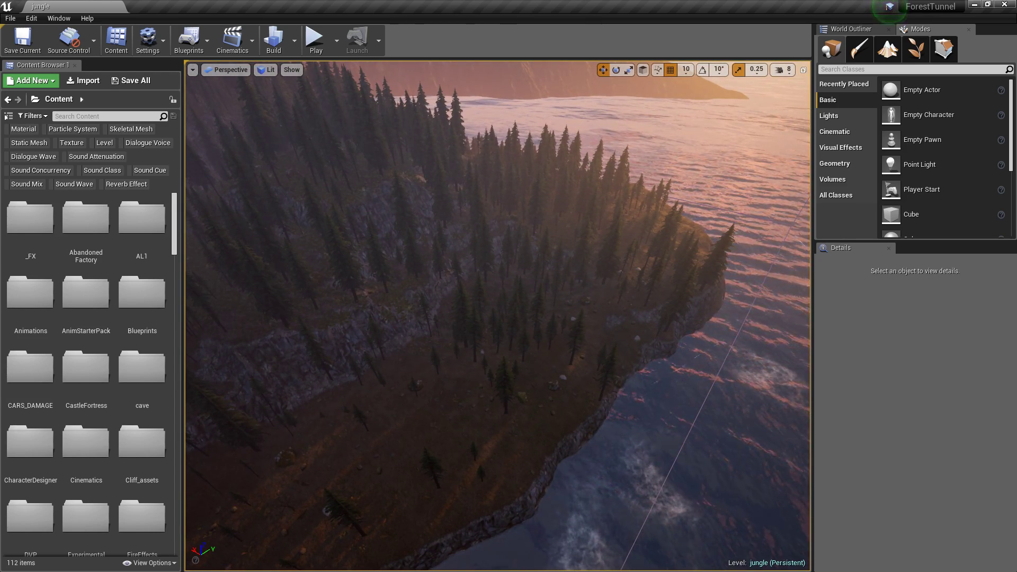
right_drag(556, 307, 402, 285)
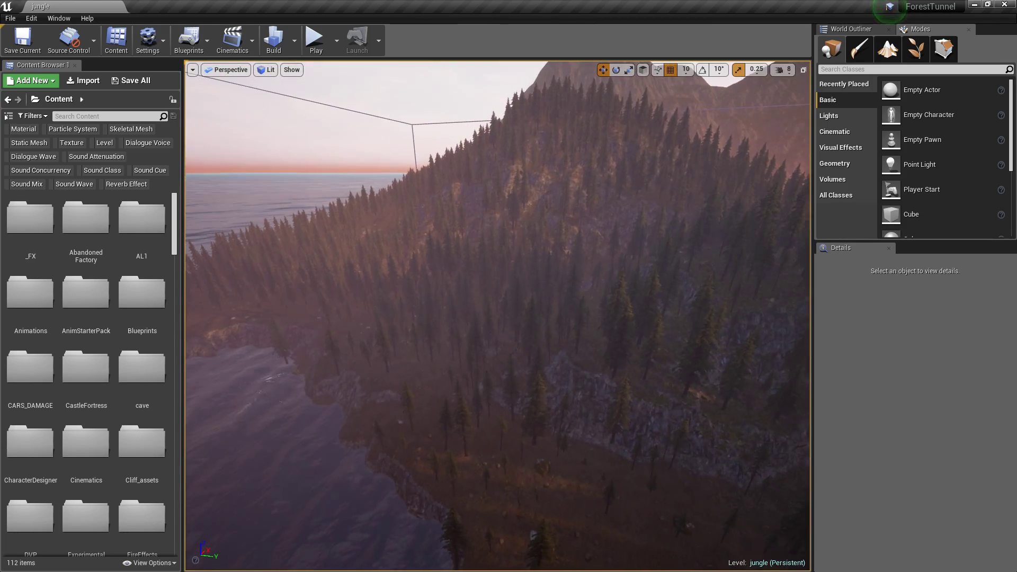
right_drag(529, 297, 538, 316)
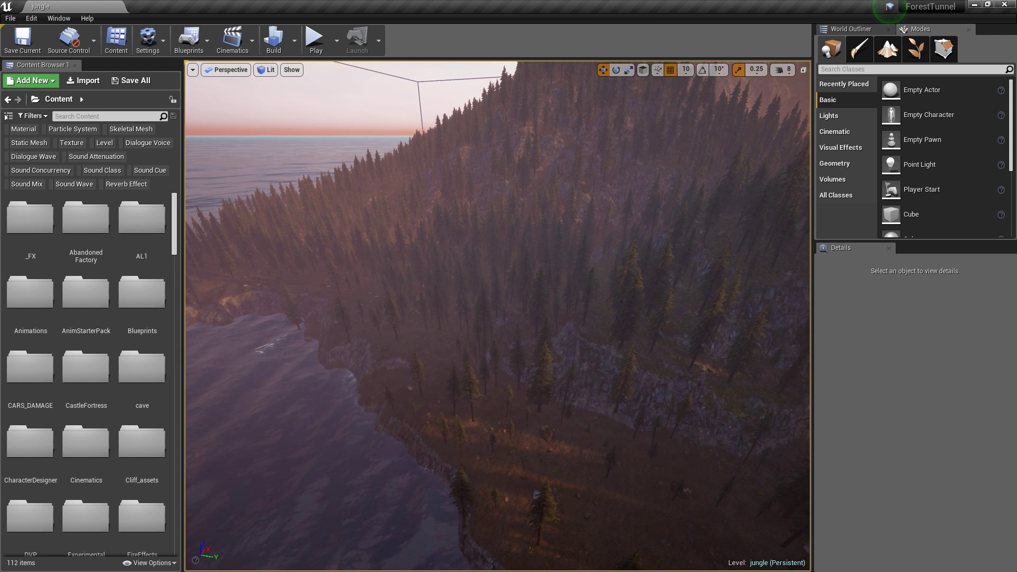
right_drag(538, 316, 578, 310)
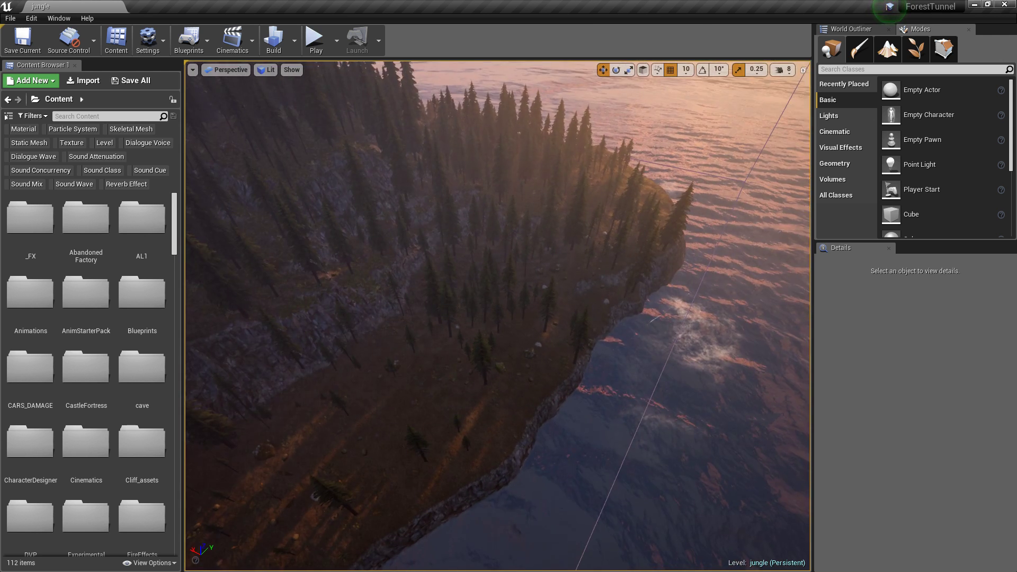
right_click(460, 379)
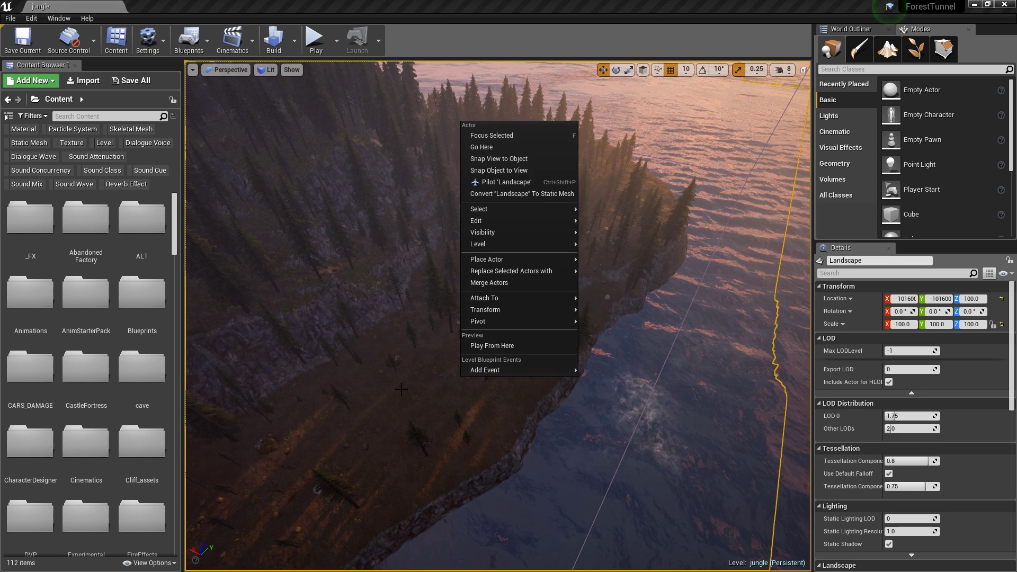
click(498, 348)
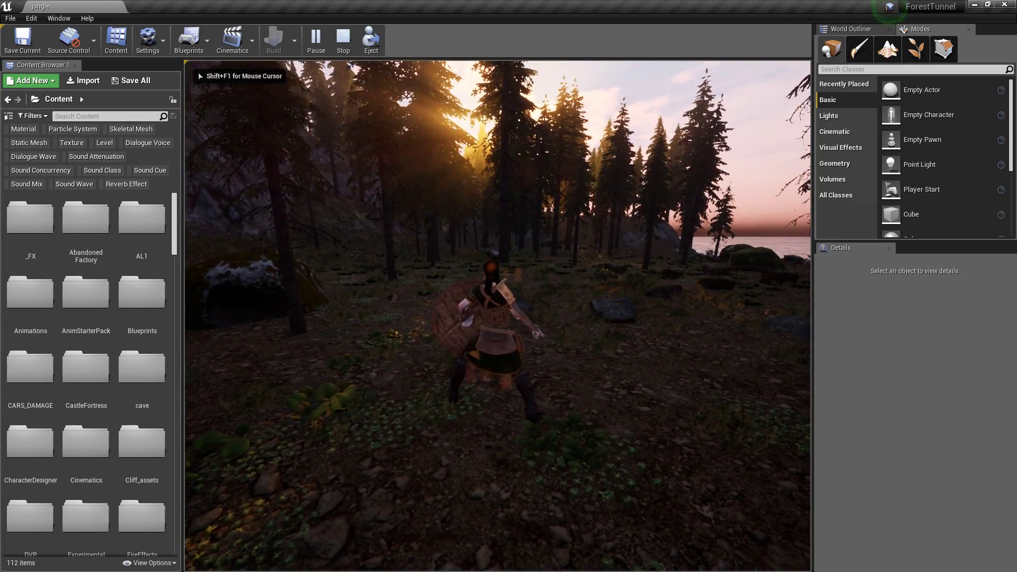
Step: Run the character through the forest and up the slope to the bare headland above the sea
key(w)
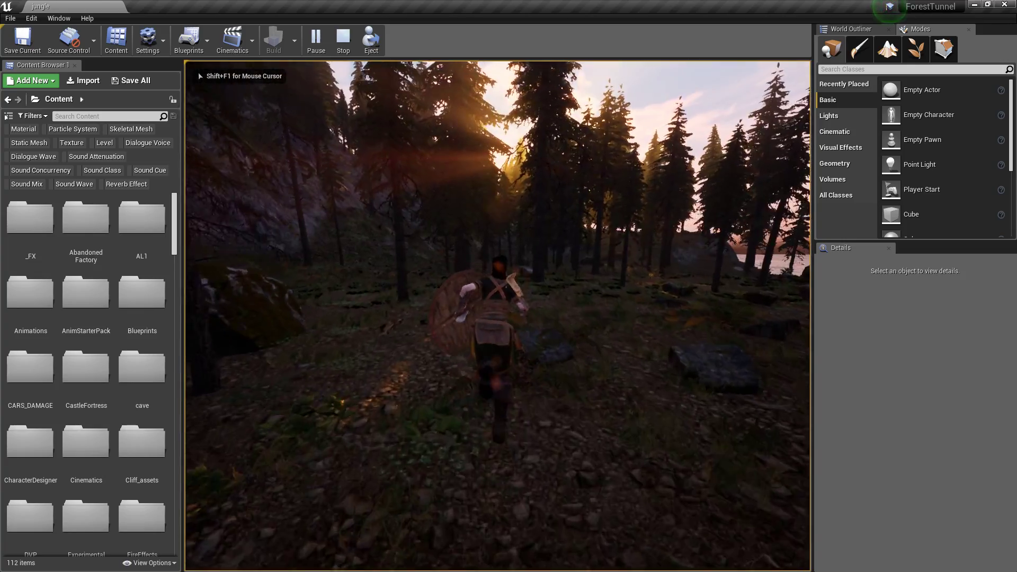
key(a)
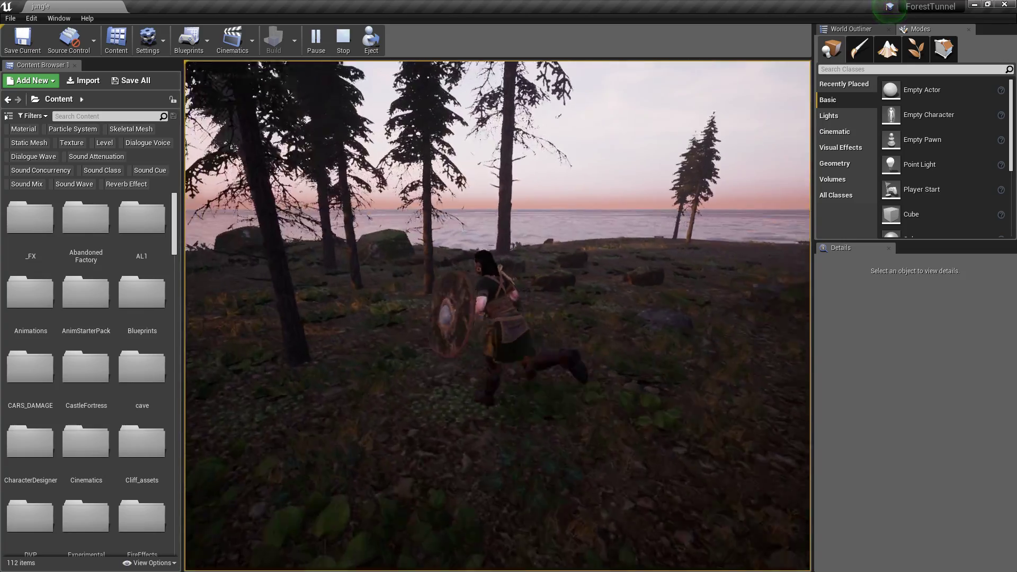
key(w)
key(d)
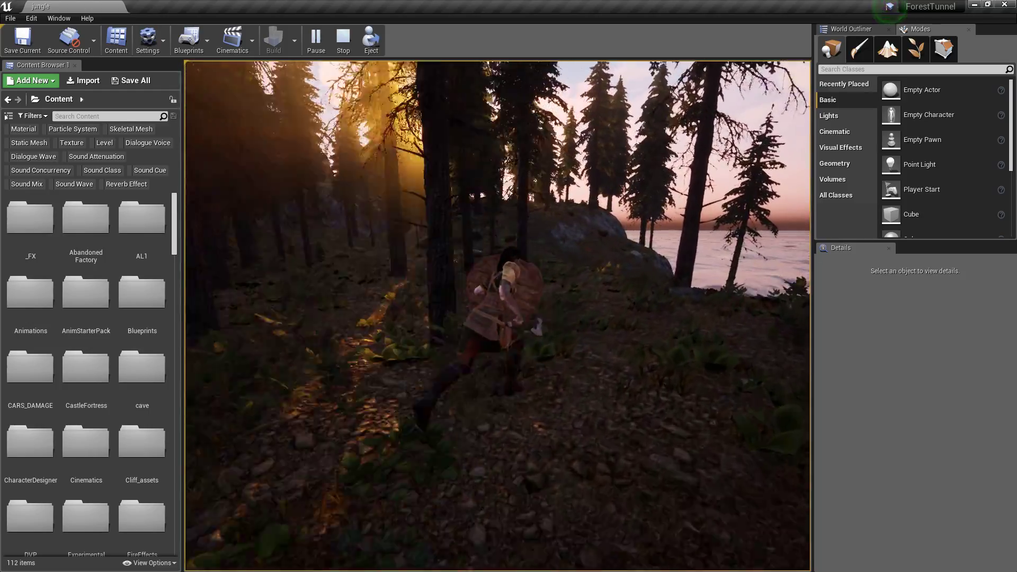
key(a)
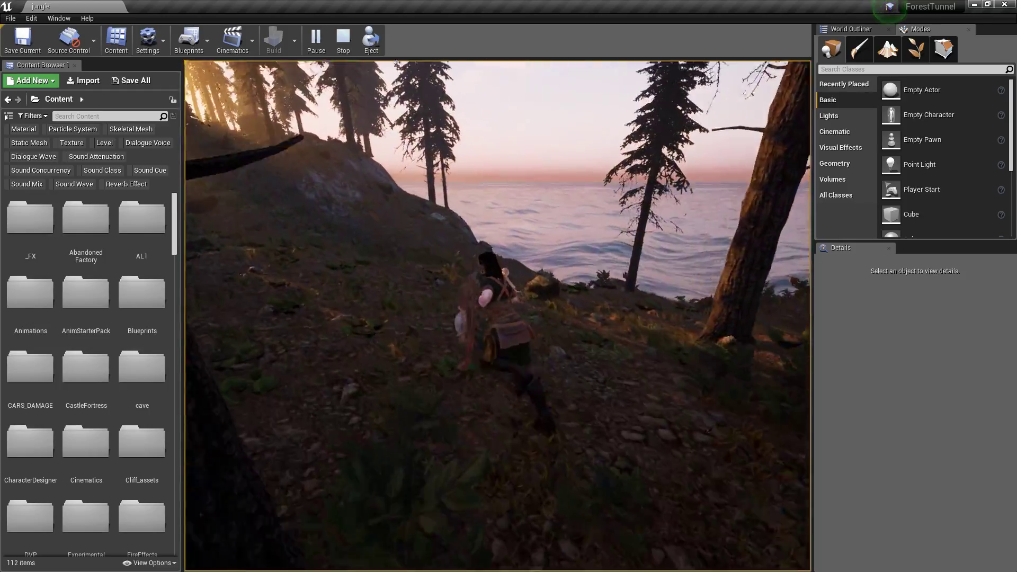
key(d)
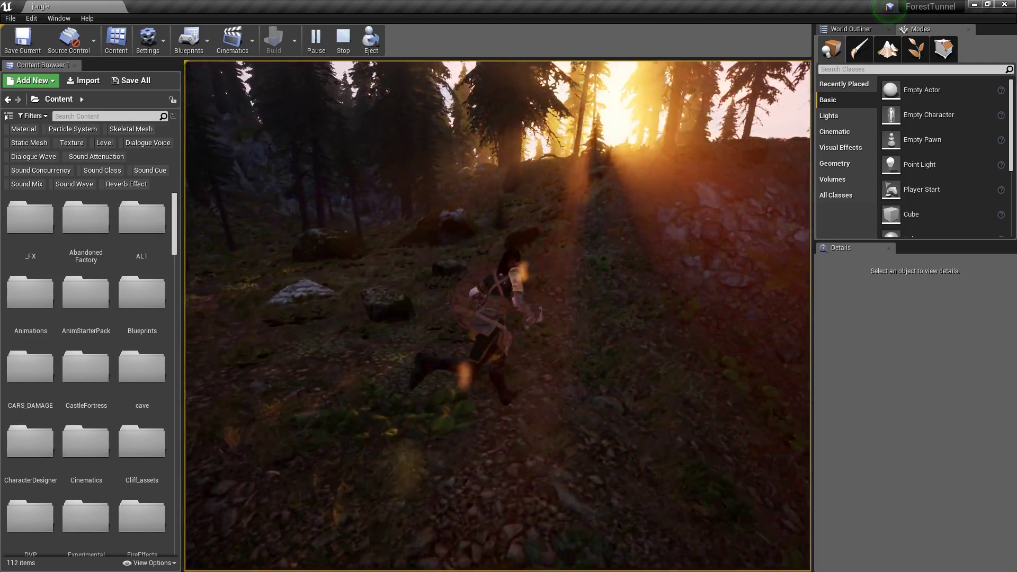
key(w)
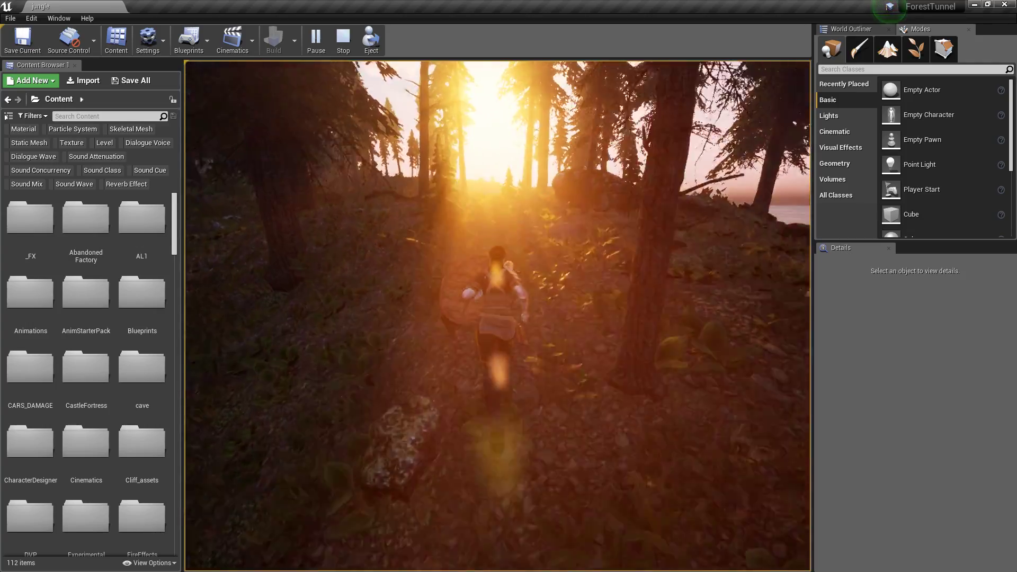
key(d)
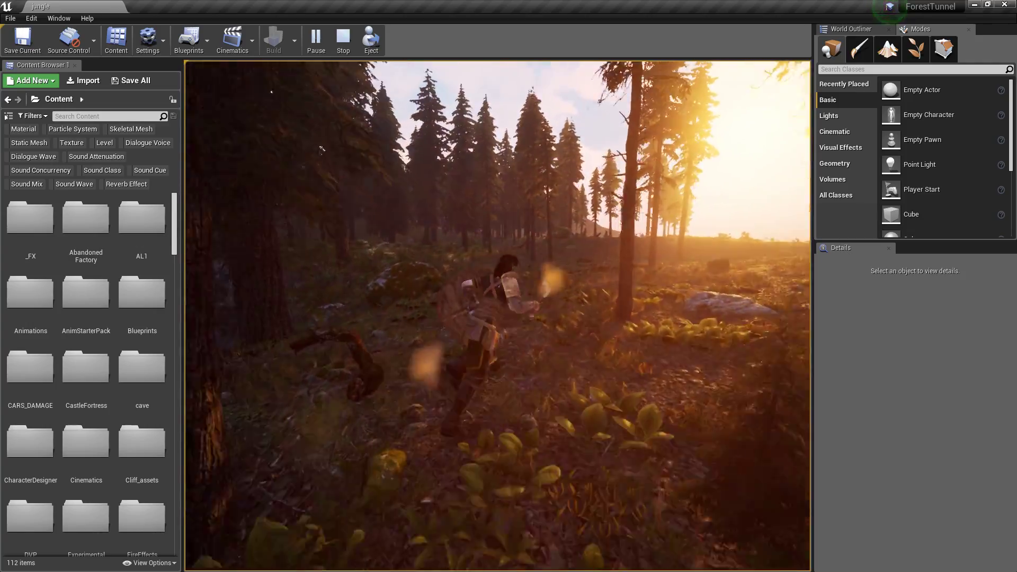
key(w)
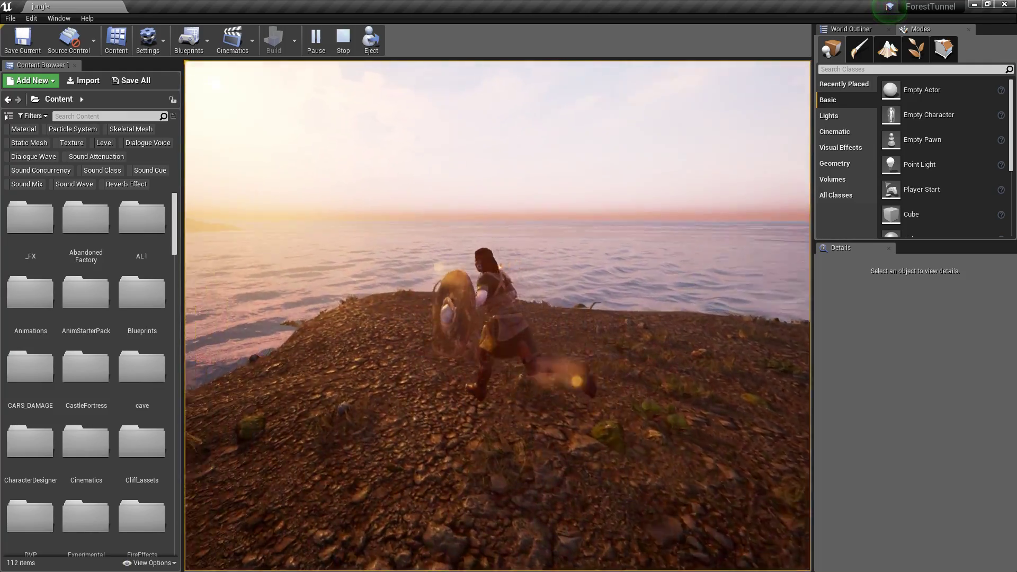
Step: Jump and run the character back through the forest and over the cliff edge, and end the play session
key(space)
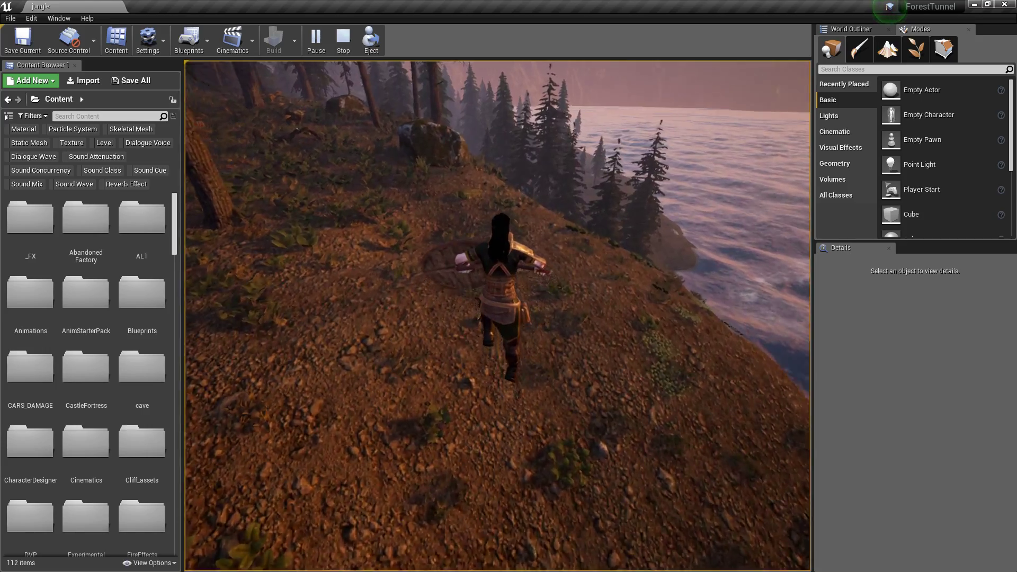
key(w)
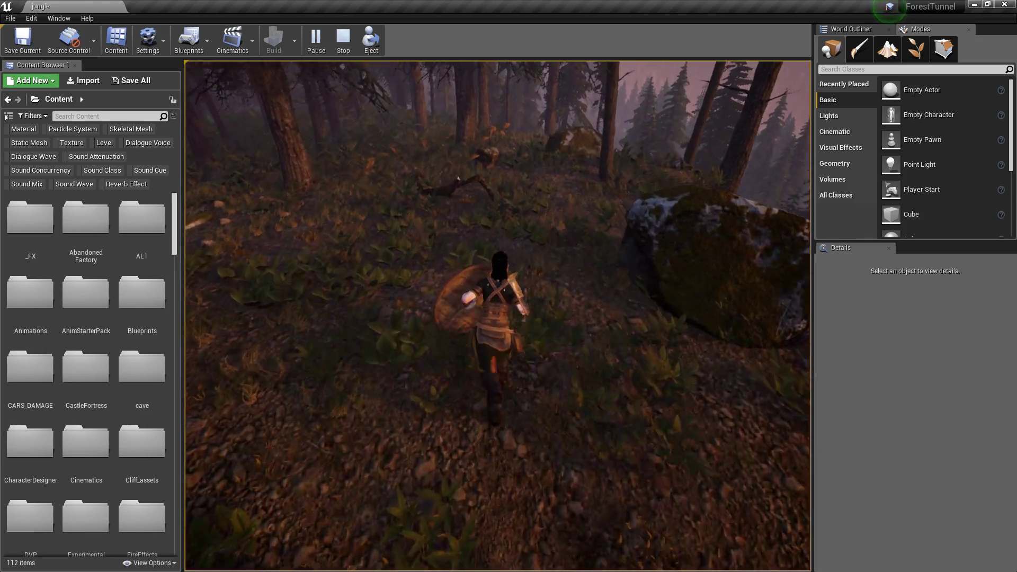
key(w)
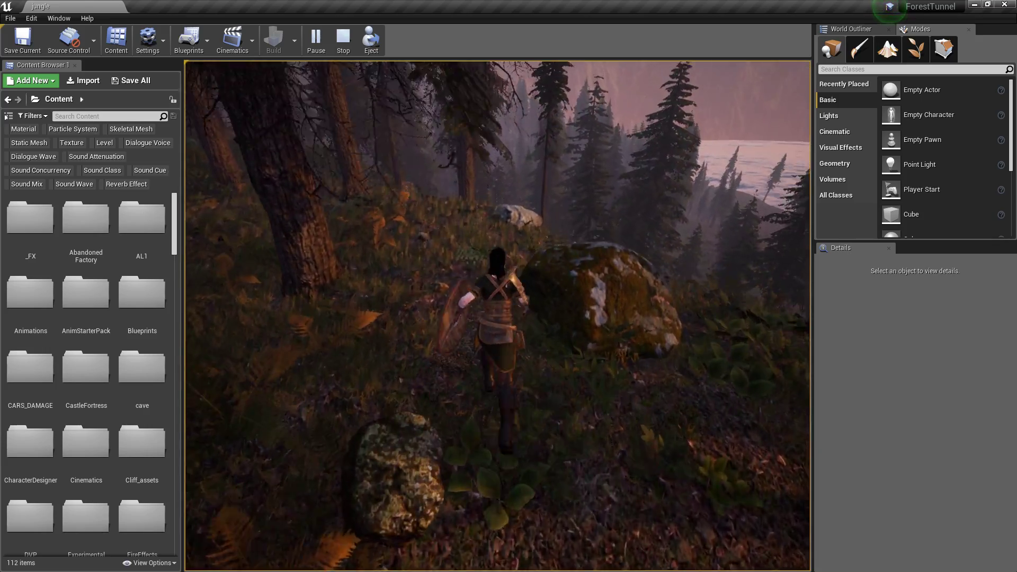
key(w)
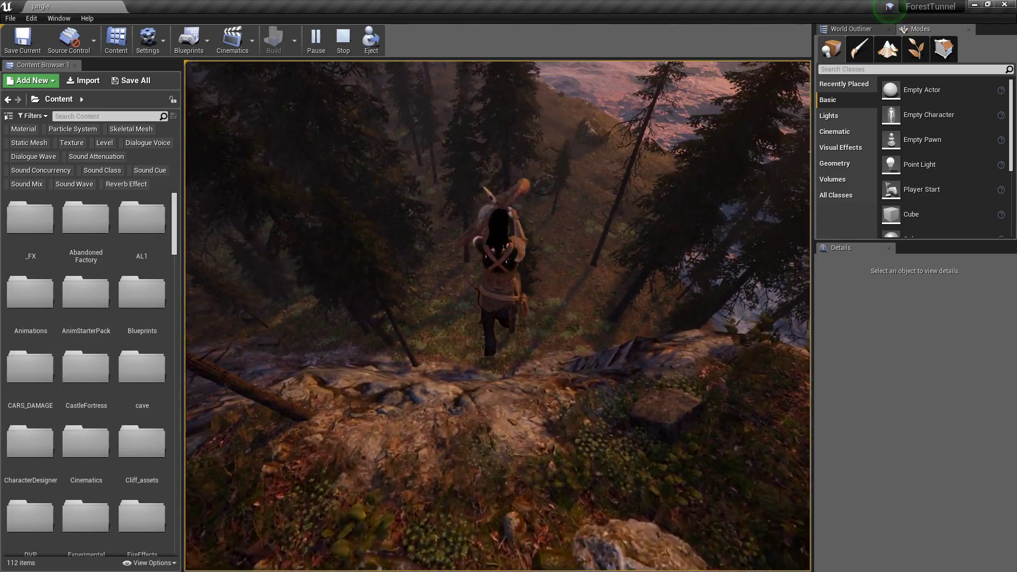
key(w)
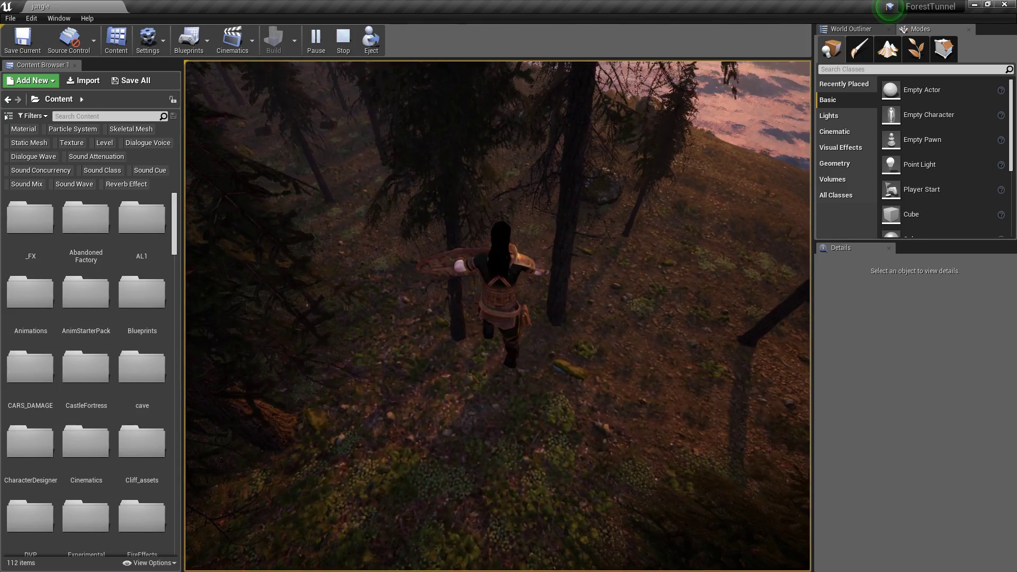
key(Escape)
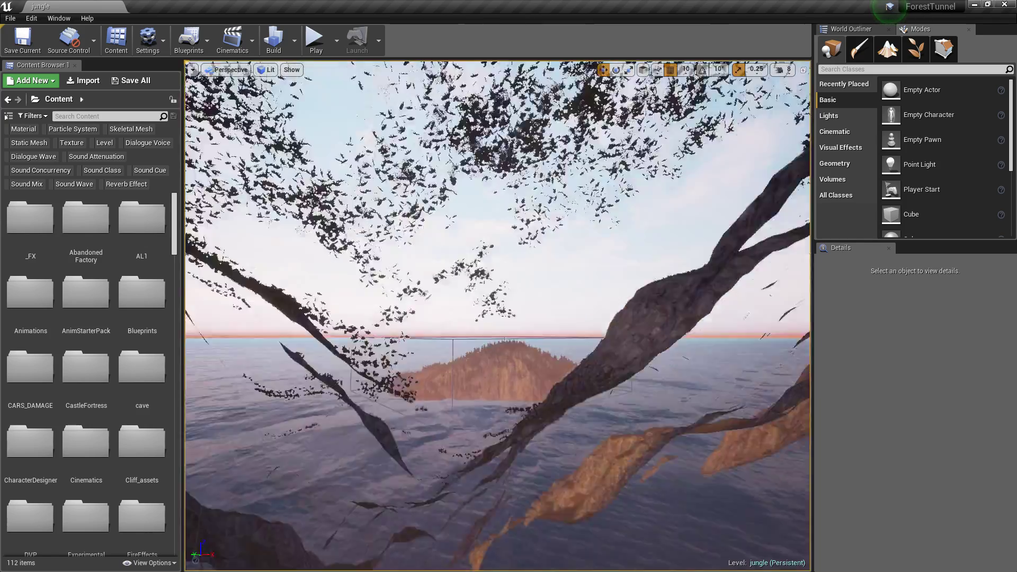
Step: Return the view to the forested island and set the viewport camera speed to 6
key(w)
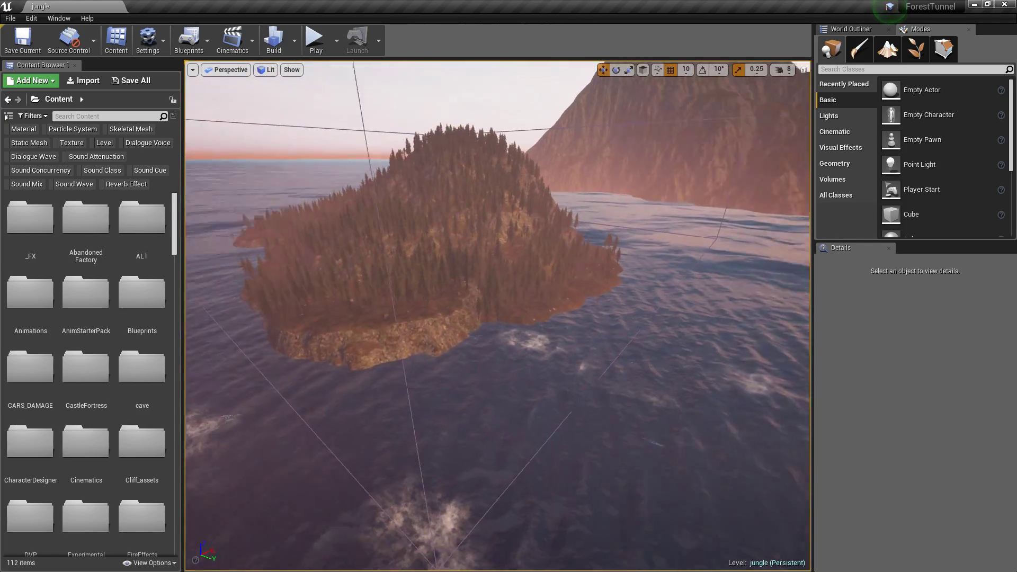
right_drag(547, 384, 528, 380)
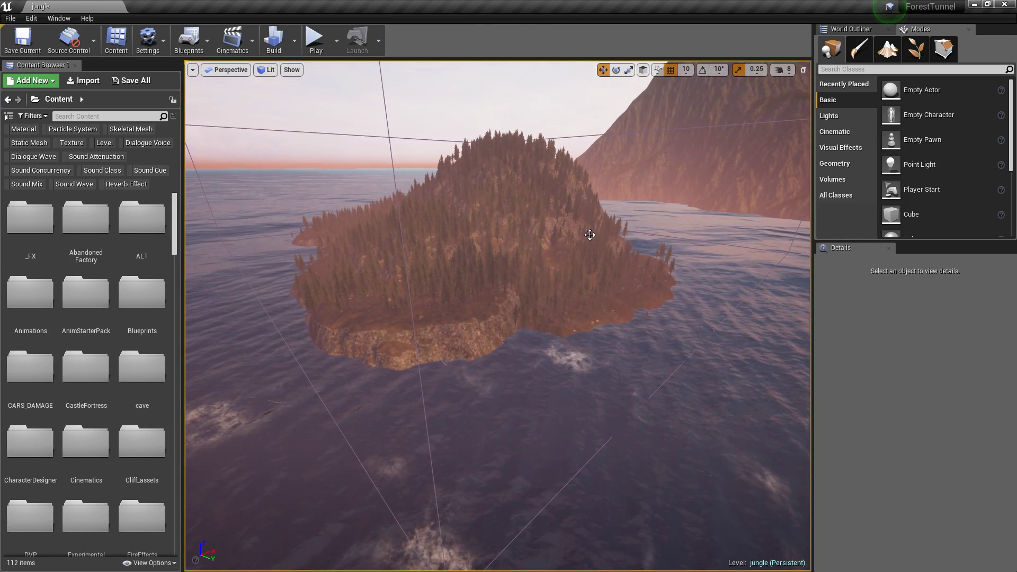
click(789, 72)
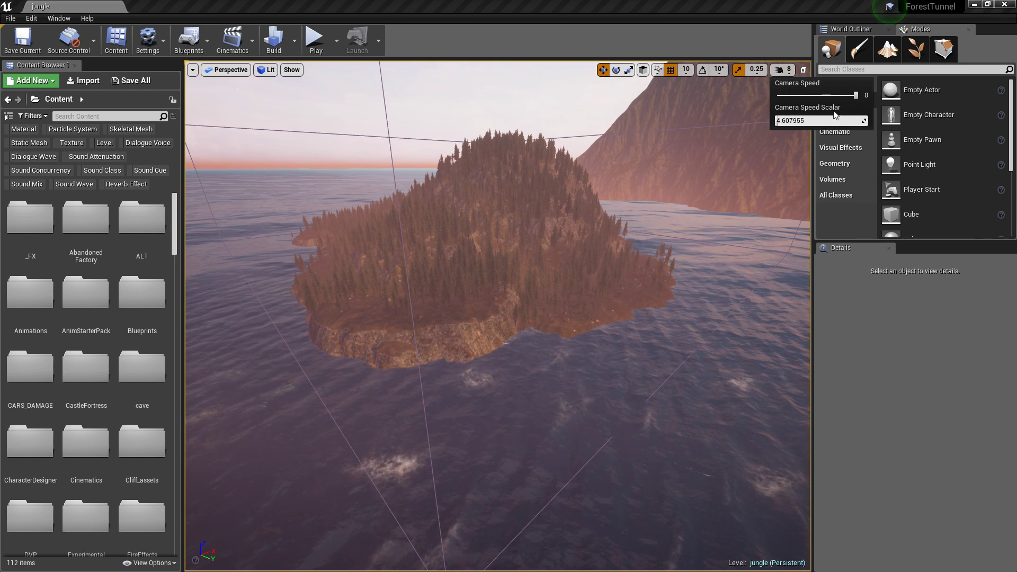
drag(833, 112, 874, 101)
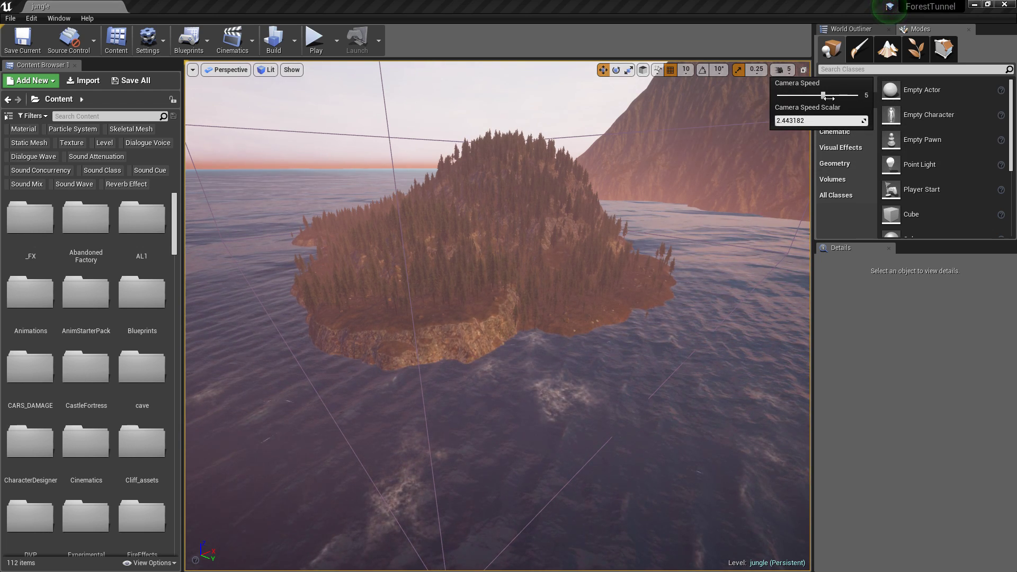
Step: Select the single tall spruce standing on the open shore ground with the Foliage mode's Select tool
mouse_move(625, 228)
right_down()
mouse_move(609, 212)
mouse_move(604, 275)
mouse_move(551, 273)
mouse_move(535, 238)
mouse_move(559, 276)
mouse_move(630, 273)
mouse_move(617, 233)
right_up()
key(w)
key(s)
key(w)
key(w)
key(w)
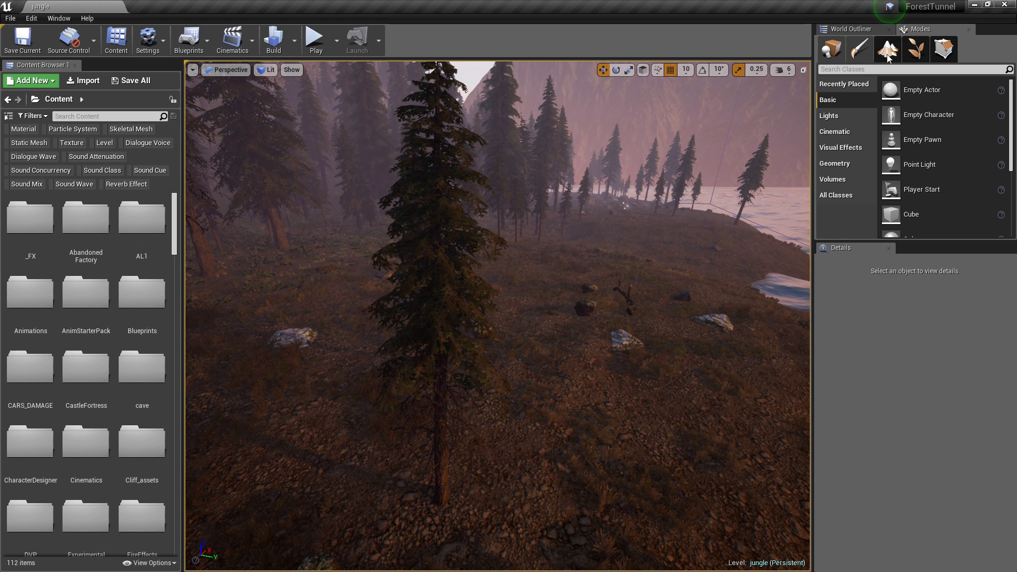
click(913, 56)
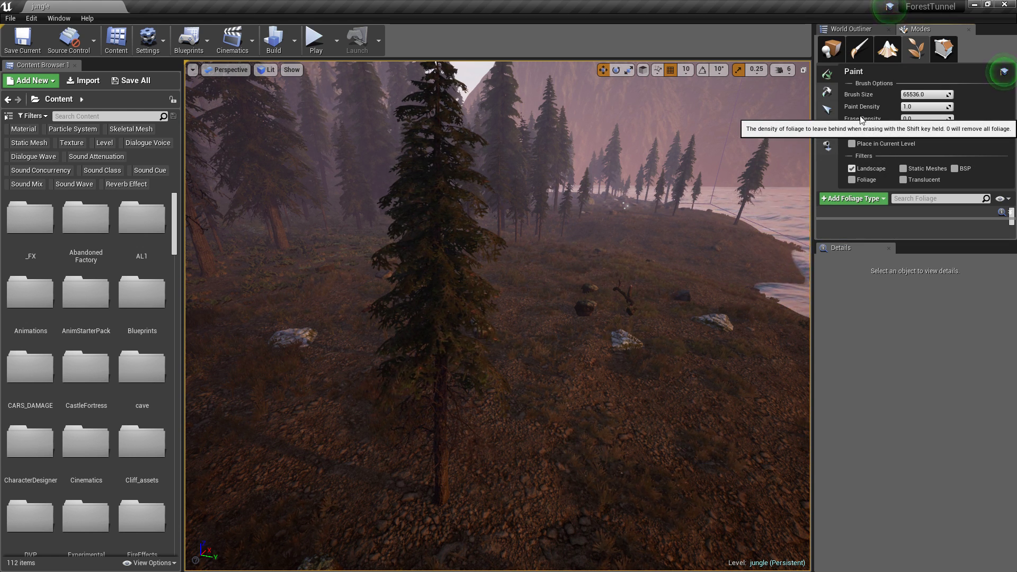
click(827, 110)
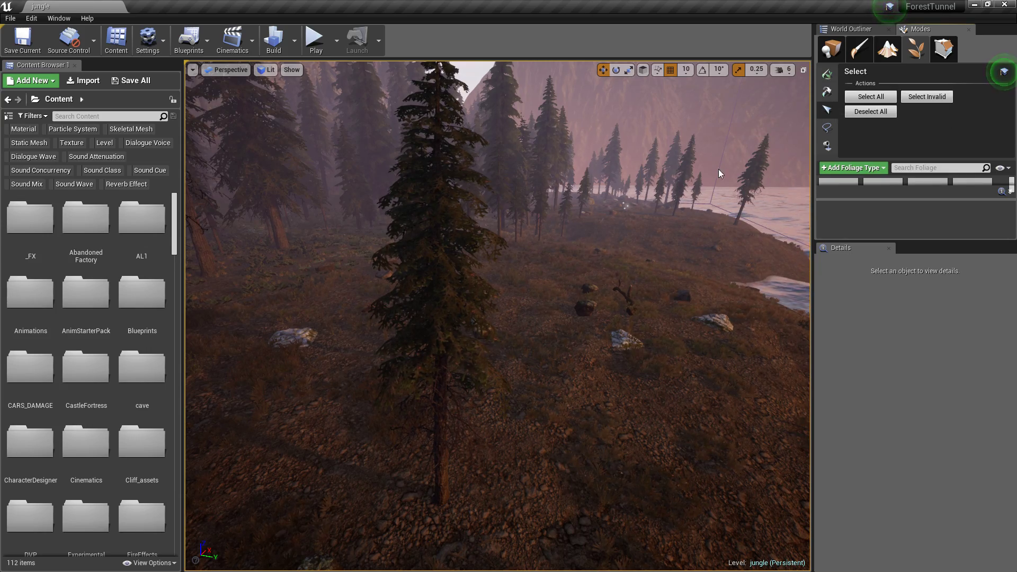
click(454, 223)
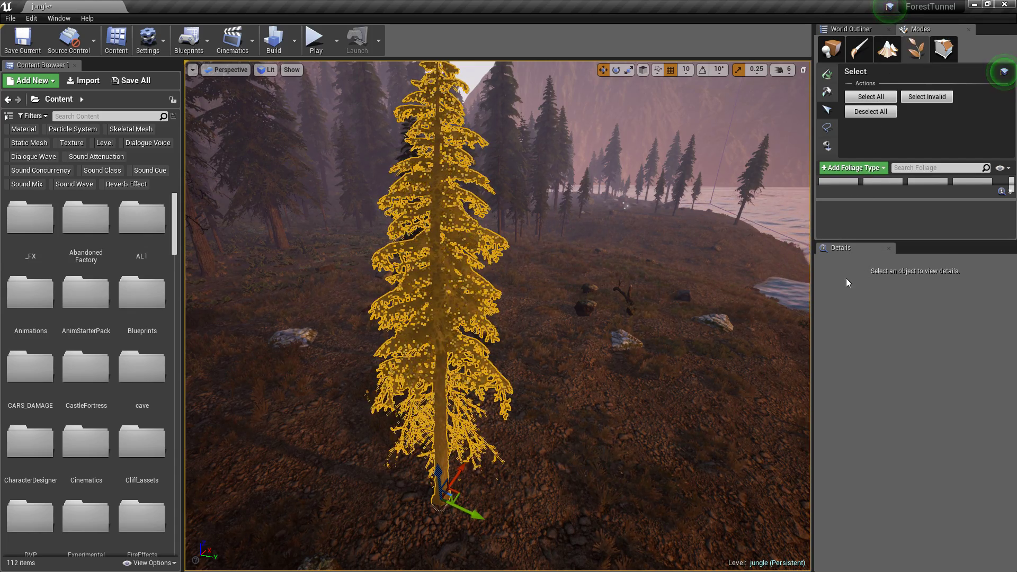
Step: Enlarge the foliage type palette and look through it for the tree types
drag(847, 248, 1016, 222)
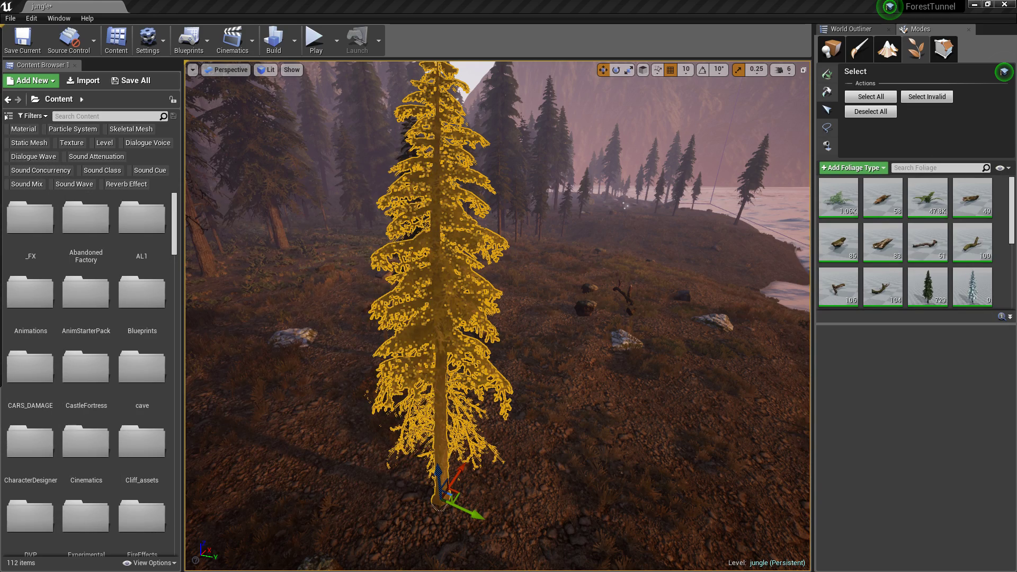
scroll(969, 286, down, 5)
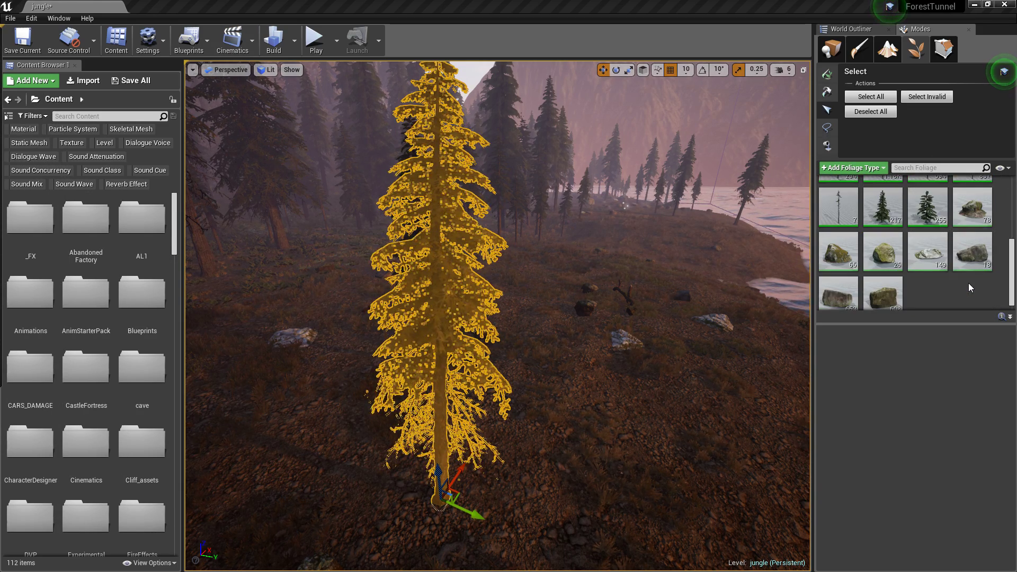
scroll(969, 284, up, 2)
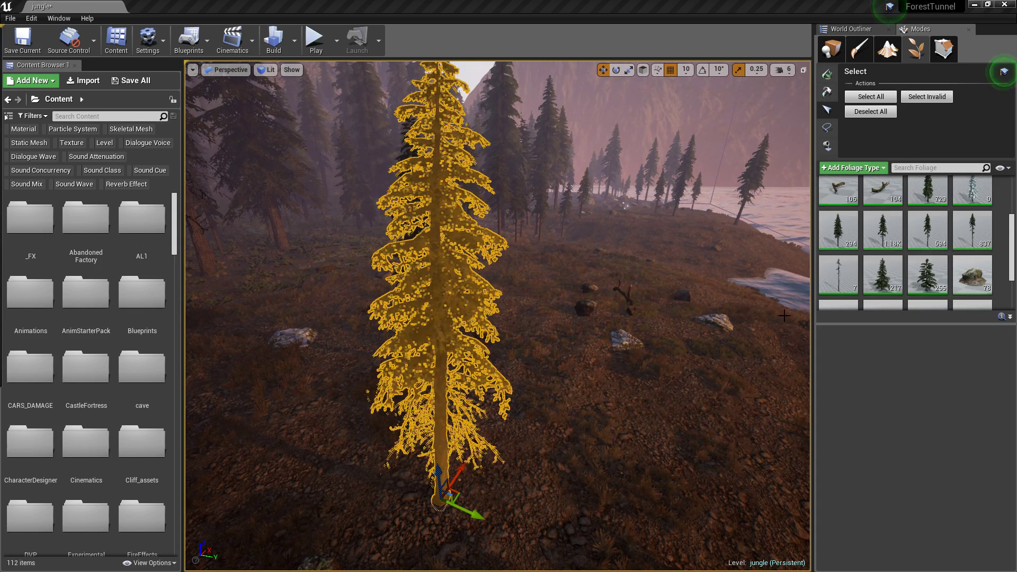
scroll(959, 280, up, 2)
scroll(957, 278, down, 4)
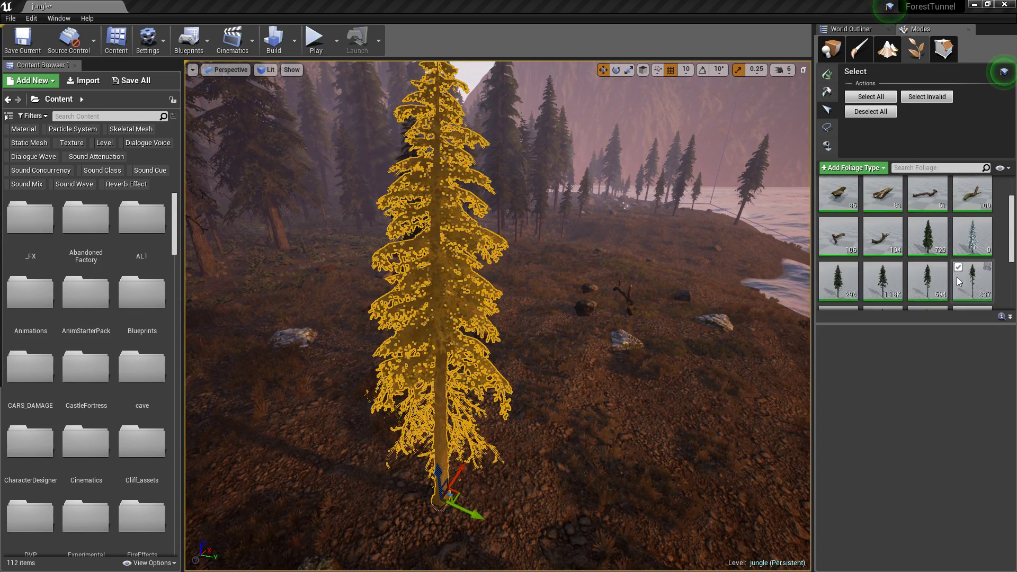
scroll(957, 277, down, 3)
scroll(956, 278, up, 2)
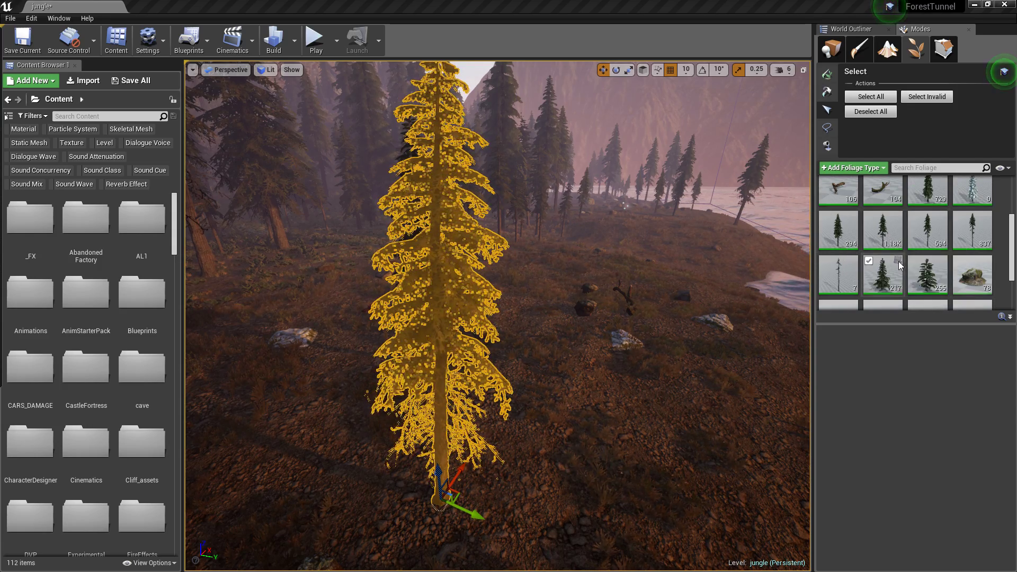
Step: Deactivate all nine tree foliage types together in the foliage palette and clear the palette selection
click(920, 279)
scroll(917, 265, up, 1)
shift+click(917, 191)
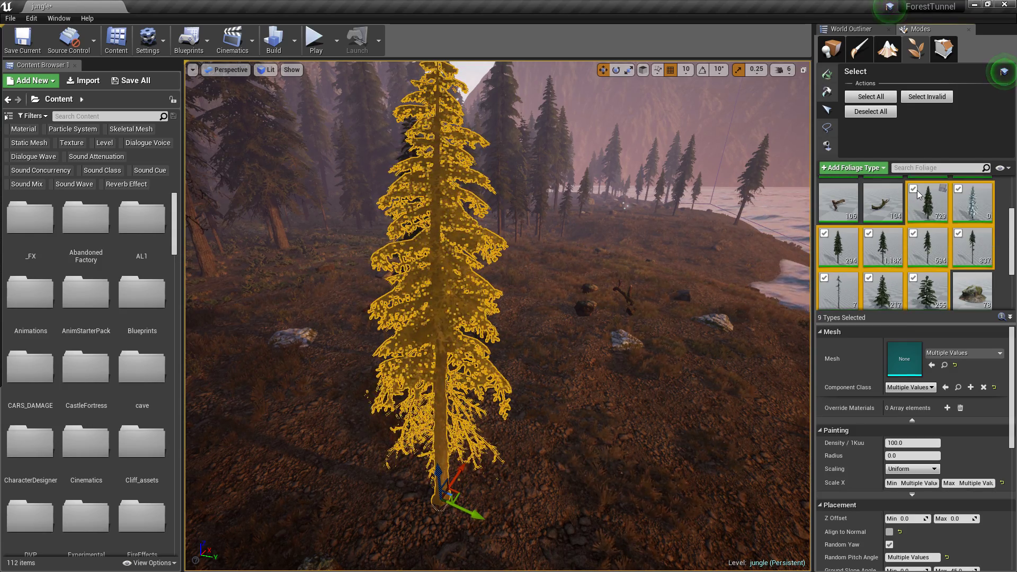
click(915, 191)
click(1004, 256)
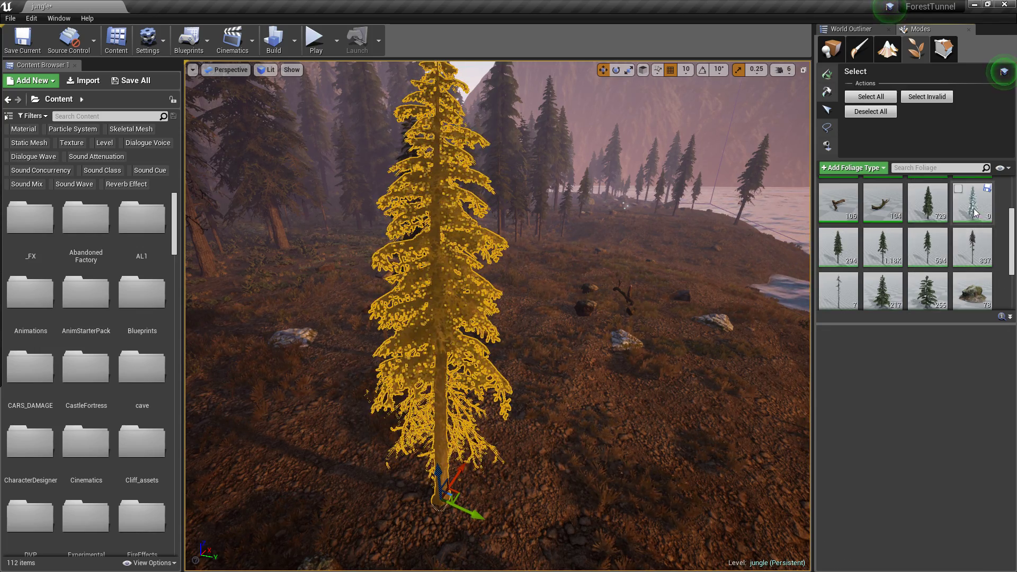
Step: Show the FT_pine_a foliage type's settings and examine the selected shore spruce from above and up close
click(922, 209)
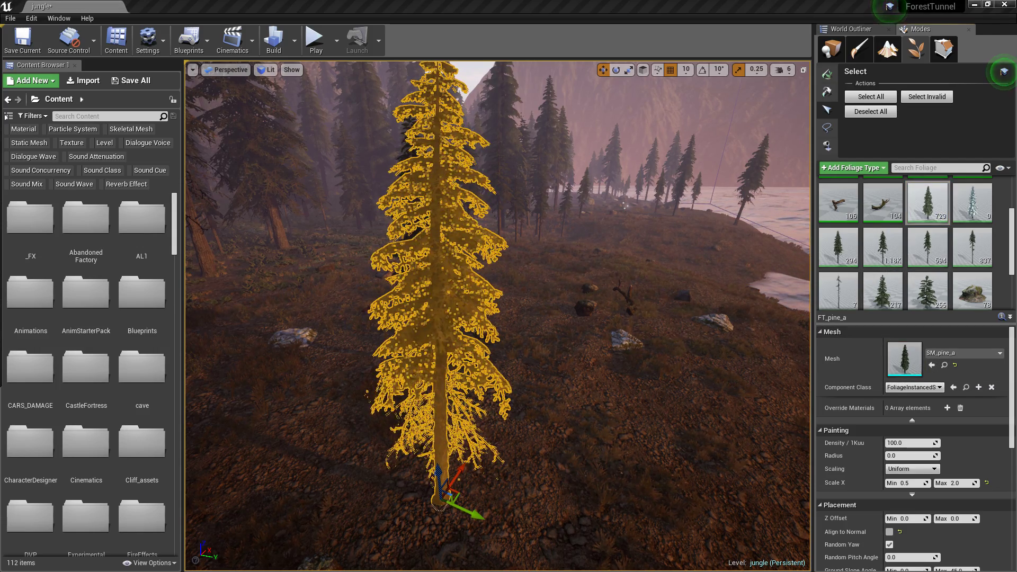
drag(1016, 292, 585, 487)
right_drag(585, 487, 530, 455)
key(f)
key(r)
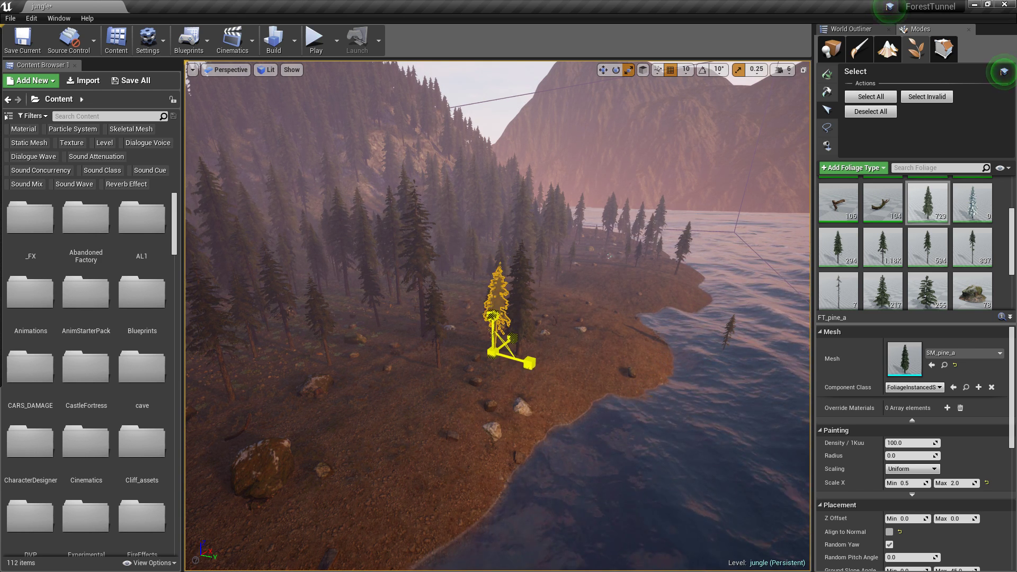
right_drag(592, 354, 534, 296)
key(w)
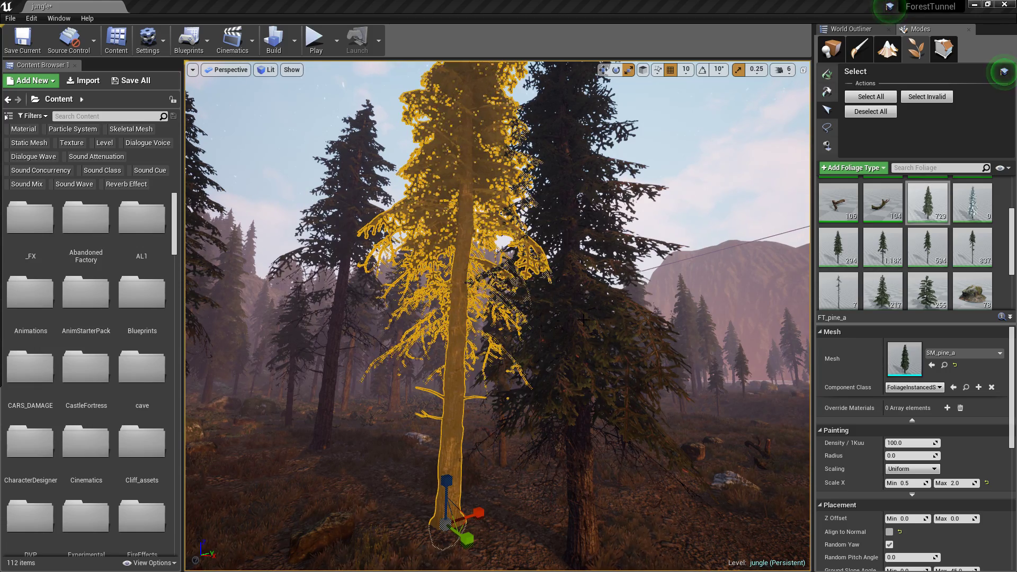
scroll(476, 393, up, 2)
scroll(477, 393, down, 1)
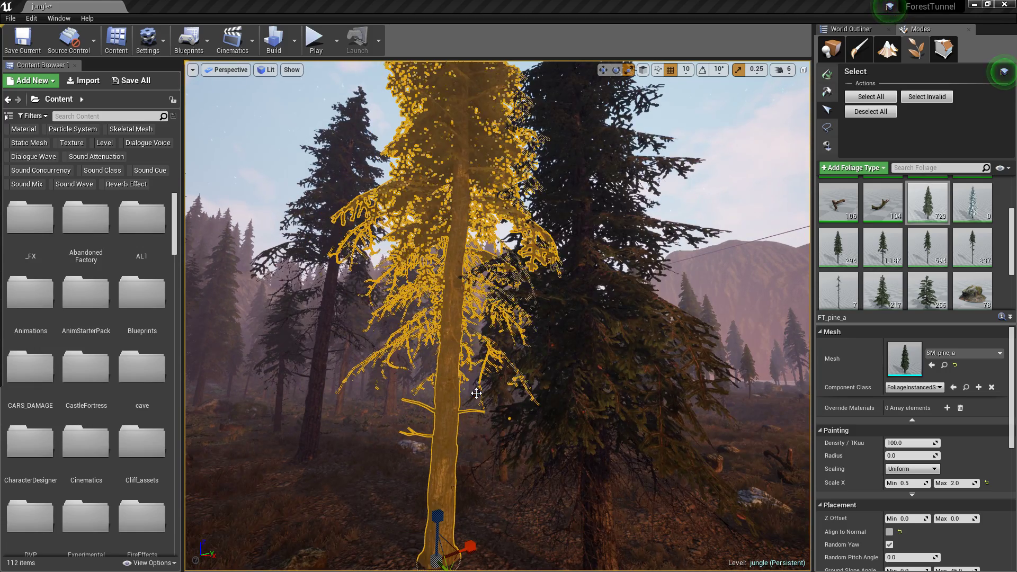
Step: Select the FT_pine_b foliage type and filter the Tropical_Forest trees folder to show only static meshes
click(931, 259)
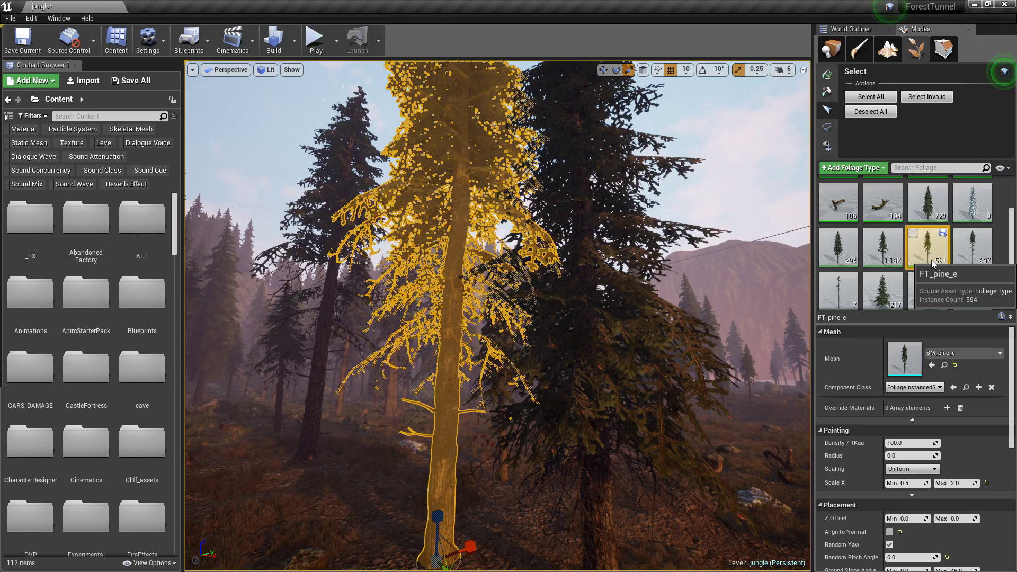
click(846, 246)
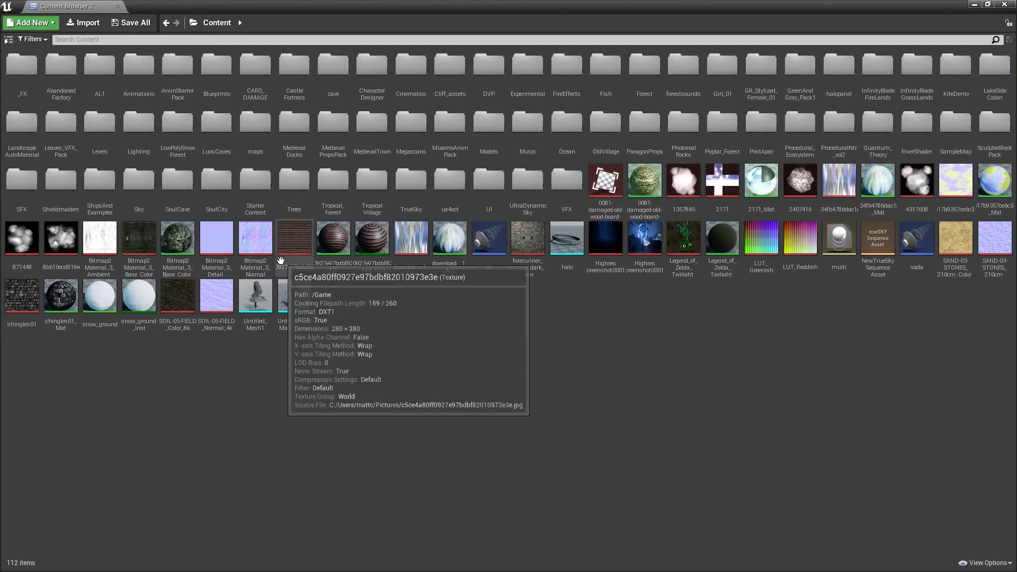
double_click(339, 193)
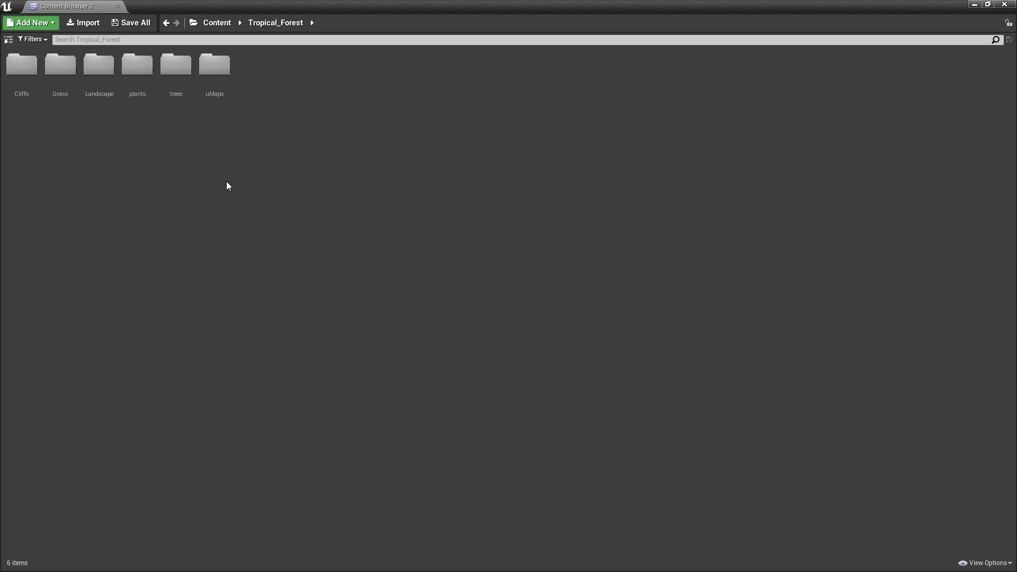
double_click(176, 66)
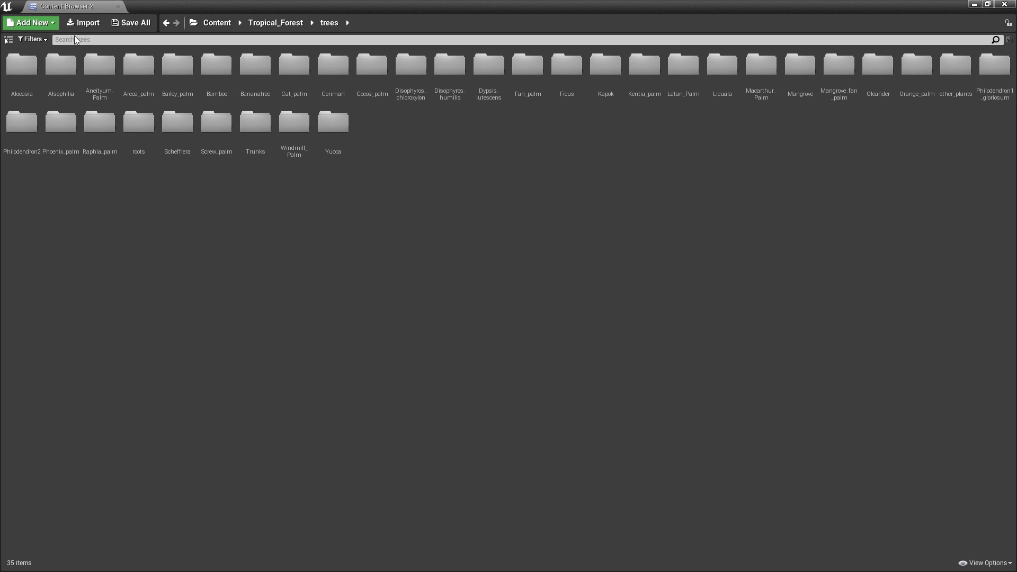
click(29, 39)
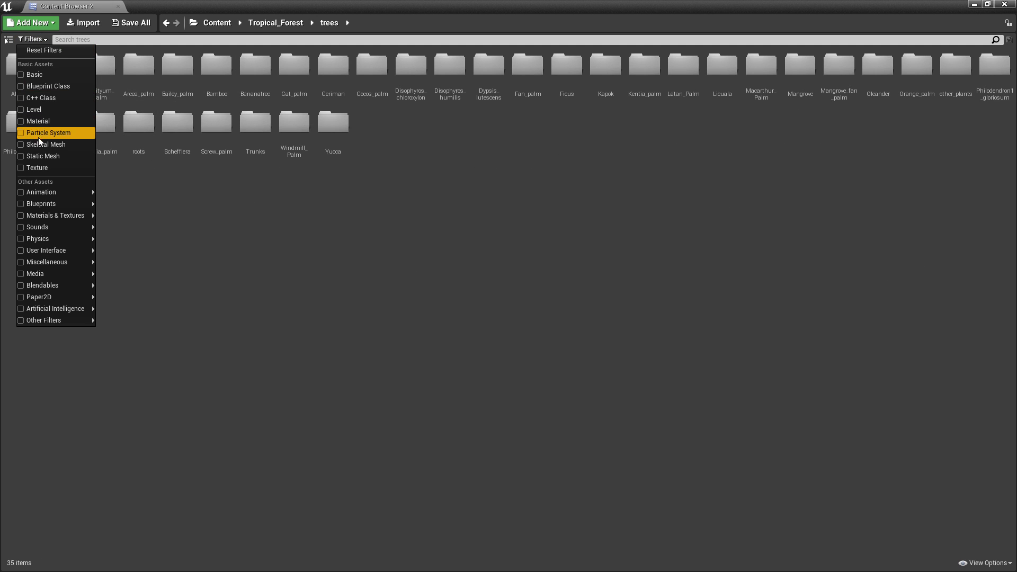
click(22, 156)
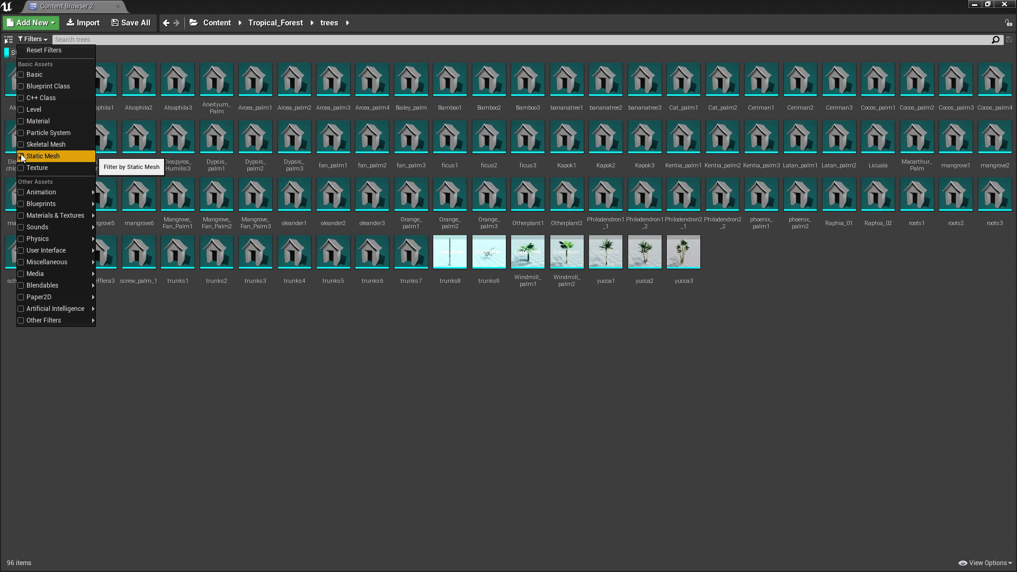
click(536, 376)
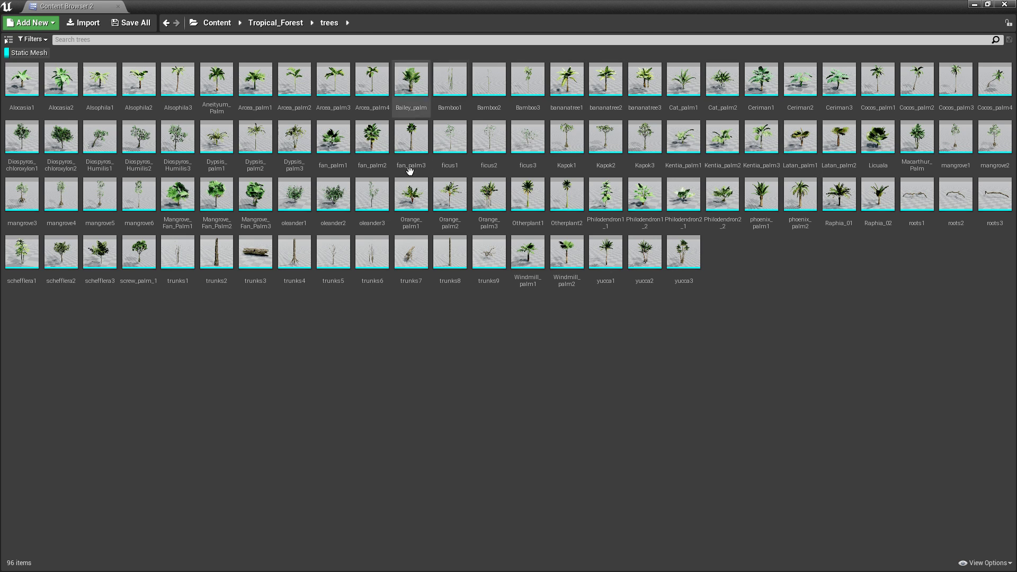
Step: Select all the static meshes in the trees folder and look through the asset actions for yucca3
click(684, 254)
shift+click(24, 81)
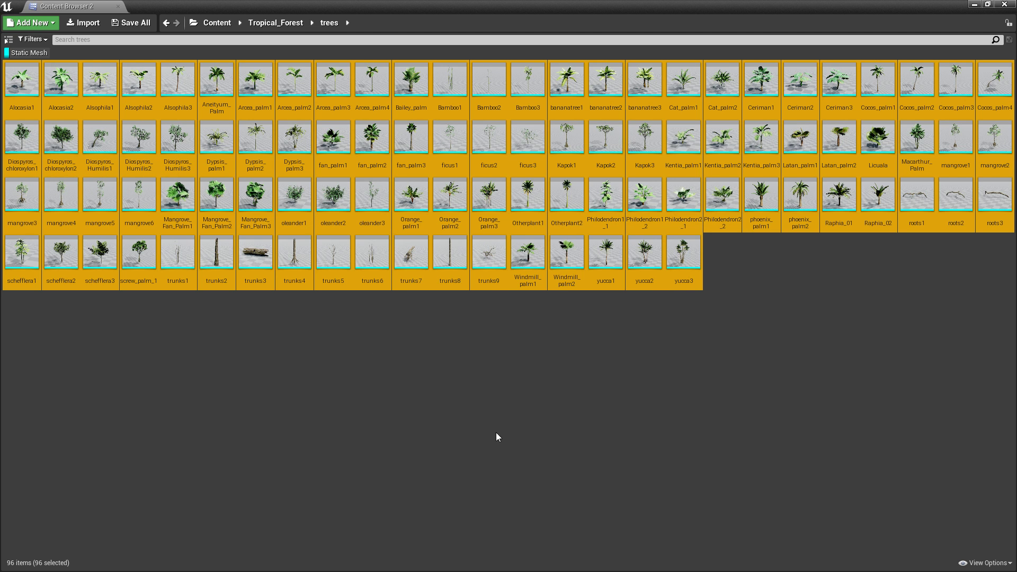
double_click(690, 270)
right_click(692, 275)
click(636, 324)
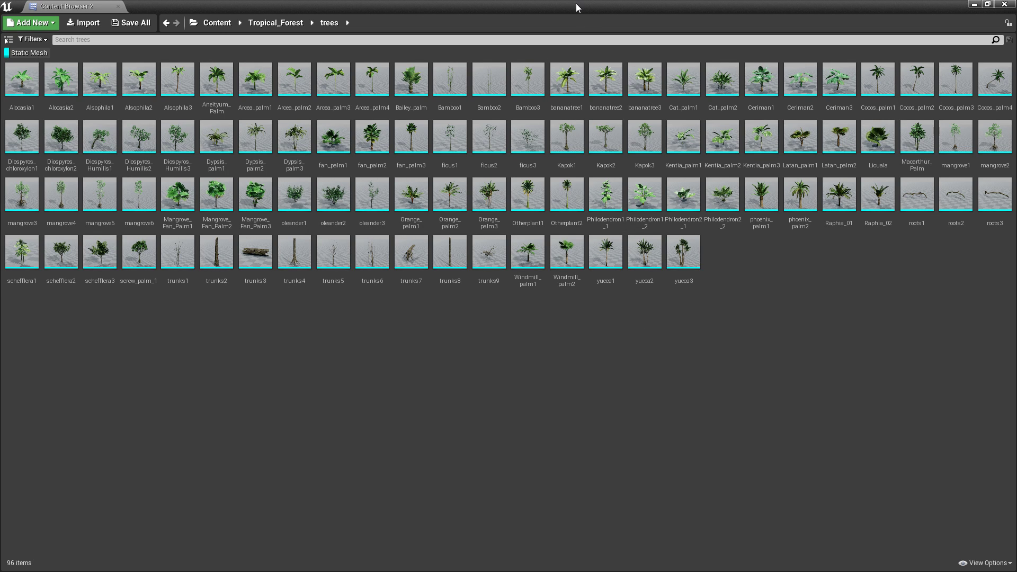
right_click(685, 258)
mouse_move(741, 275)
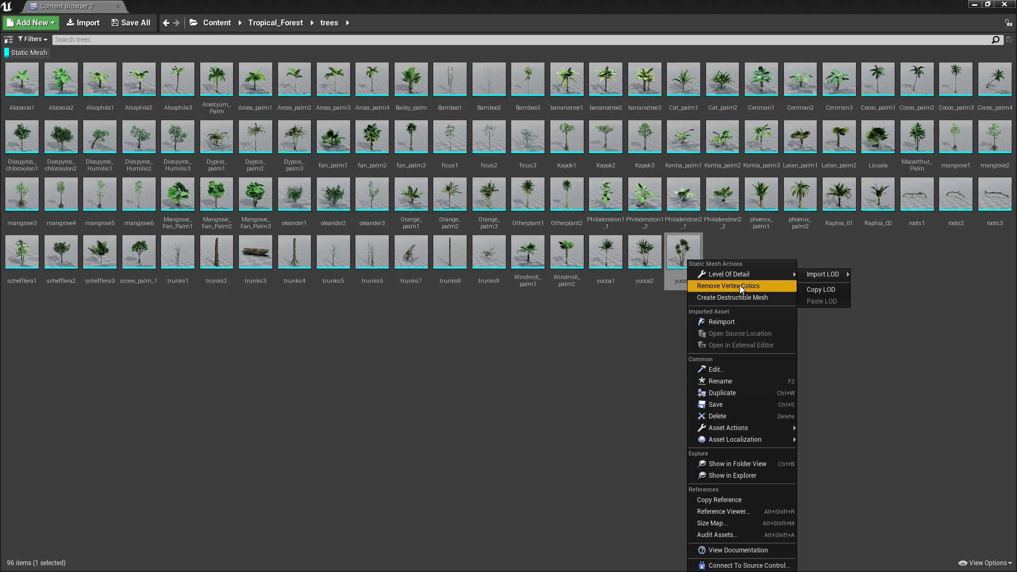
click(878, 195)
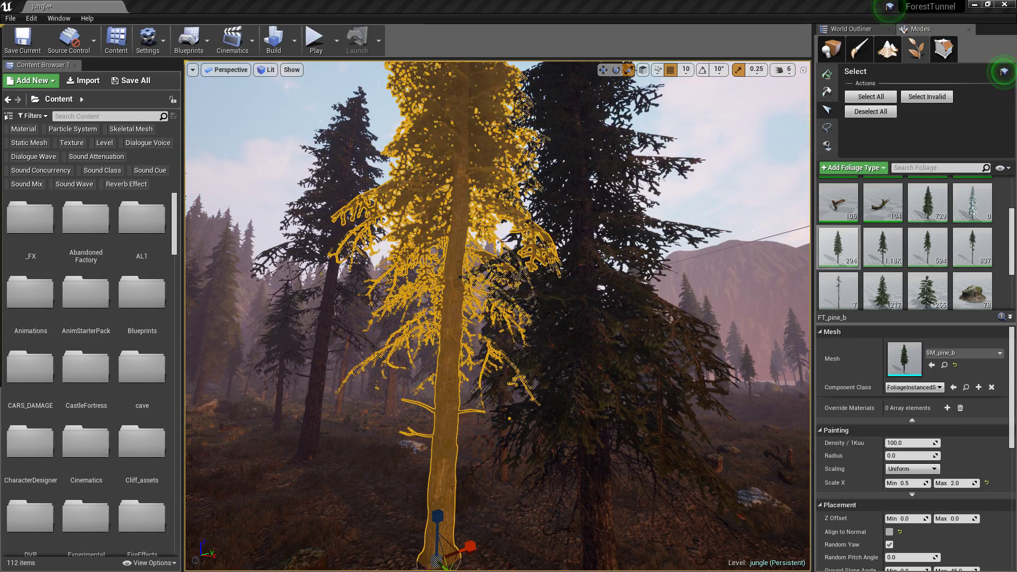
Step: Replace the mesh of foliage type FT_pine_b with Arcea_palm3 and that of FT_pine_c with Arcea_palm4
drag(1016, 365, 911, 361)
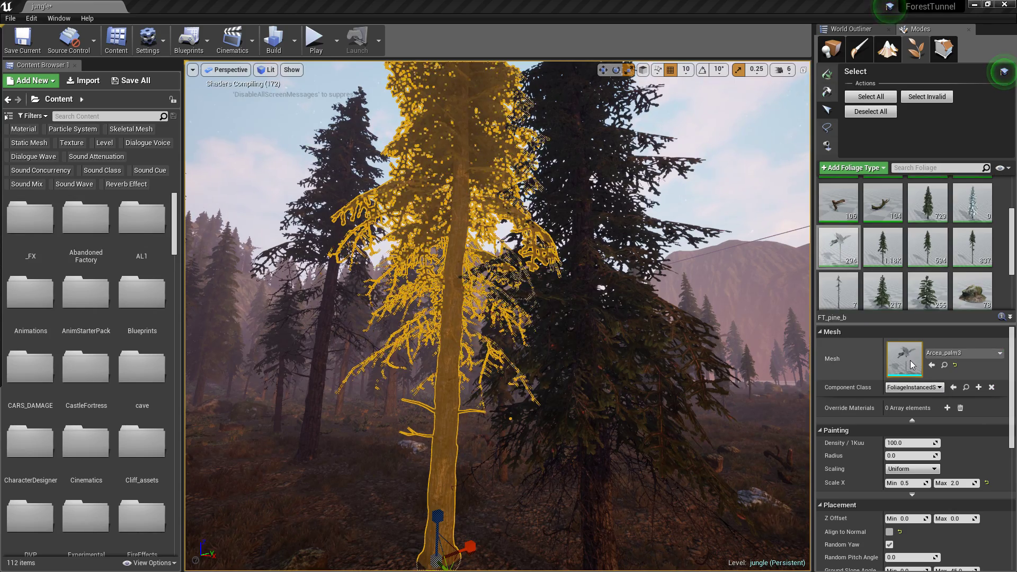
right_drag(591, 316, 480, 340)
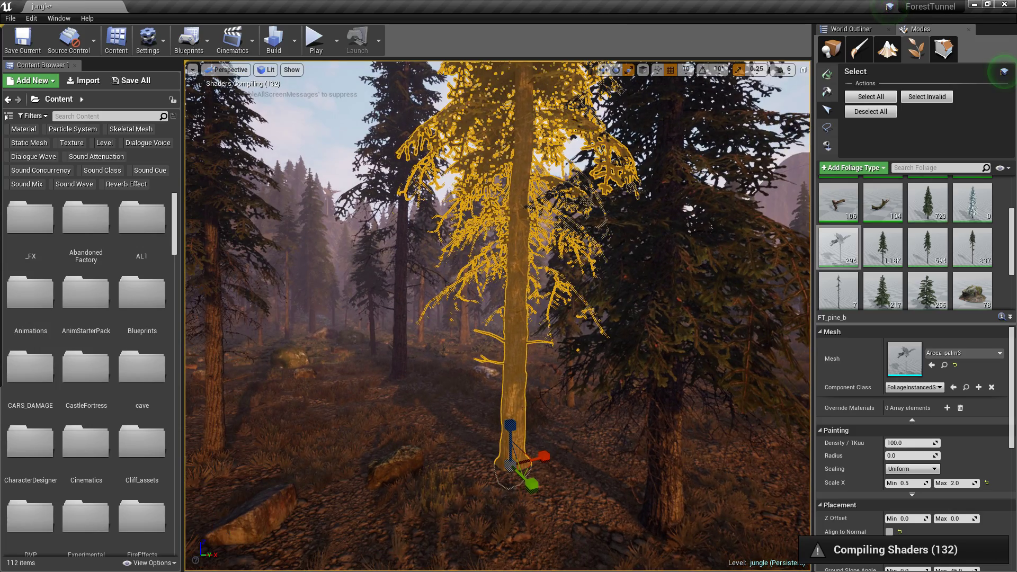
click(883, 253)
drag(1016, 350, 908, 359)
right_drag(742, 376, 700, 345)
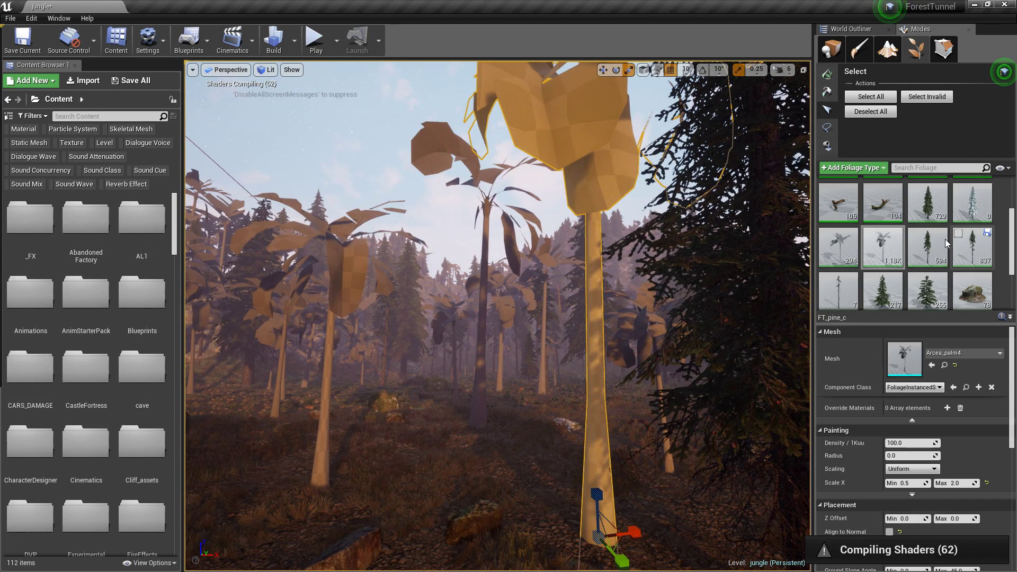
right_drag(525, 341, 556, 342)
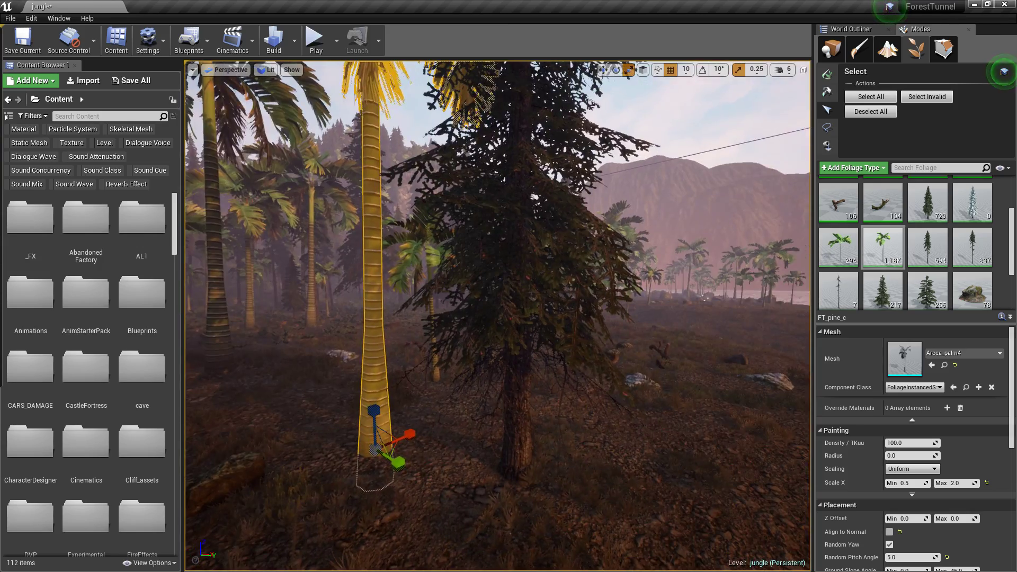
right_drag(370, 382, 486, 273)
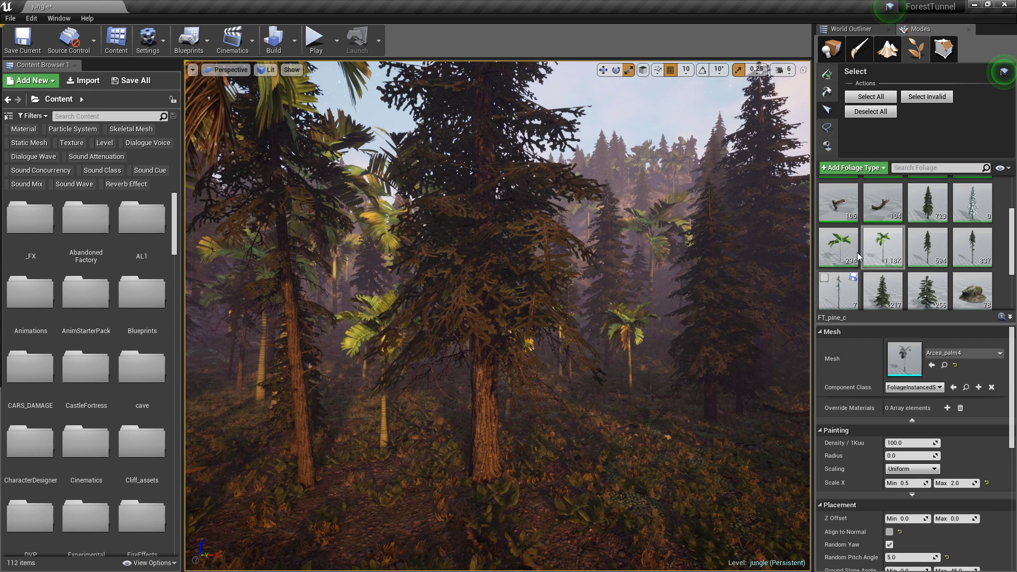
Step: Replace the mesh of foliage type FT_pine_a with mangrove2 and inspect the forest and shore
click(927, 211)
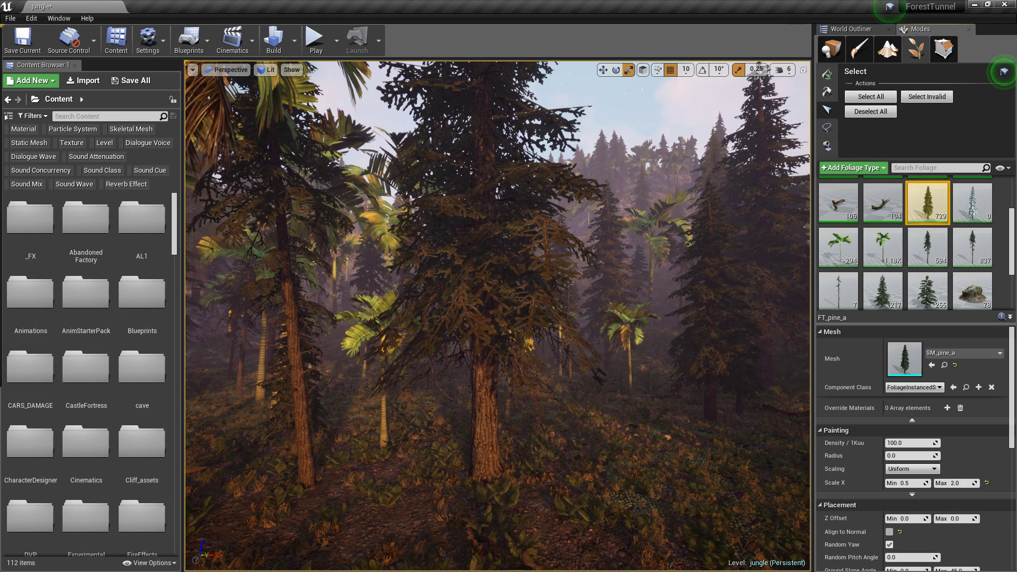
drag(1014, 249, 901, 365)
scroll(623, 331, down, 6)
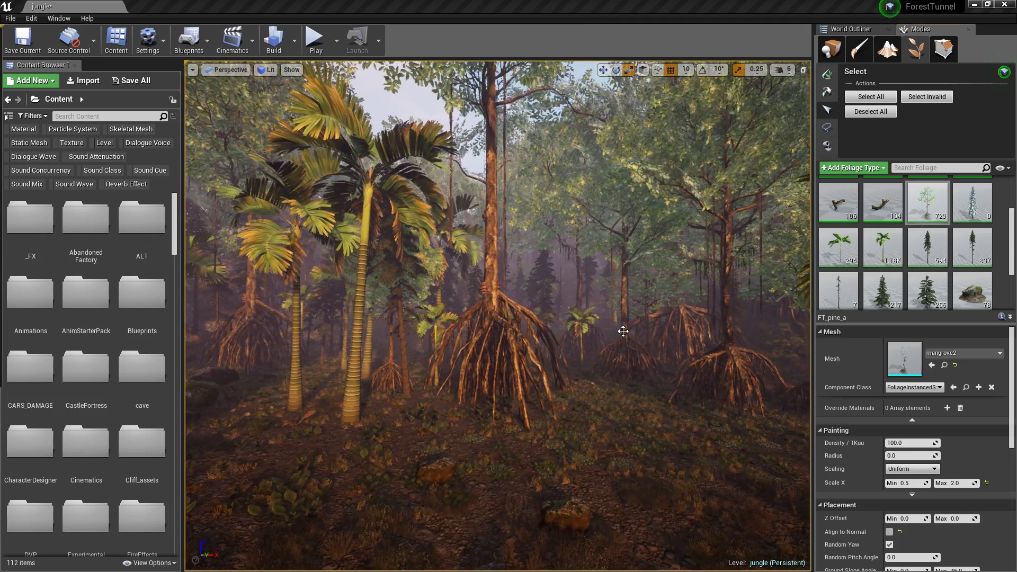
scroll(623, 331, down, 4)
right_drag(623, 331, 794, 335)
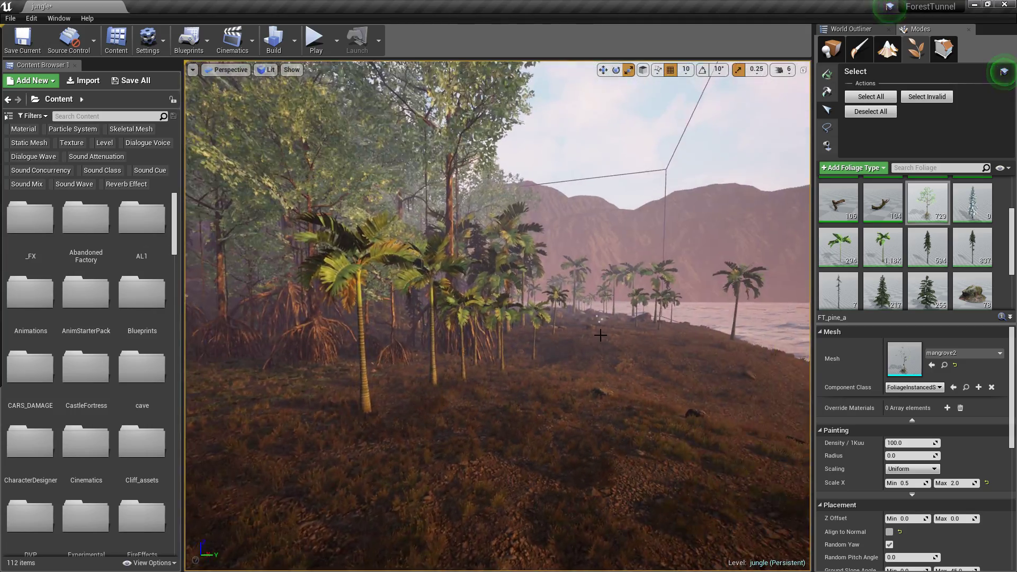
scroll(601, 335, up, 4)
scroll(600, 335, up, 12)
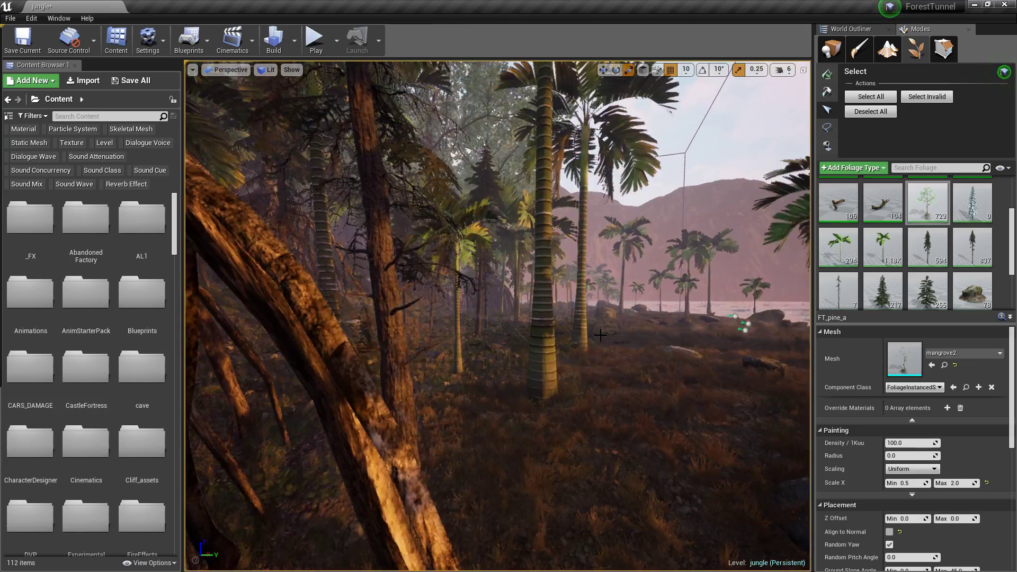
right_drag(600, 335, 601, 335)
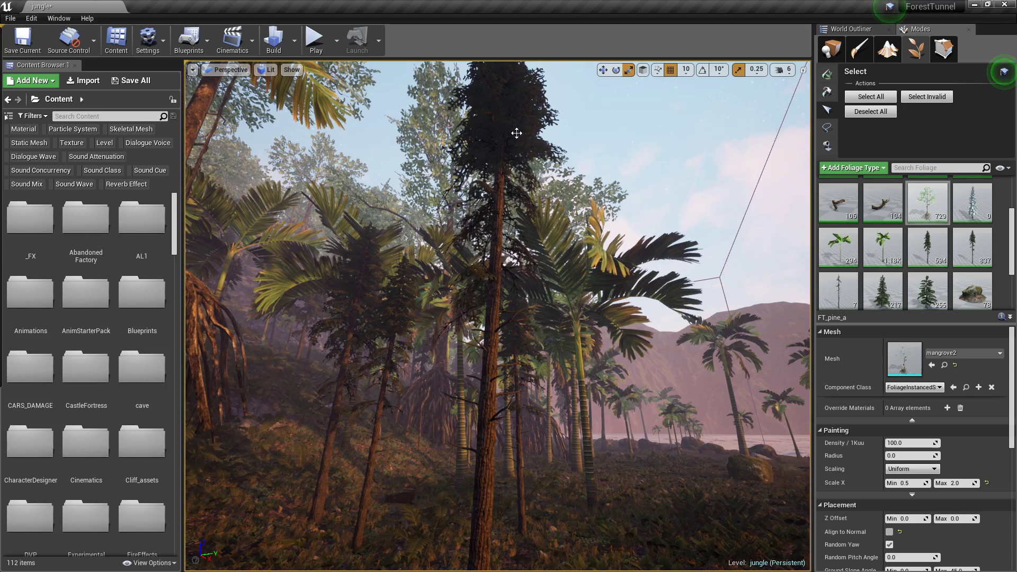
Step: Replace the mesh of foliage type FT_pine_f with Kapok1 and inspect the trees inside the forest
click(965, 249)
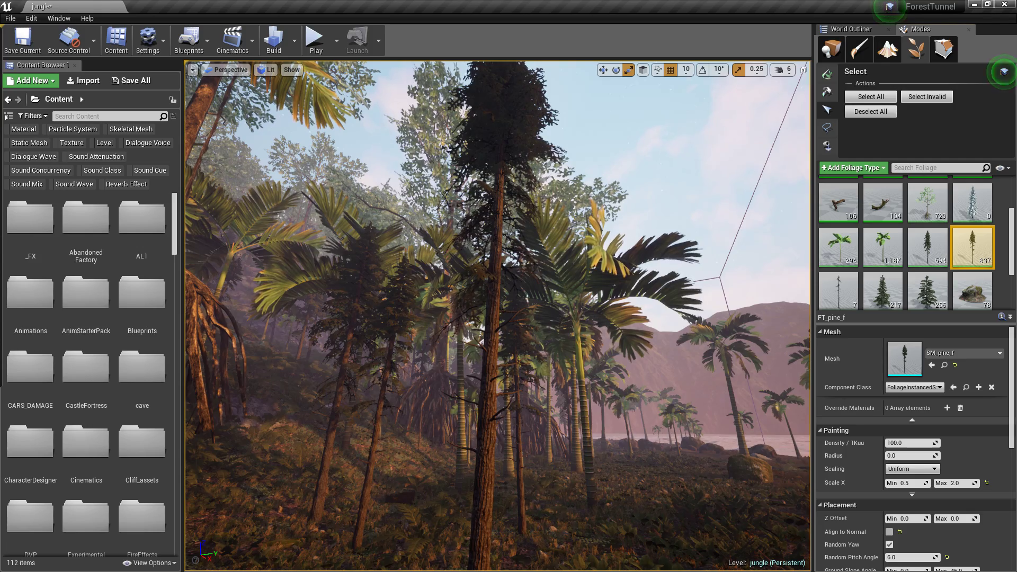
drag(1016, 373, 910, 356)
right_drag(649, 306, 424, 313)
key(w)
key(w)
right_drag(643, 285, 655, 328)
key(w)
key(w)
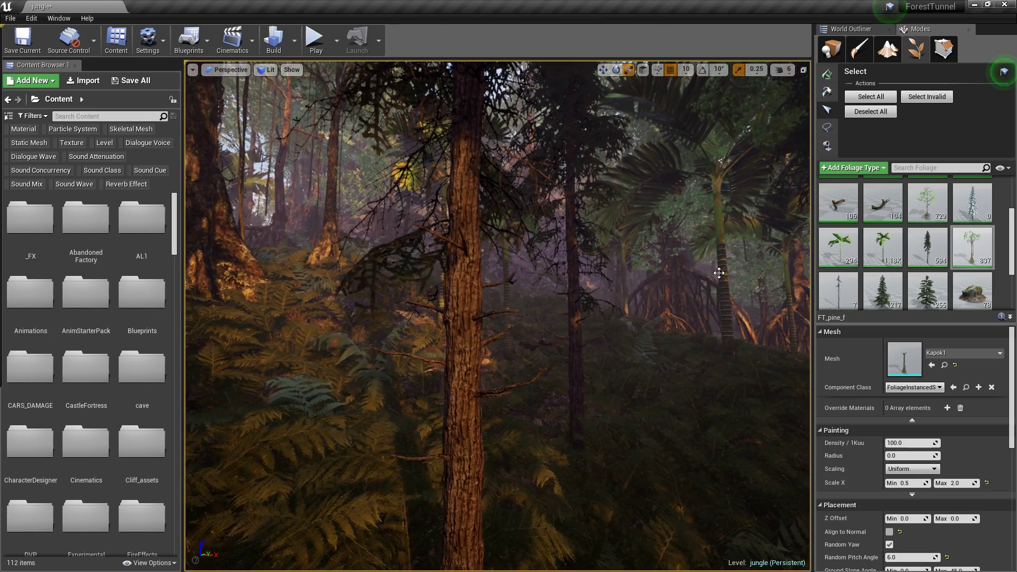
scroll(719, 275, down, 2)
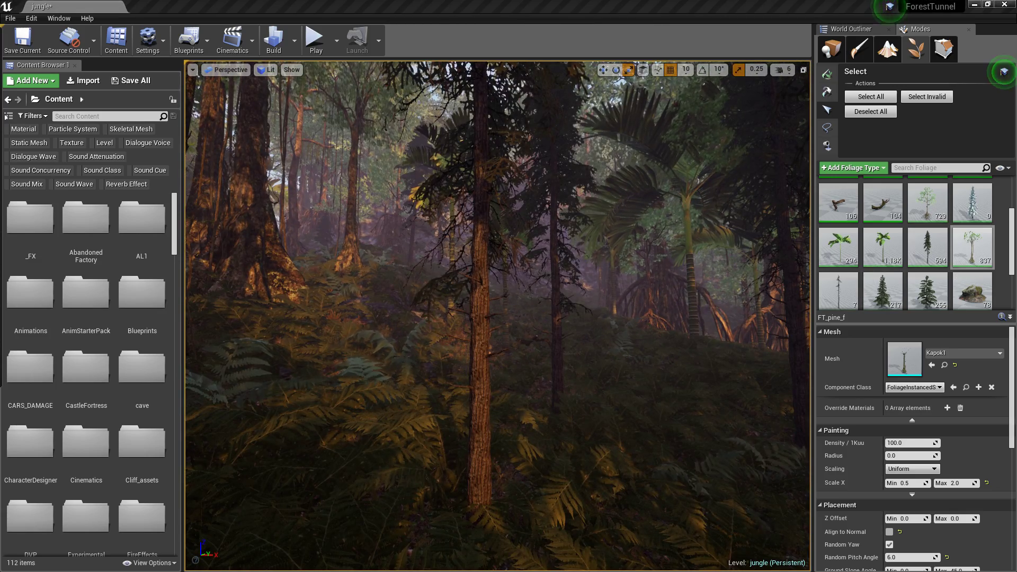
Step: Replace the mesh of foliage type FT_pine_e with mangrove4
click(941, 252)
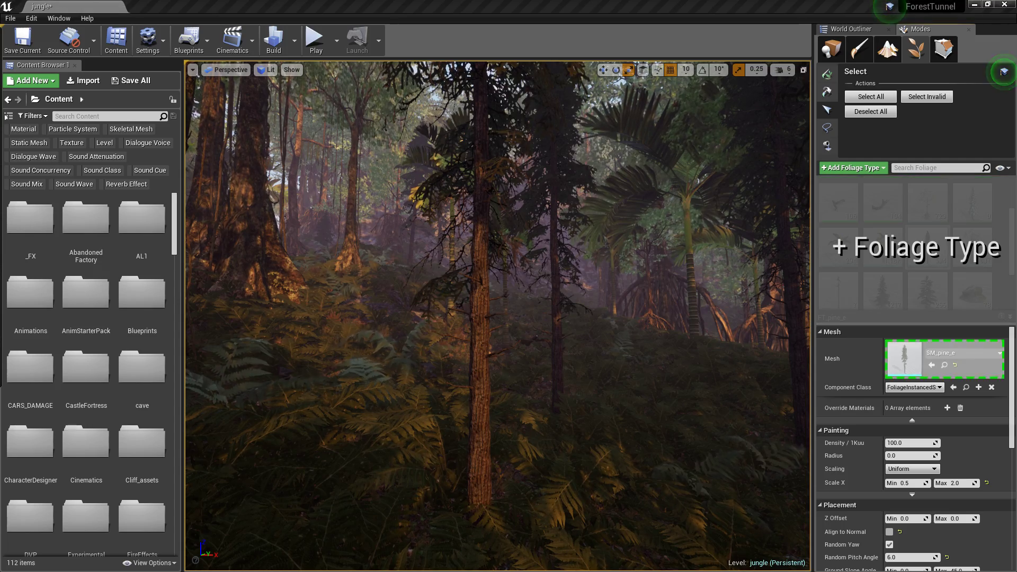
drag(1016, 355, 910, 362)
mouse_move(579, 314)
right_down()
mouse_move(556, 273)
mouse_move(479, 281)
mouse_move(579, 314)
right_up()
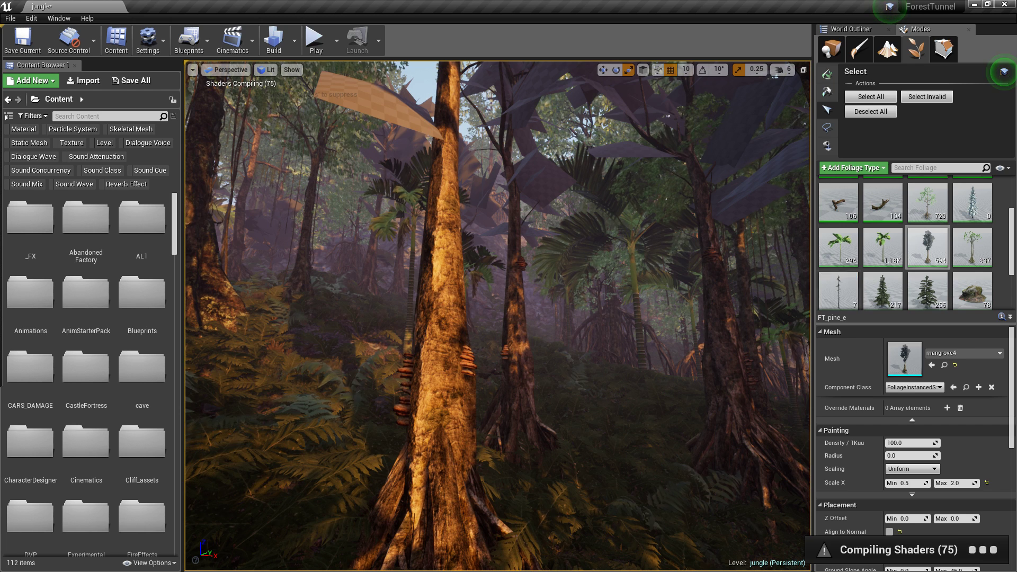
Step: Replace the mesh of foliage type FT_pine_g with trunks4 and that of FT_pine_h with Kapok2
click(853, 300)
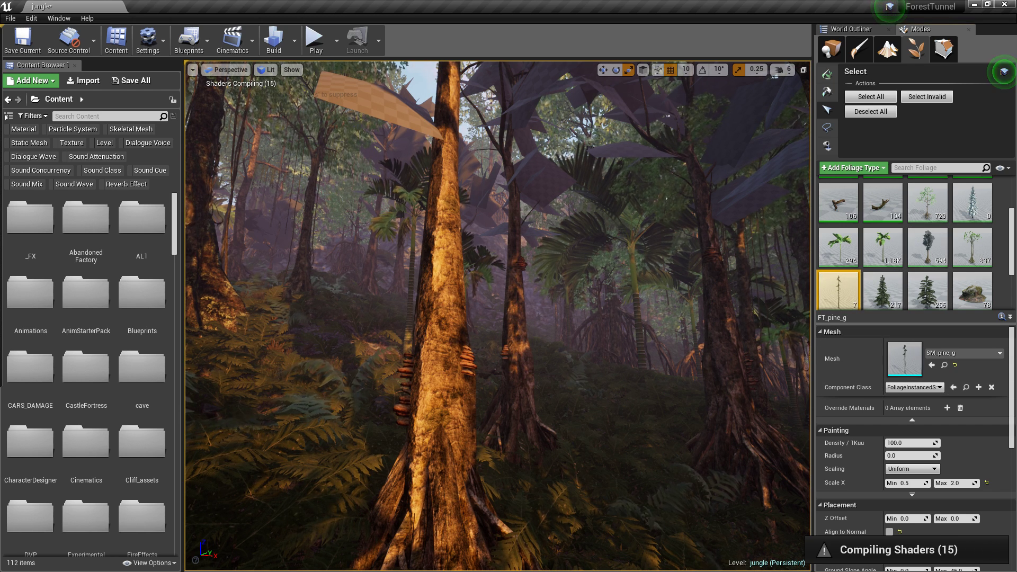
drag(1015, 243, 913, 367)
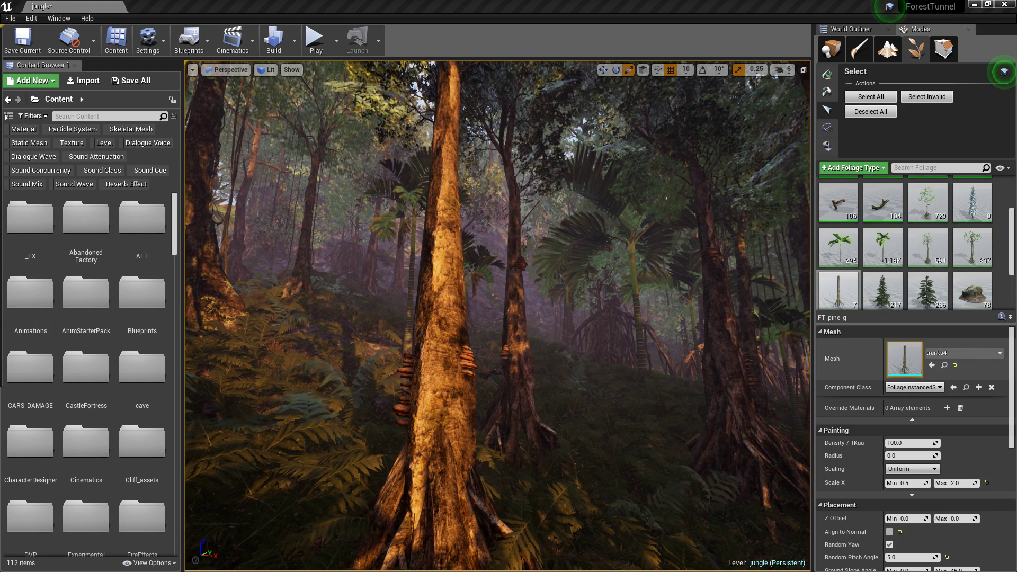
click(883, 290)
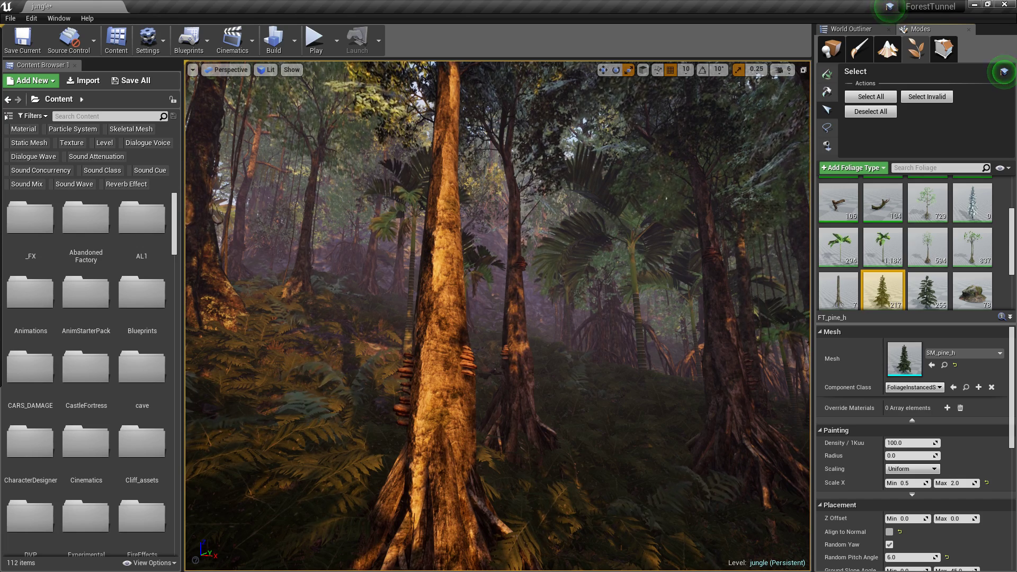
drag(1014, 244, 920, 363)
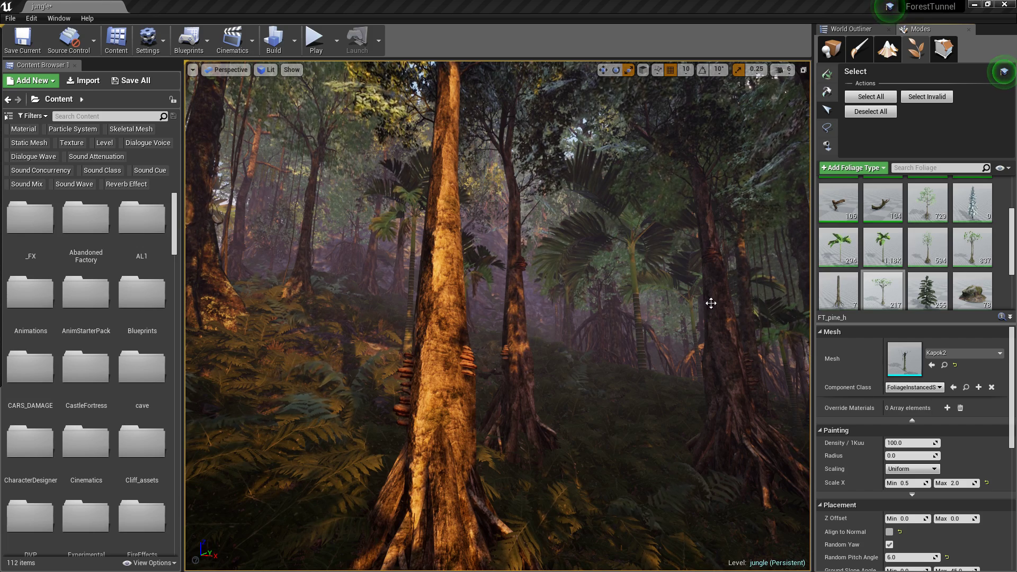
Step: Replace the mesh of foliage type FT_pine_i with Latan_palm2
click(949, 291)
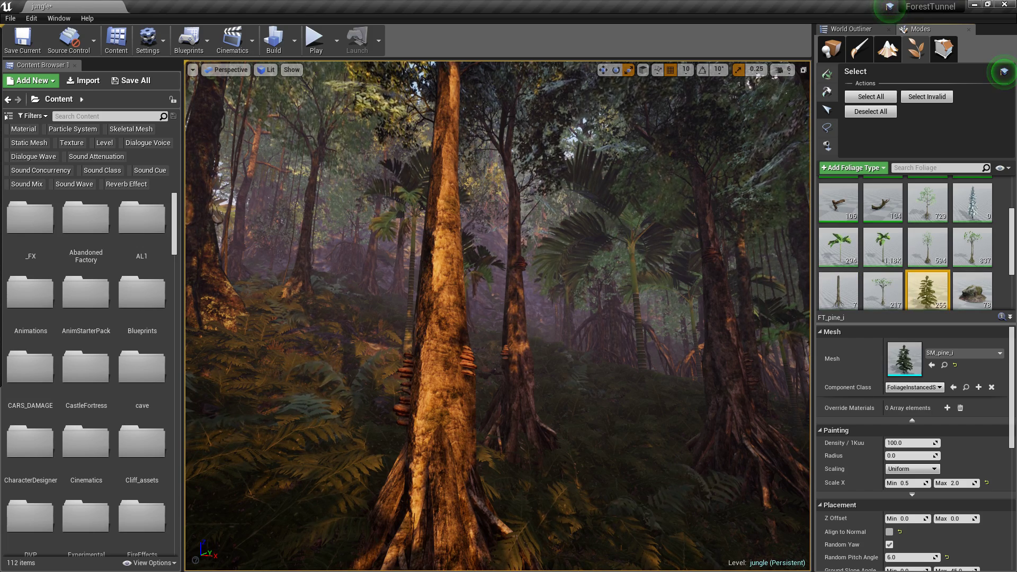
drag(1014, 244, 901, 360)
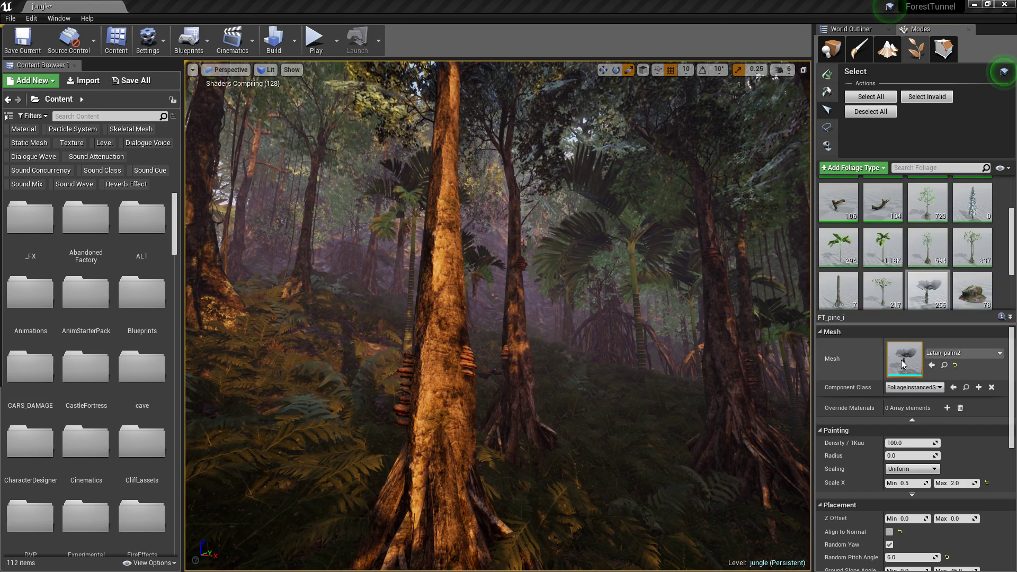
scroll(921, 303, up, 3)
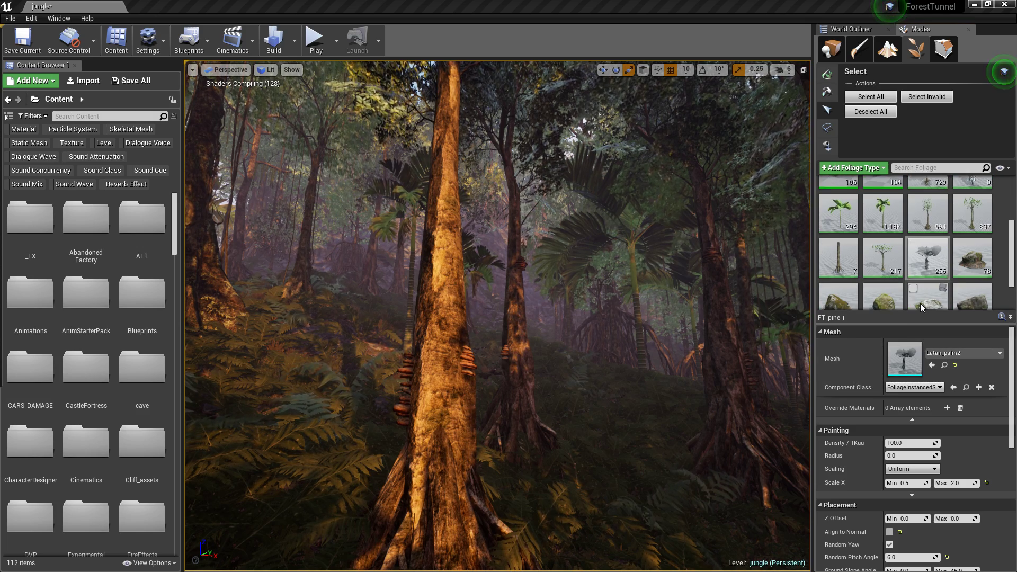
scroll(920, 303, up, 1)
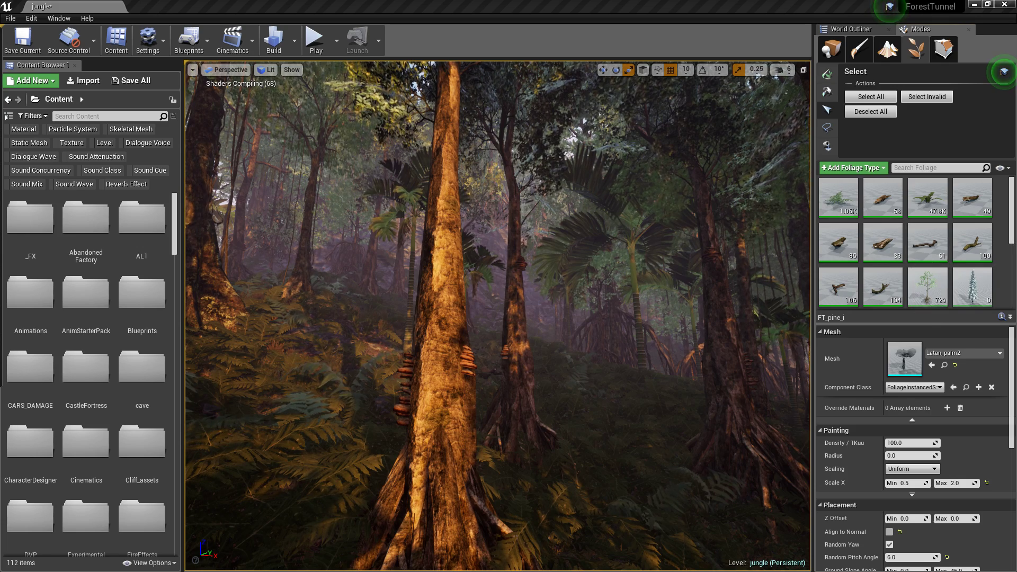
Step: Replace the mesh of foliage type FT_forest_wood_a1 with roots1 and that of FT_forest_wood_b1 with a mossy log
drag(1016, 223, 942, 323)
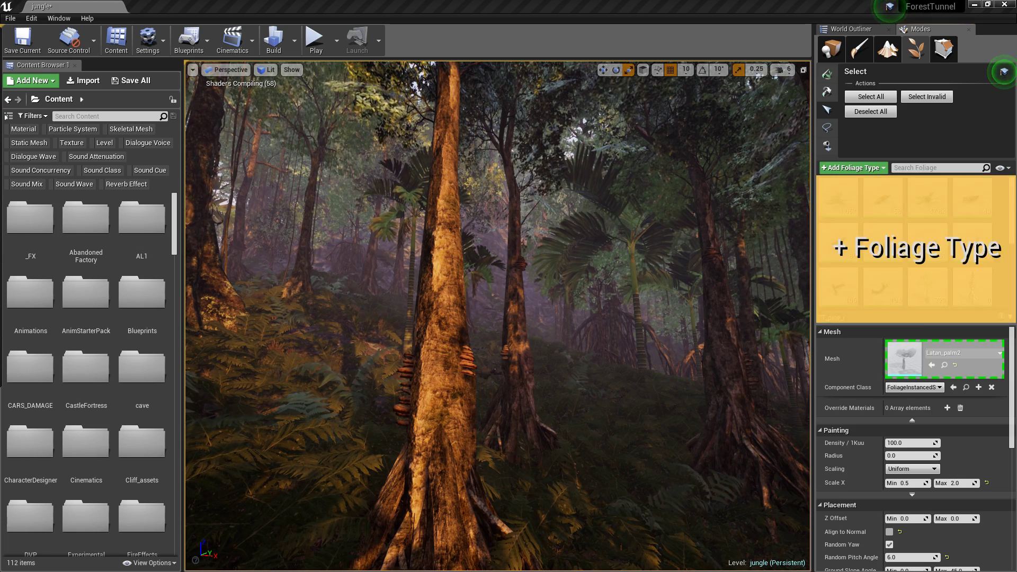
click(896, 199)
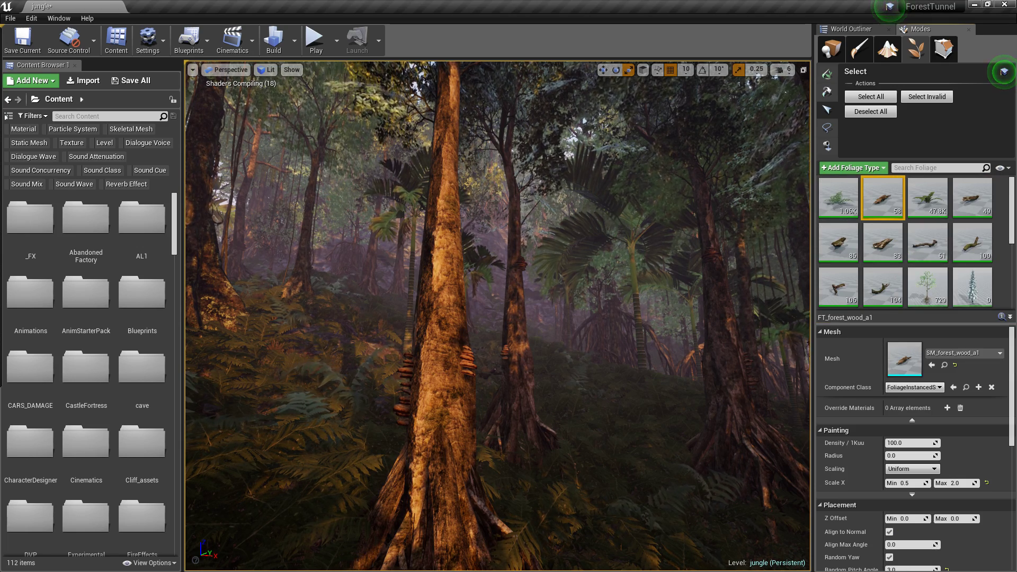
drag(1016, 286, 904, 353)
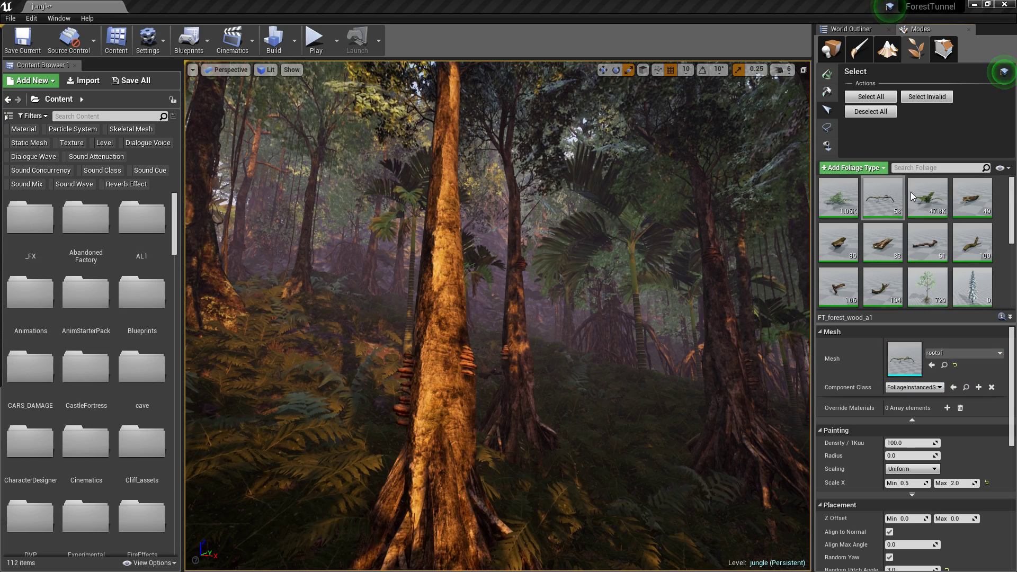
click(959, 205)
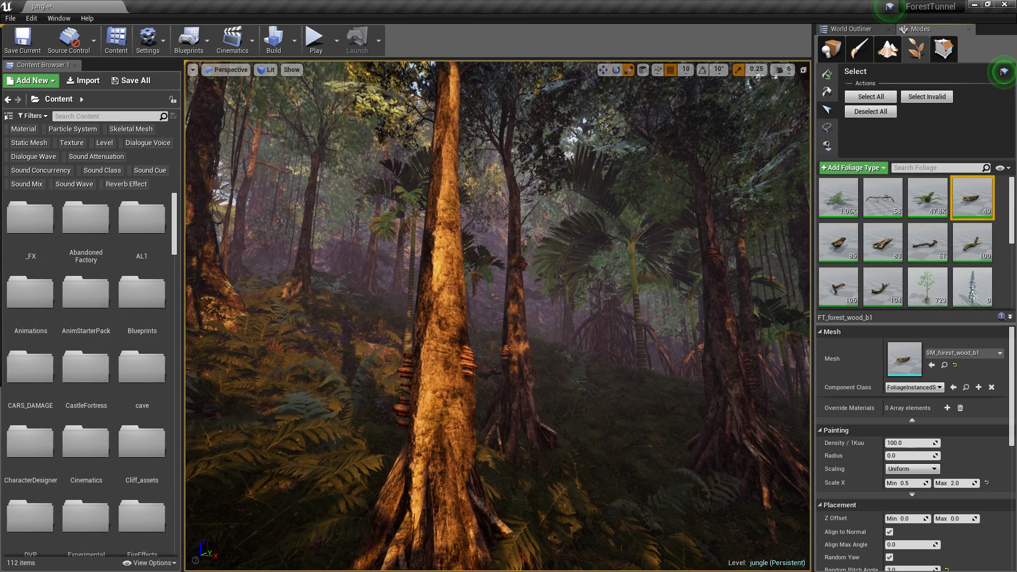
drag(1016, 254, 901, 355)
Step: Replace the mesh of foliage type FT_forest_wood_c with a broken trunk and that of FT_forest_wood_c1 with trunks8
click(839, 242)
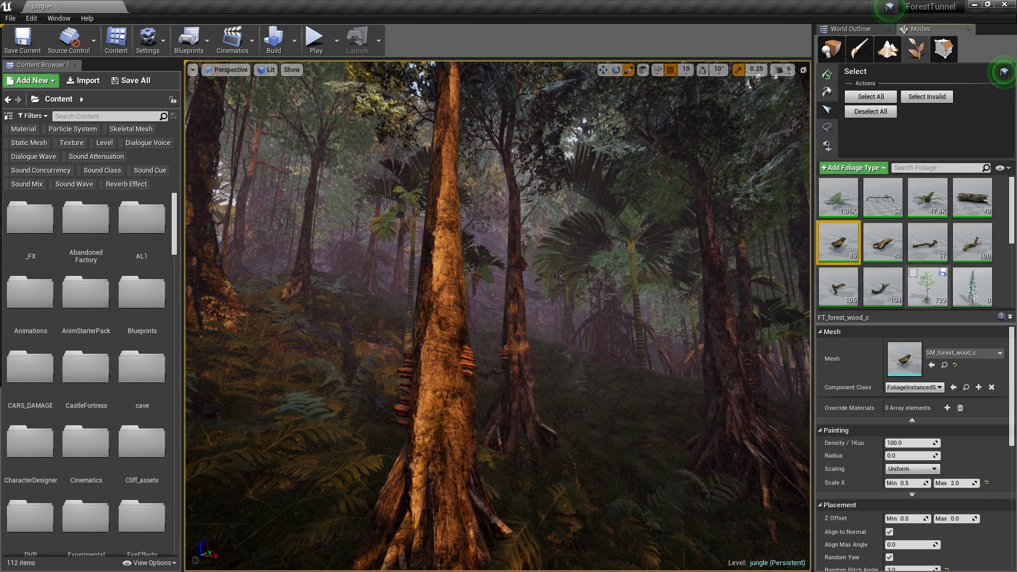
drag(1016, 286, 903, 353)
click(883, 244)
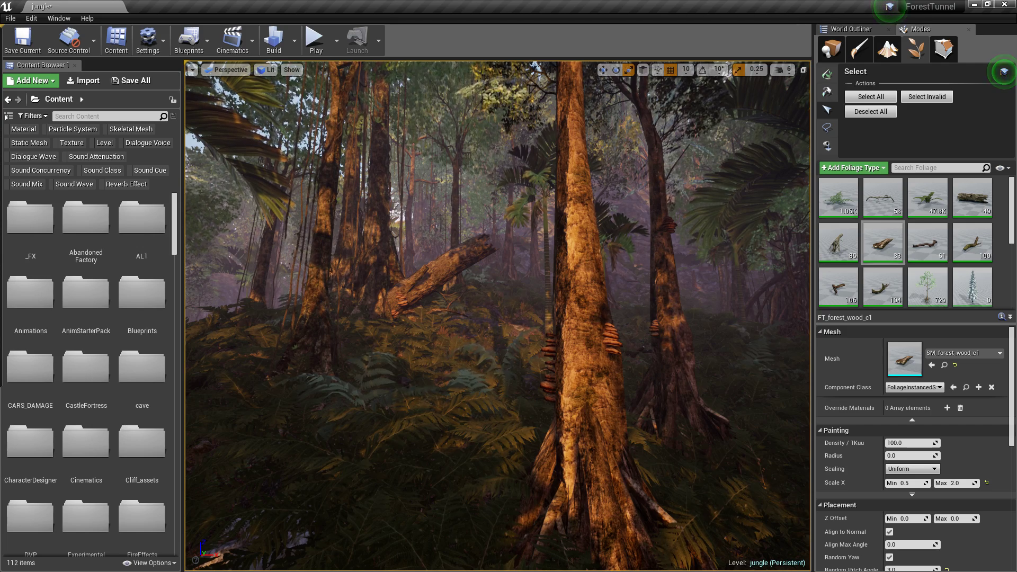
drag(1016, 317, 910, 365)
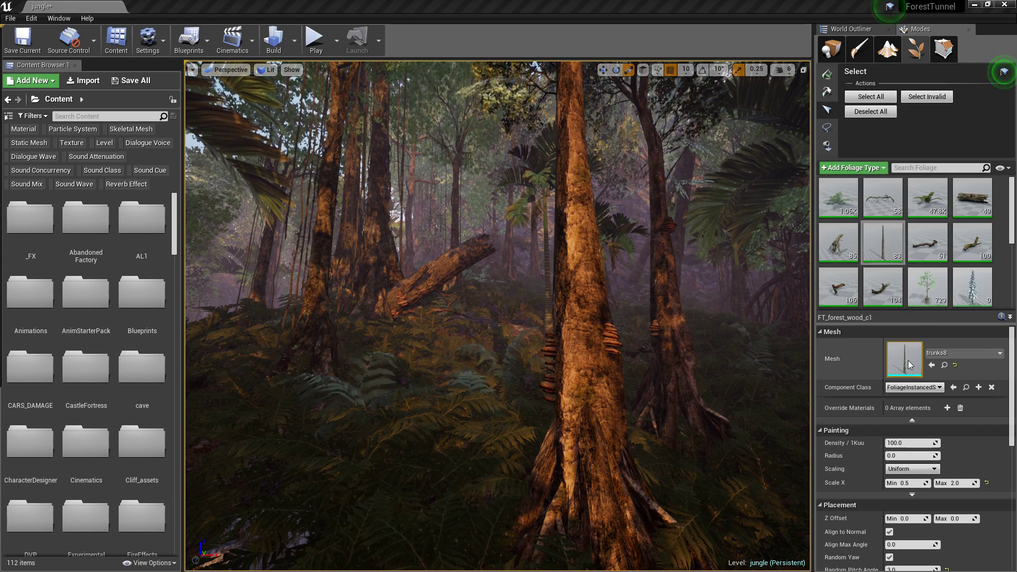
Step: Replace the mesh of foliage type FT_forest_wood_d with roots3 and that of FT_forest_wood_e with Alocasia1
click(932, 246)
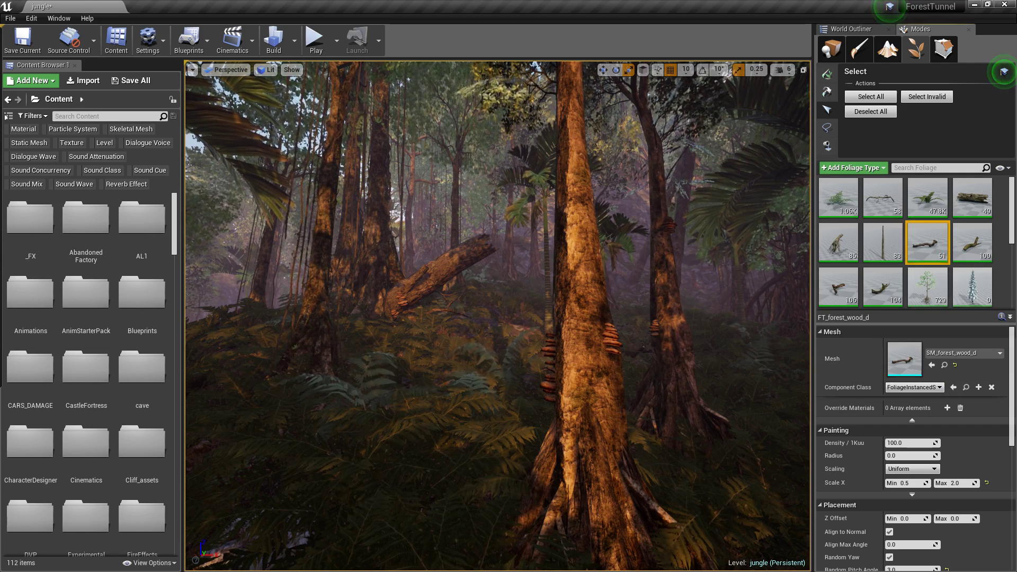
drag(1016, 318, 904, 359)
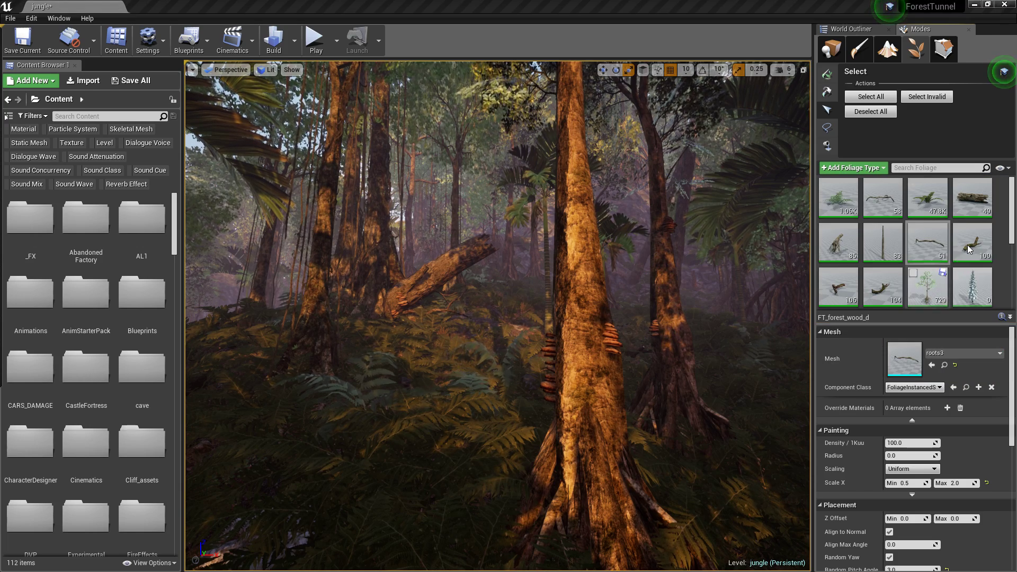
click(968, 245)
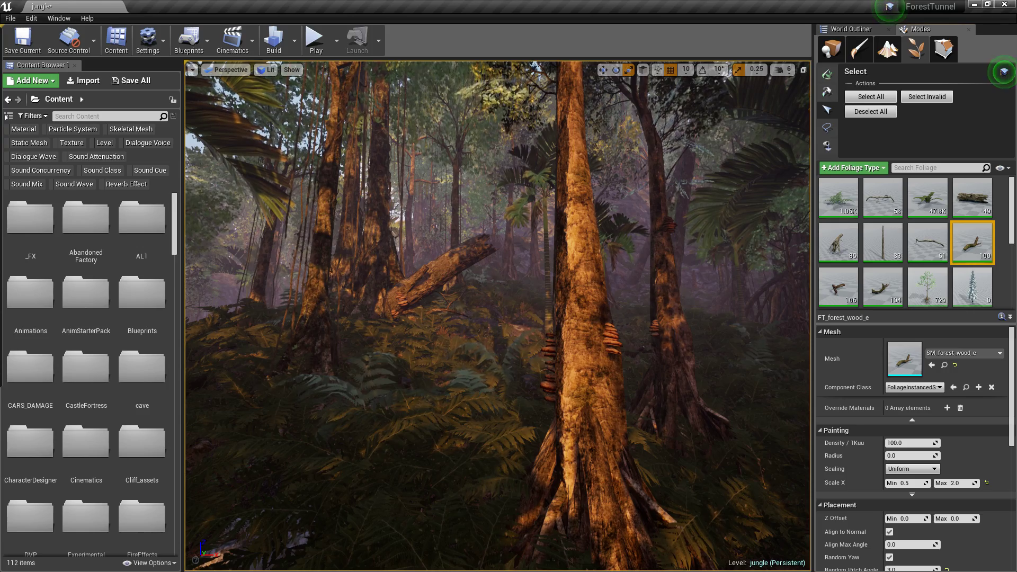
drag(1016, 254, 906, 356)
mouse_move(595, 313)
right_down()
mouse_move(323, 310)
mouse_move(239, 351)
mouse_move(191, 337)
mouse_move(595, 313)
right_up()
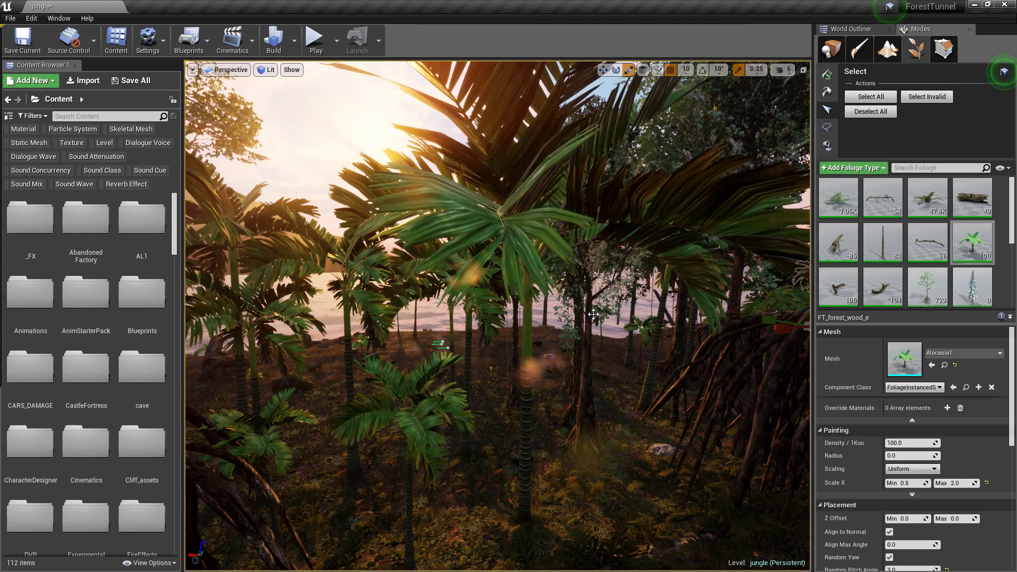
Step: Remove the unused foliage type FT_pine_a_winter from the foliage list
scroll(965, 281, down, 1)
click(966, 271)
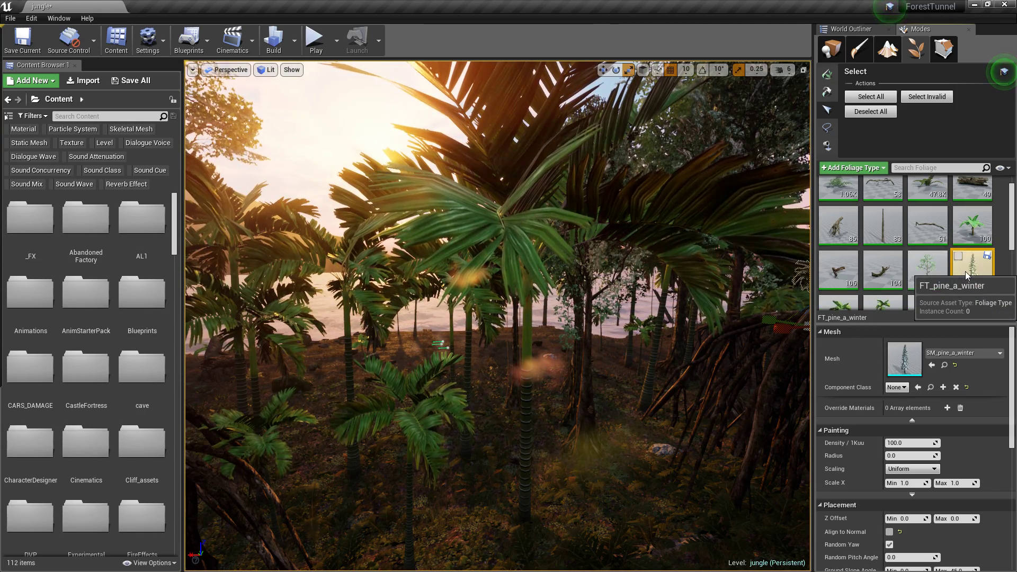
key(Delete)
scroll(966, 274, down, 3)
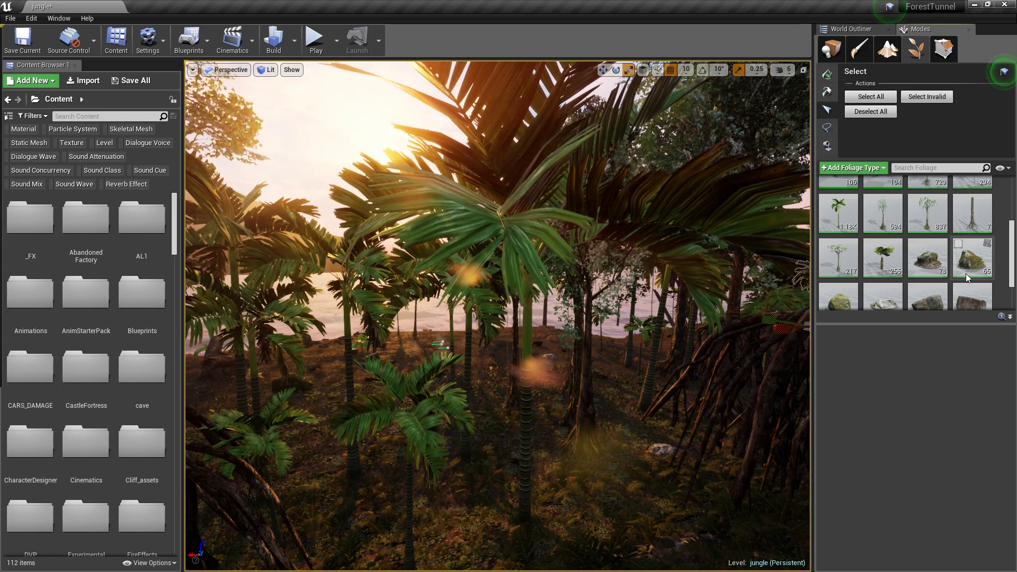
scroll(965, 273, down, 2)
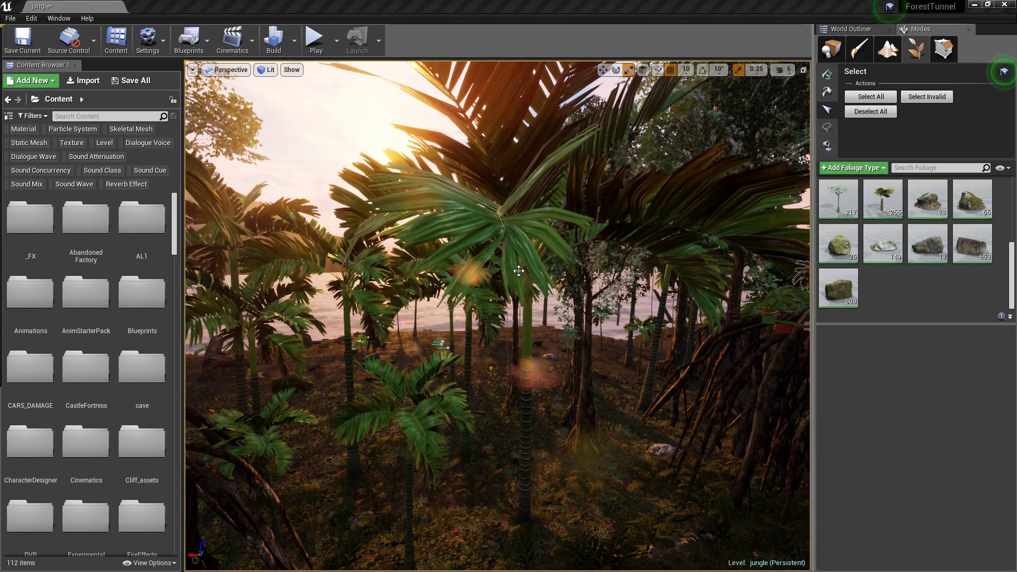
Step: Select all foliage types in the foliage list and check the actions available for them
right_drag(603, 273, 255, 273)
right_drag(604, 272, 604, 273)
click(850, 294)
scroll(856, 301, up, 5)
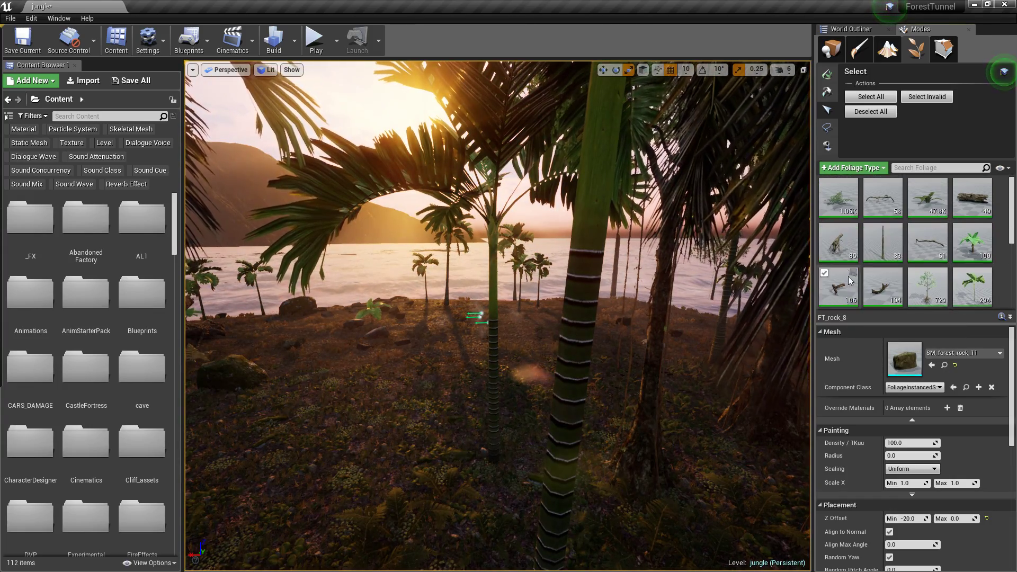
key(ctrl+a)
right_click(838, 215)
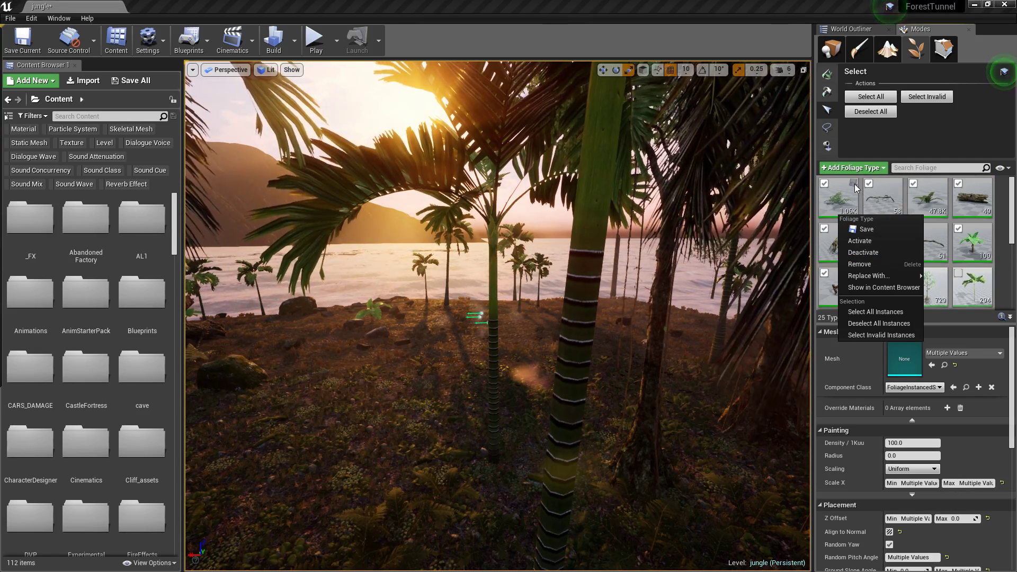
click(902, 186)
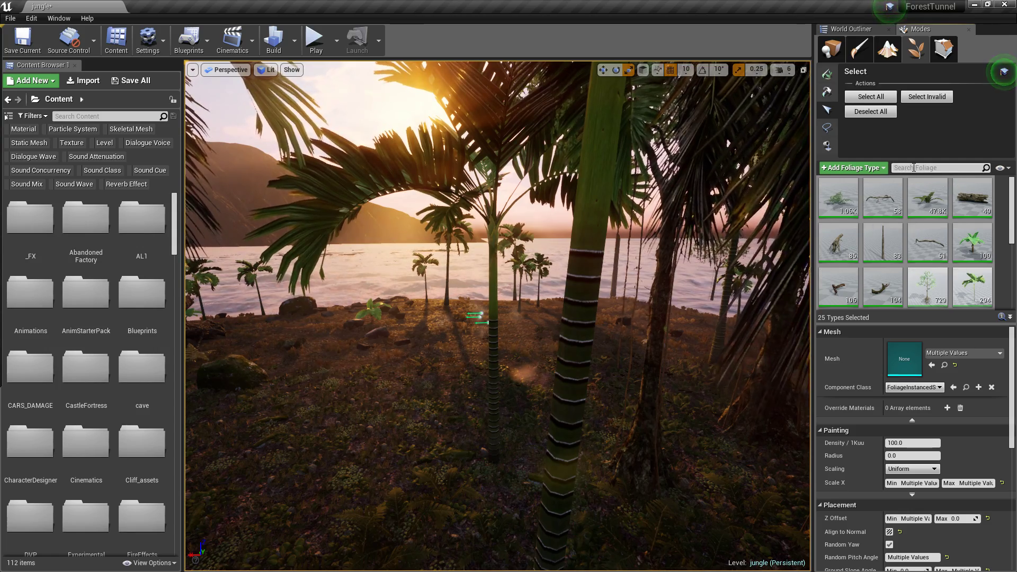
Step: Try to save a new foliage type named Jungle in Procedural_Ecosystem/Meshes/Ecosystem, replacing the existing Jungle asset
click(878, 170)
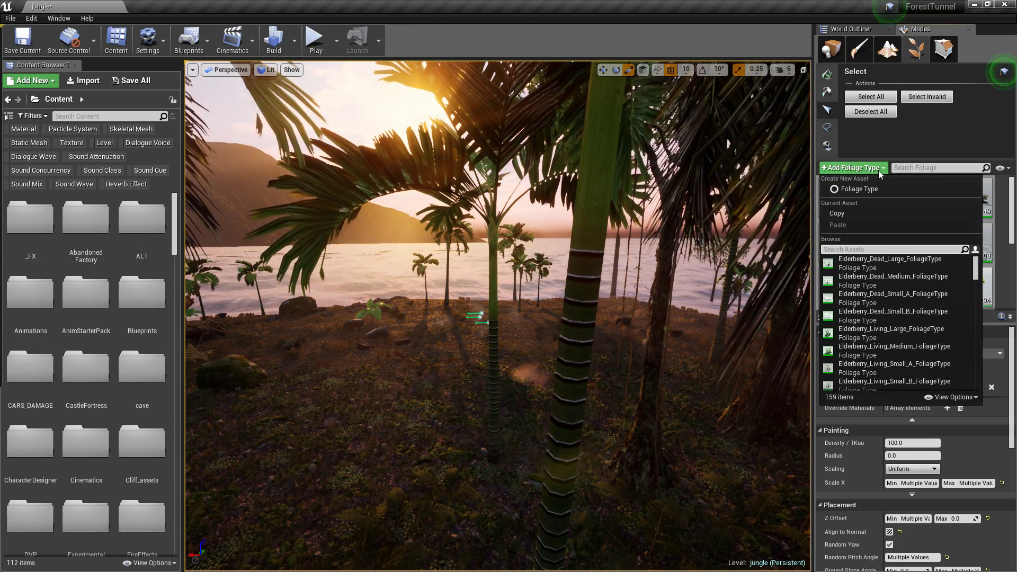
click(875, 191)
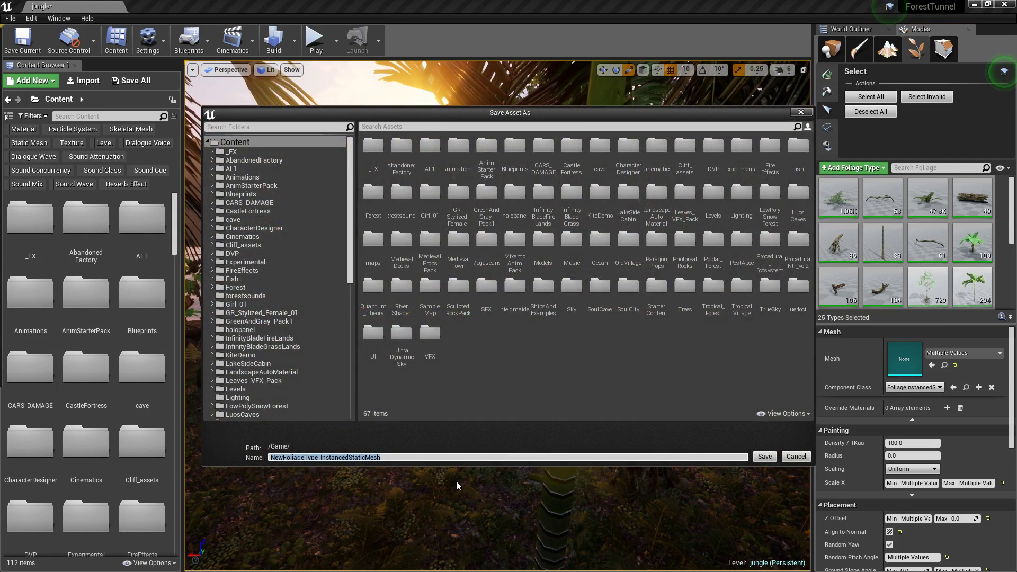
key(BackSpace)
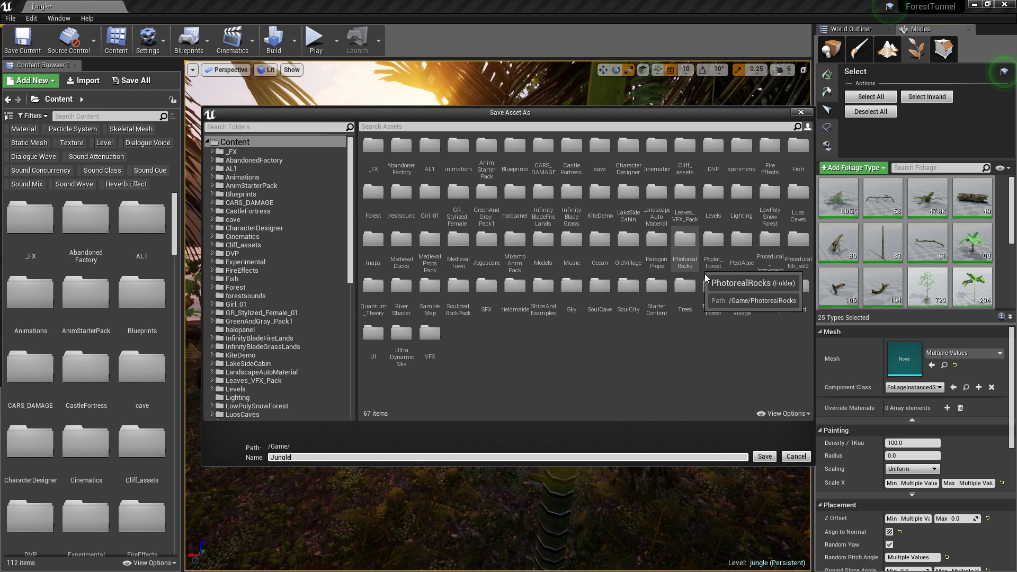
double_click(771, 256)
double_click(427, 151)
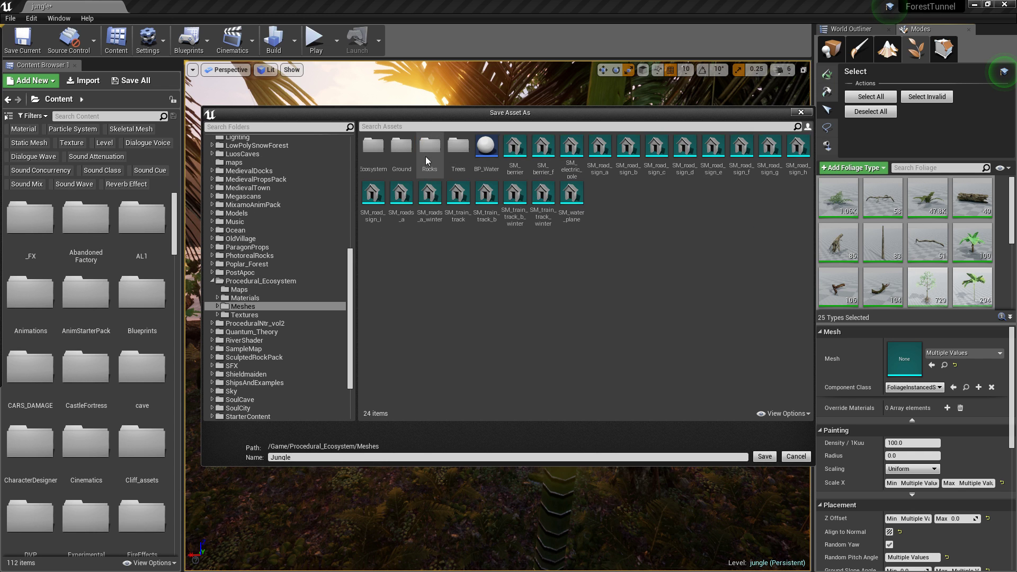
double_click(374, 151)
click(765, 456)
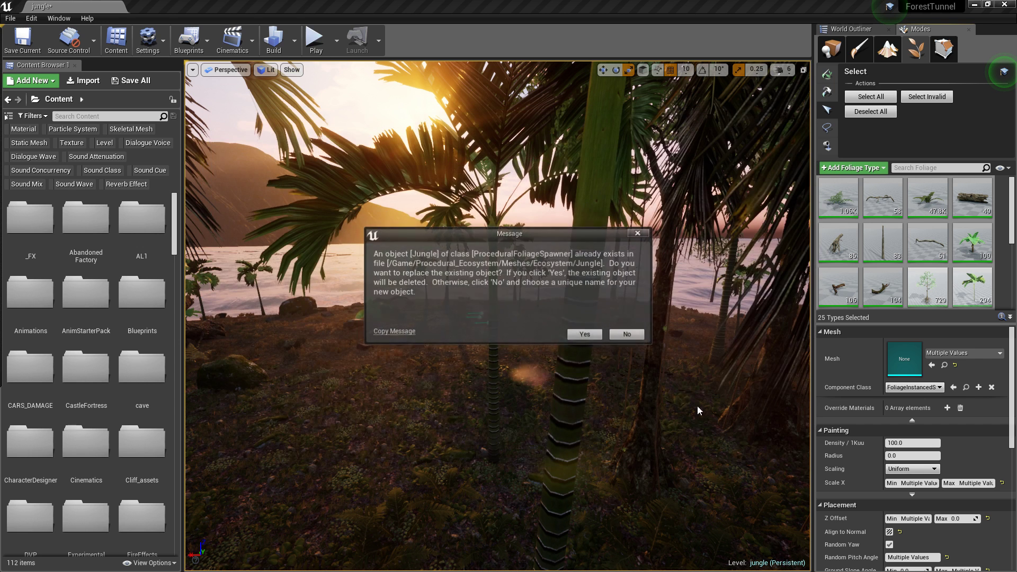
click(585, 334)
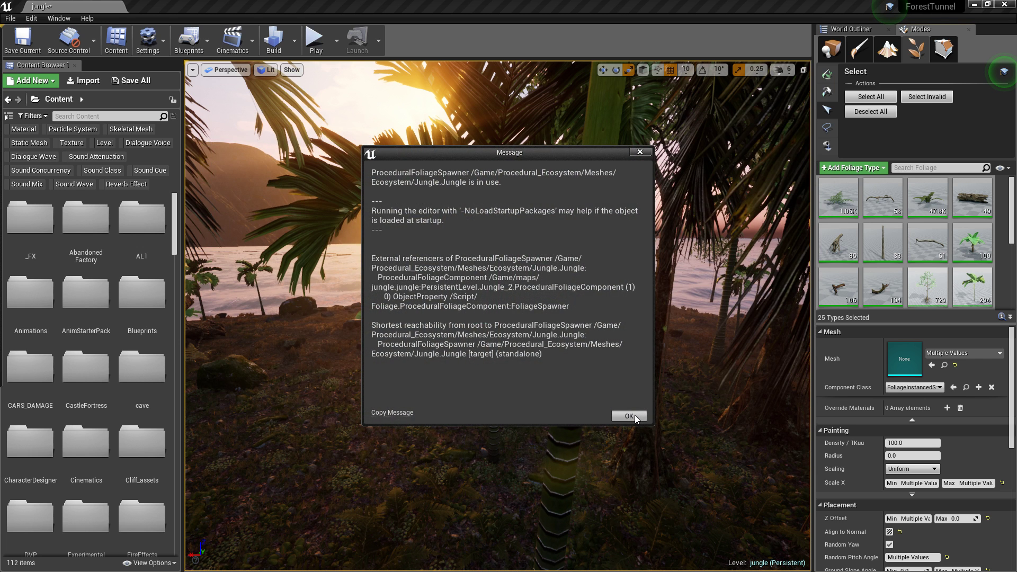
click(634, 415)
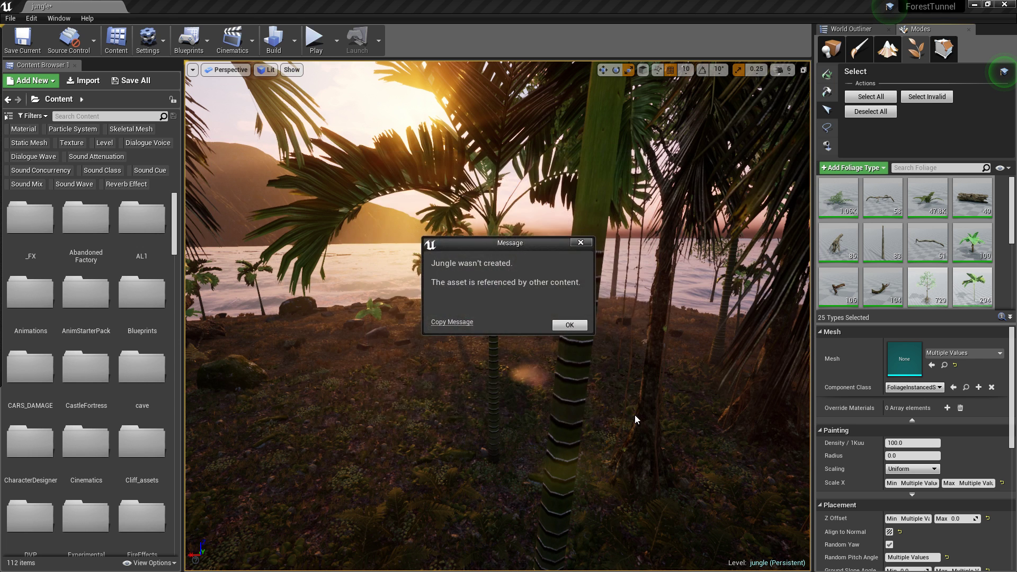
click(570, 327)
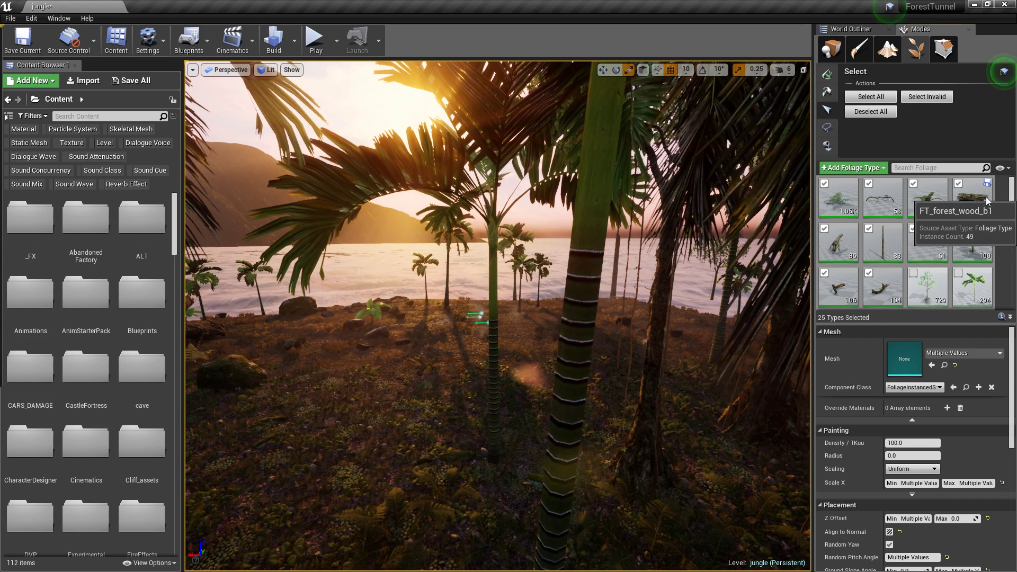
Step: Create a new foliage type in Procedural_Ecosystem/Meshes/Ecosystem and save it under a name beginning with "Jun"
click(865, 170)
click(854, 191)
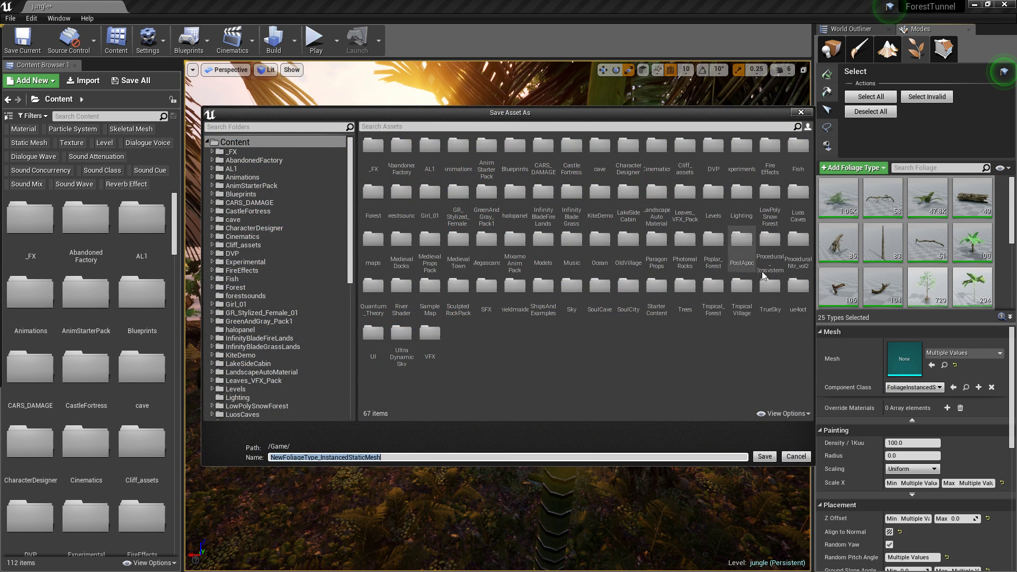
double_click(770, 239)
double_click(426, 159)
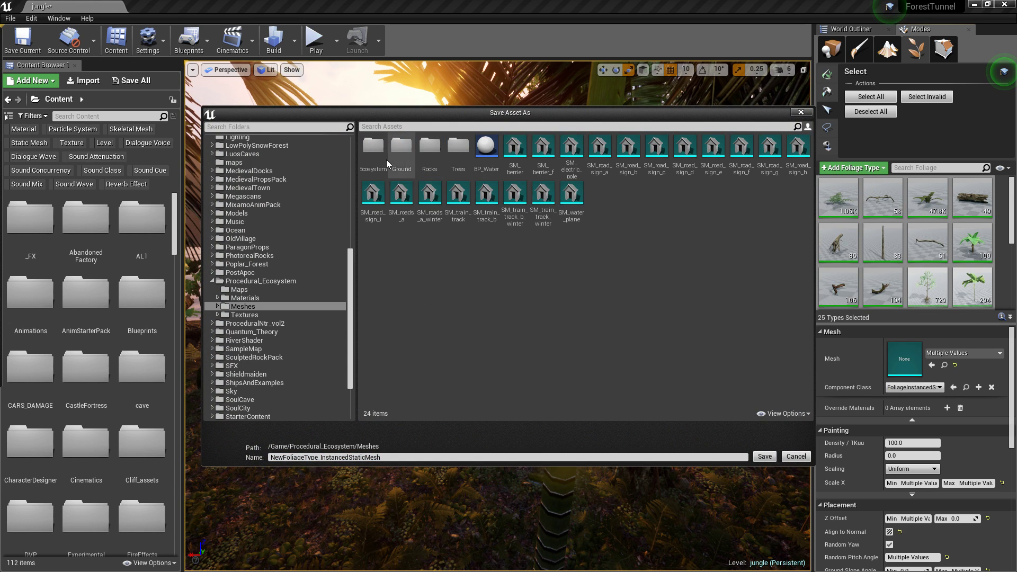
double_click(371, 151)
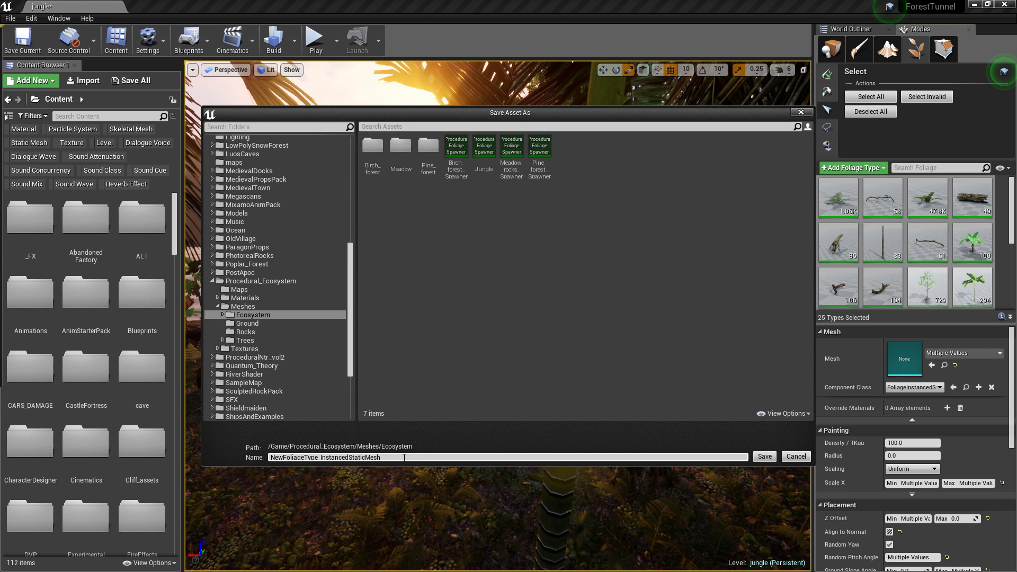
drag(391, 457, 238, 452)
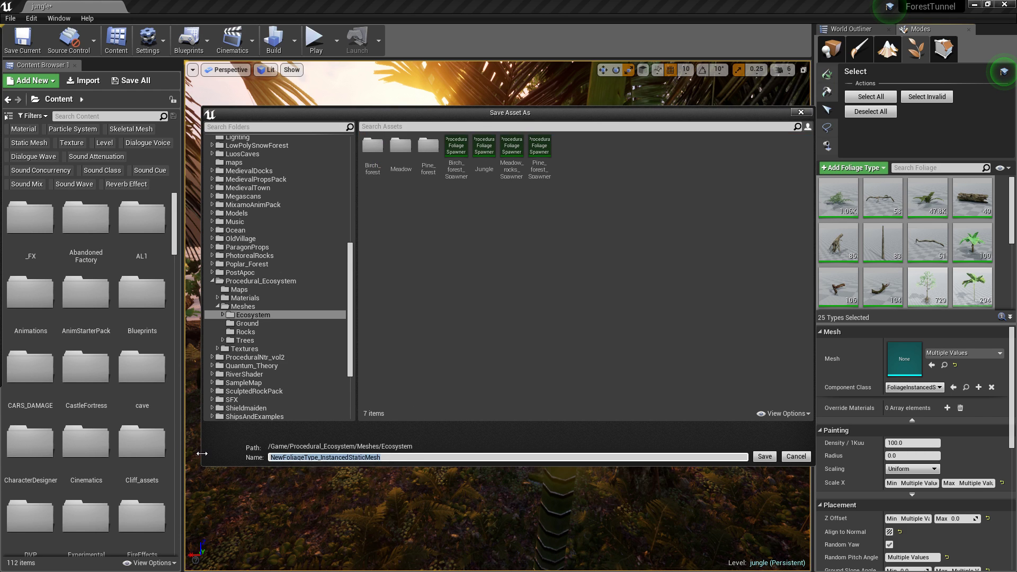
text(Ji)
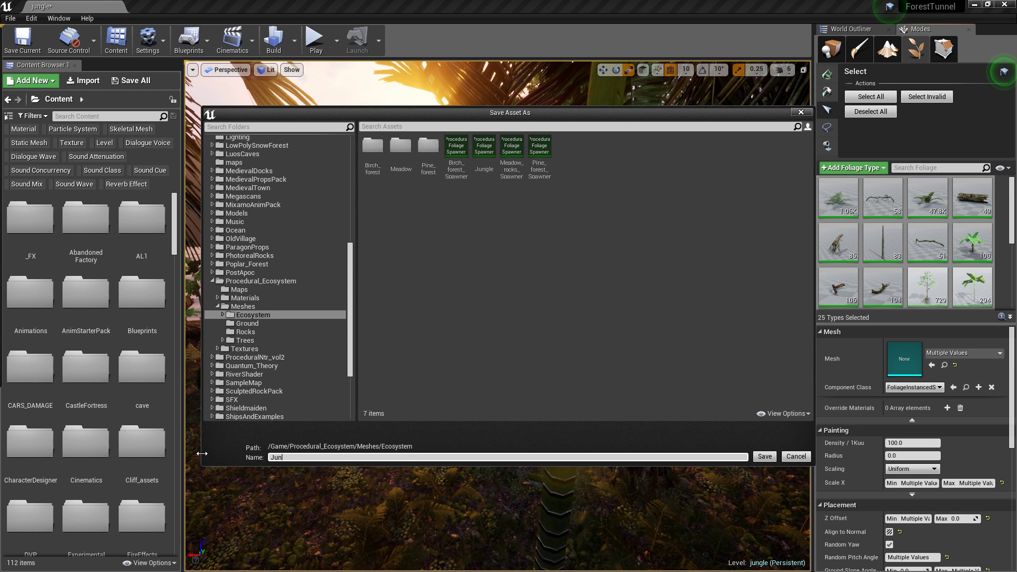
key(Return)
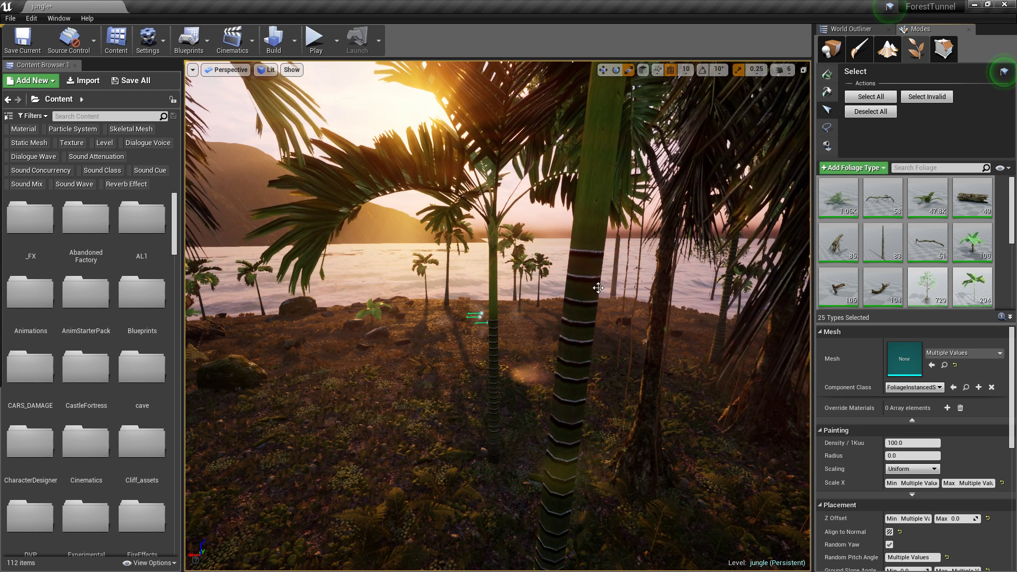
Step: Locate the new Jungle2 foliage type in the Procedural_Ecosystem/Meshes/Ecosystem folder and select it
scroll(151, 373, down, 10)
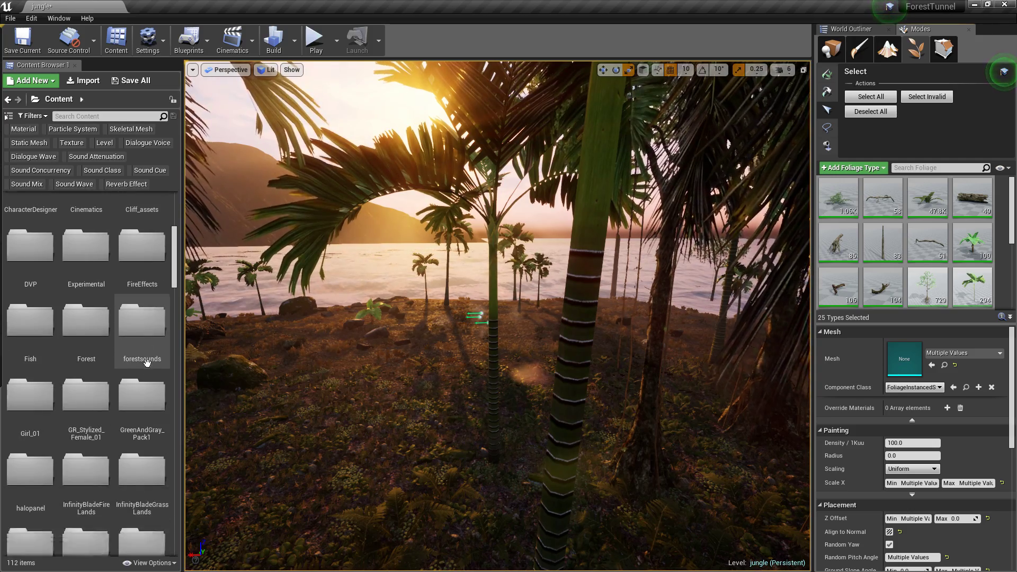
scroll(147, 363, down, 10)
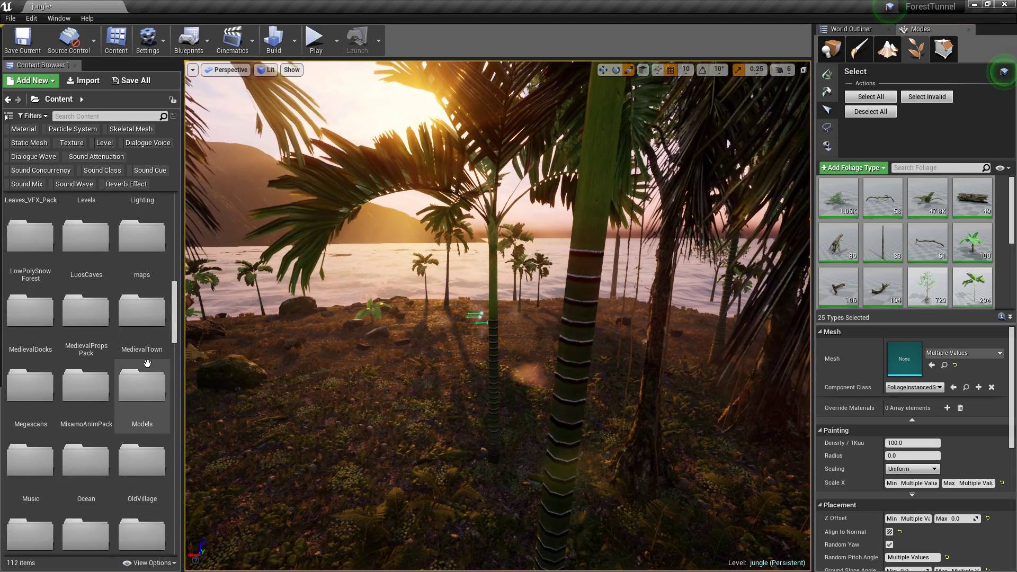
double_click(86, 372)
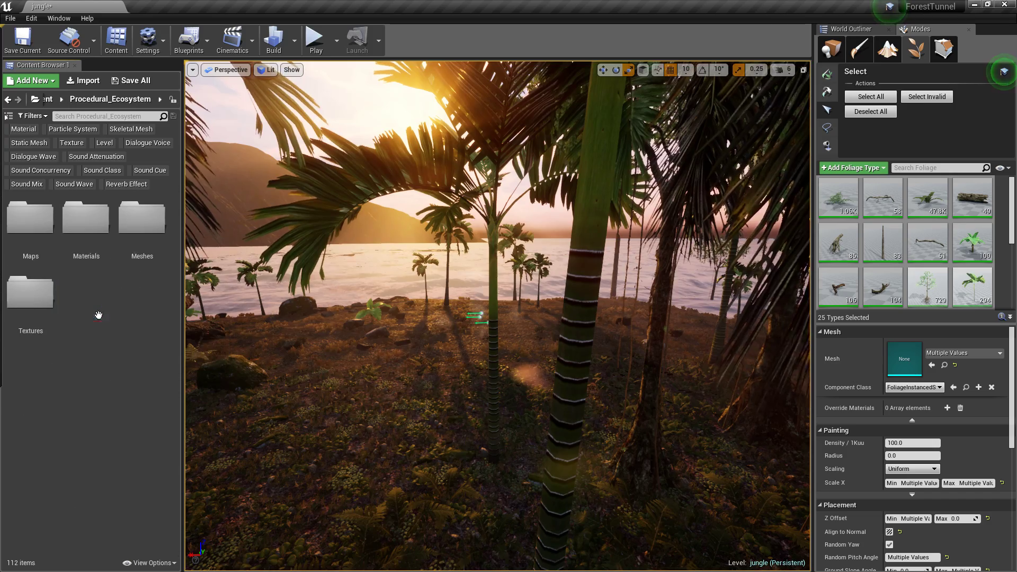
double_click(150, 222)
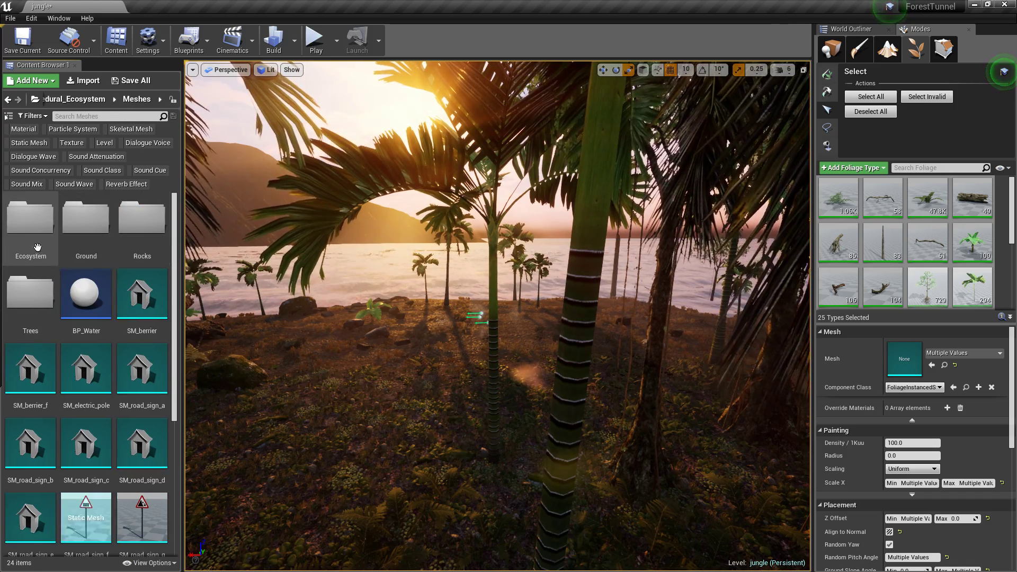
double_click(32, 217)
click(149, 314)
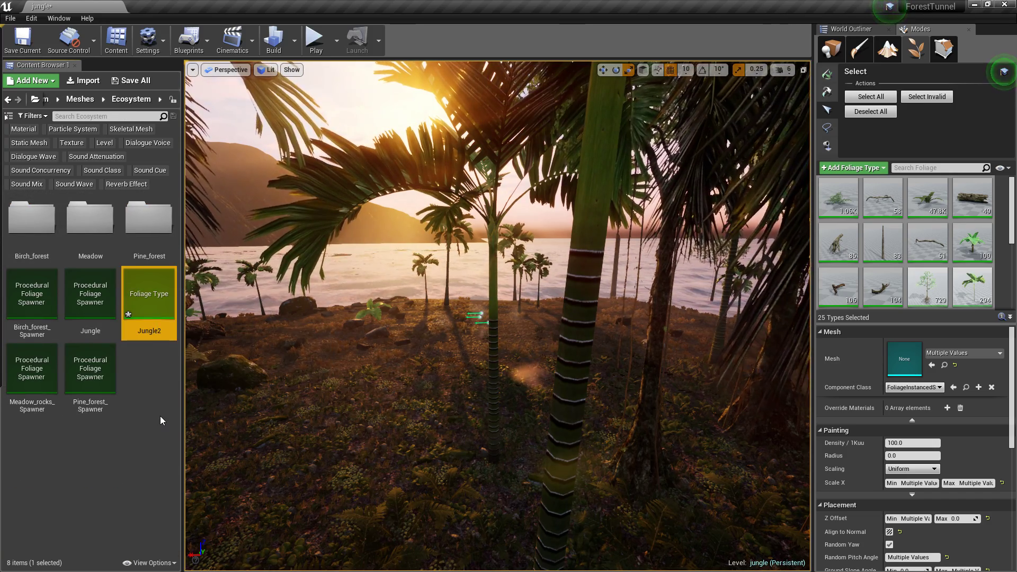
click(160, 417)
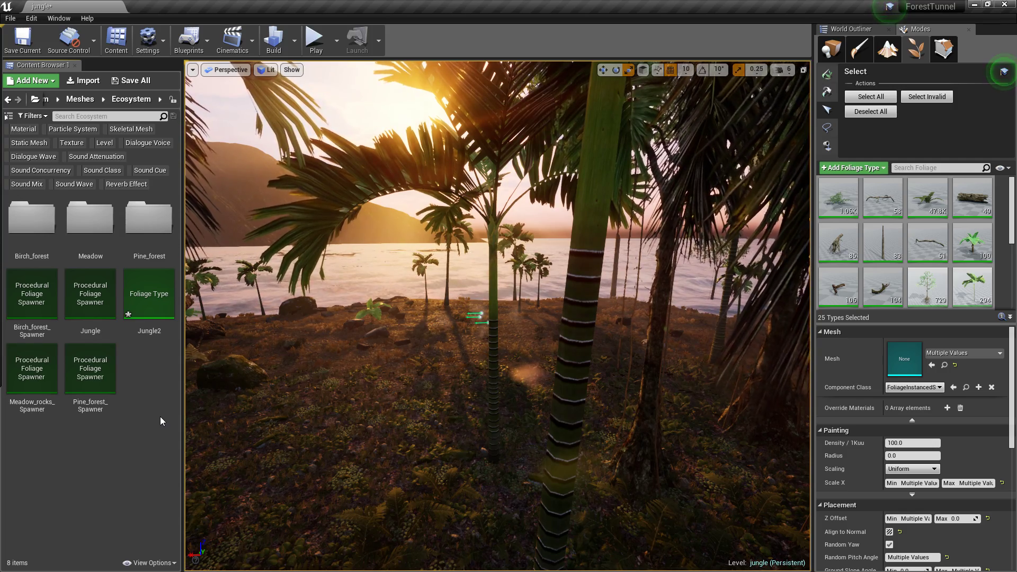
click(154, 311)
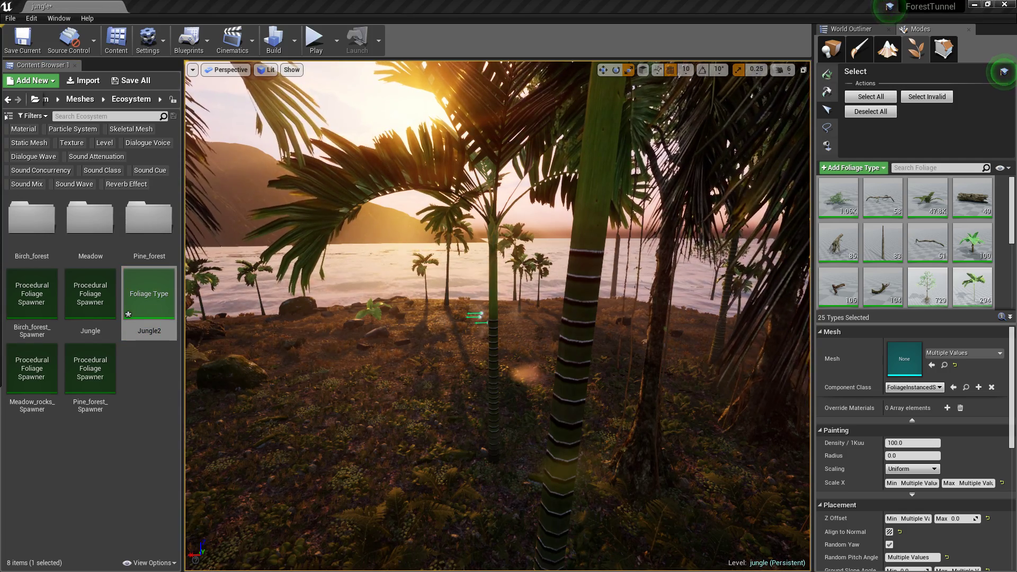
Step: Open the Jungle2 foliage type, examine its mesh, placement and procedural settings, and close it
double_click(154, 311)
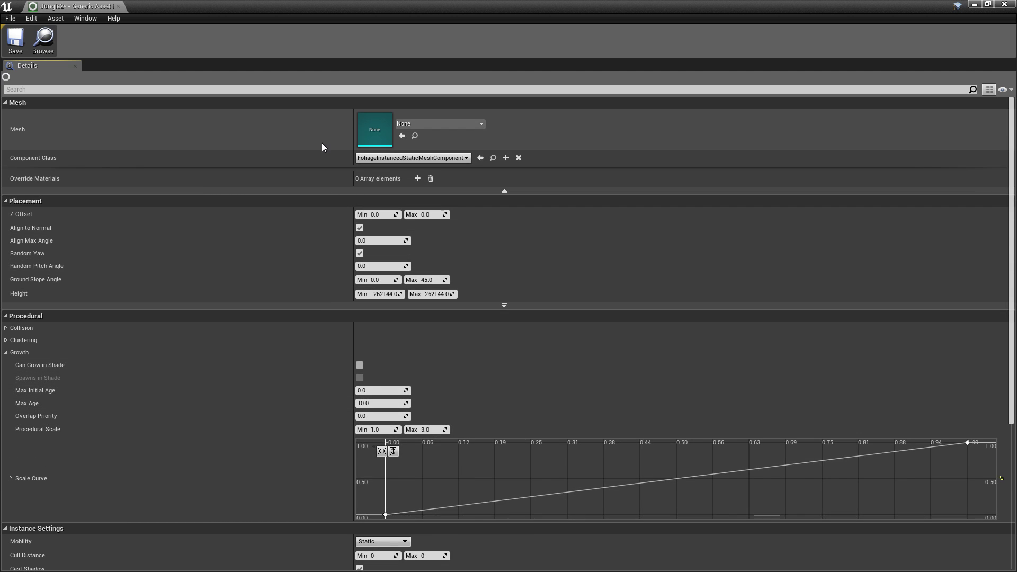
click(438, 125)
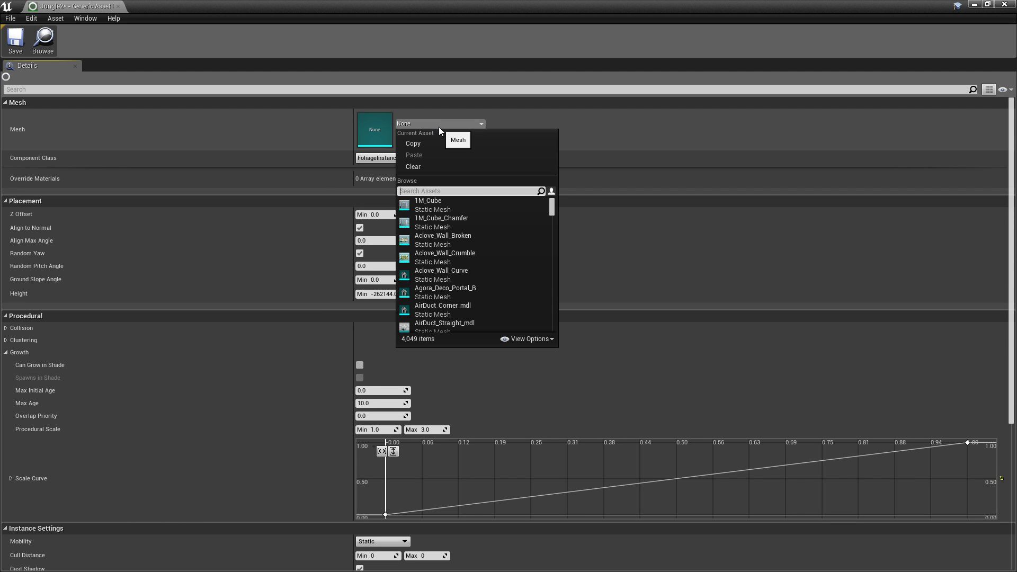
click(438, 125)
scroll(548, 457, down, 4)
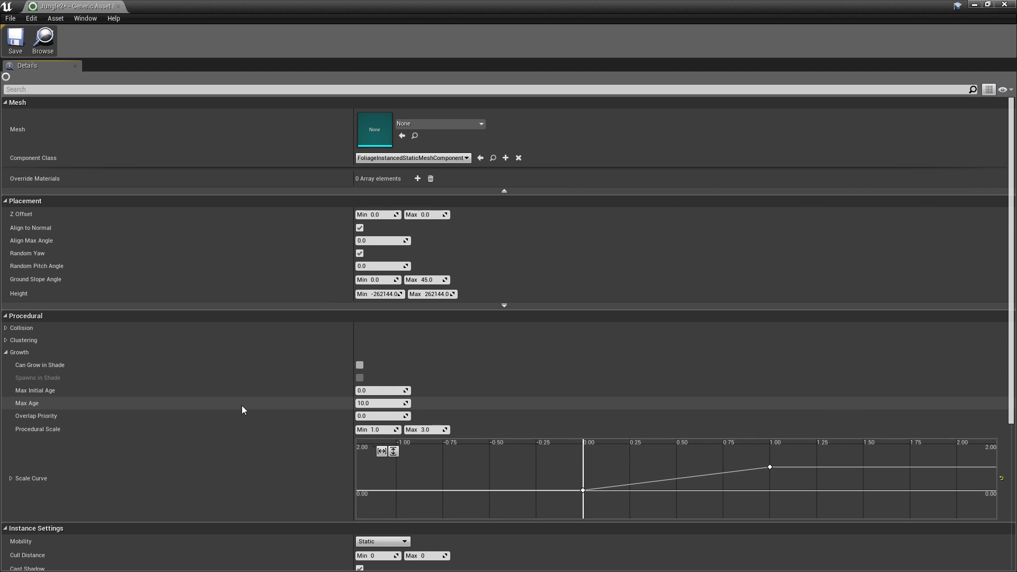
scroll(242, 406, down, 4)
scroll(241, 406, up, 4)
click(1009, 4)
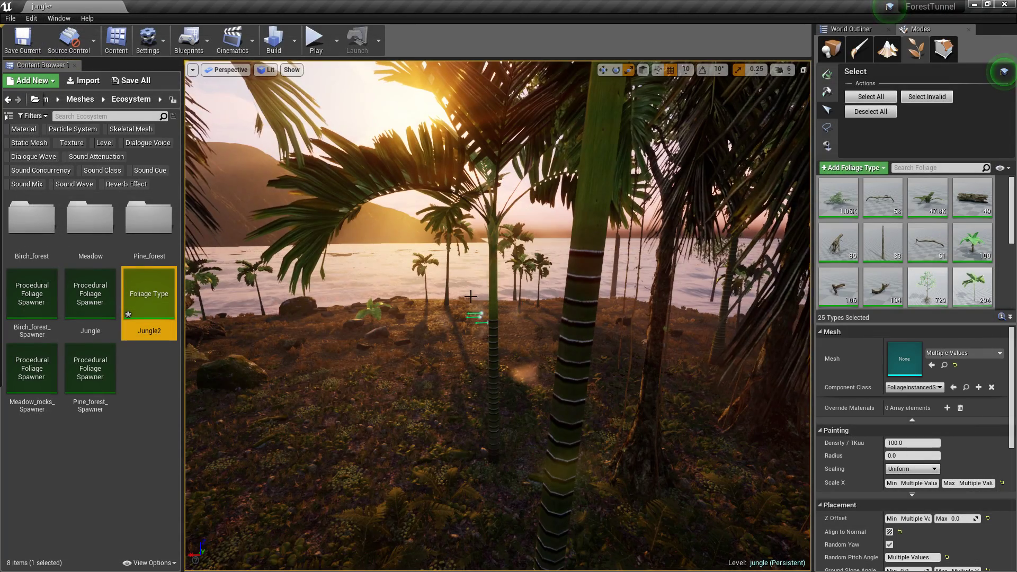
Step: Open the Jungle procedural foliage spawner, review its list of foliage types, and close it
click(148, 364)
click(104, 305)
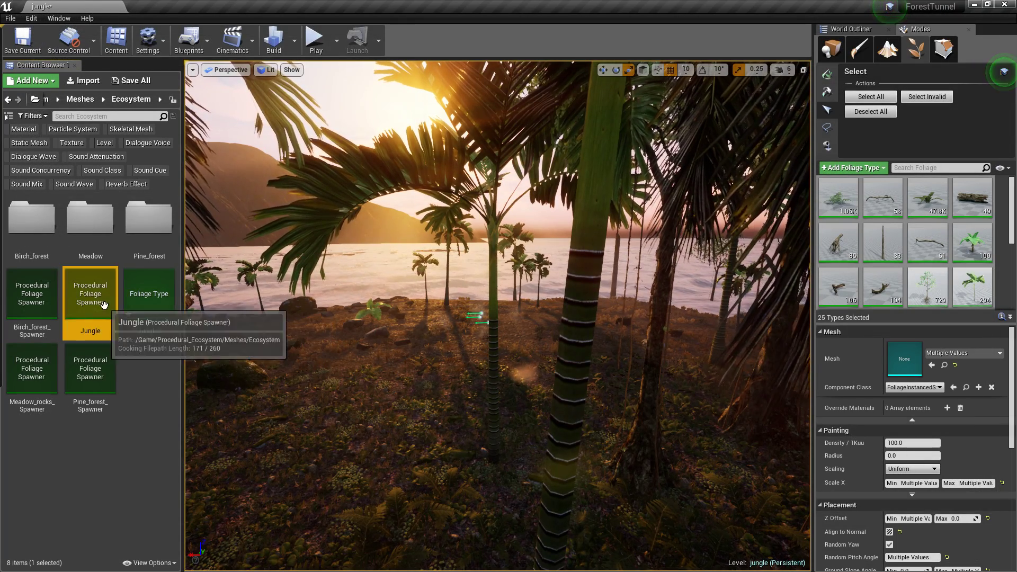
double_click(104, 305)
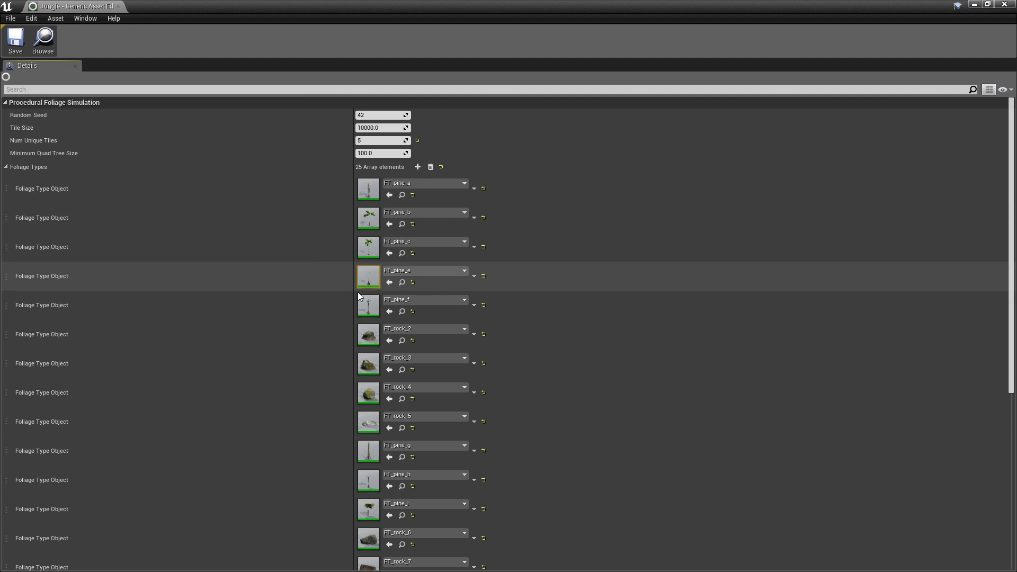
scroll(393, 510, down, 10)
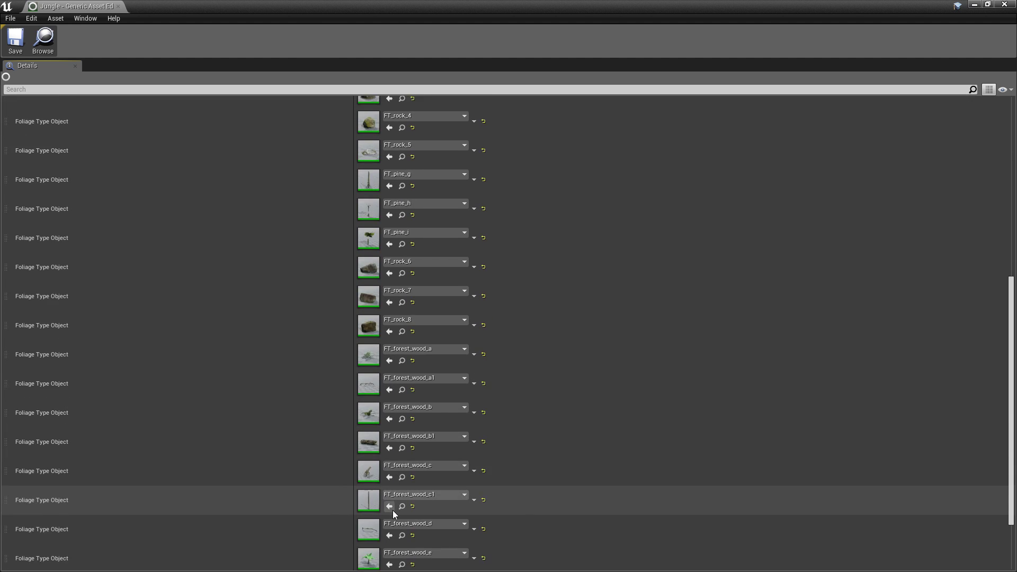
scroll(392, 510, down, 3)
scroll(392, 514, up, 13)
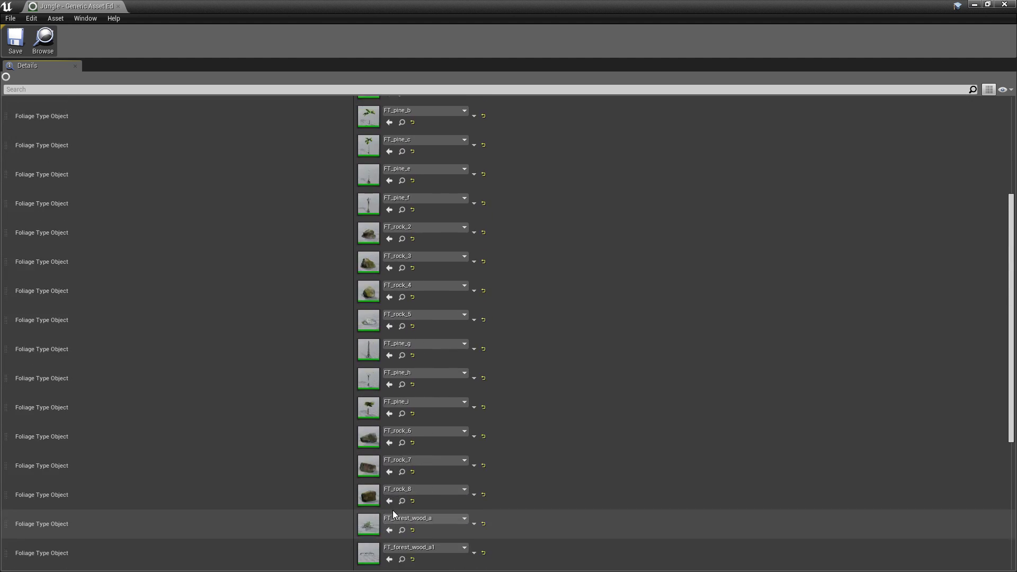
click(1003, 5)
Step: Open Pine_forest_Spawner to compare its foliage types with the Jungle spawner, and close it
click(87, 403)
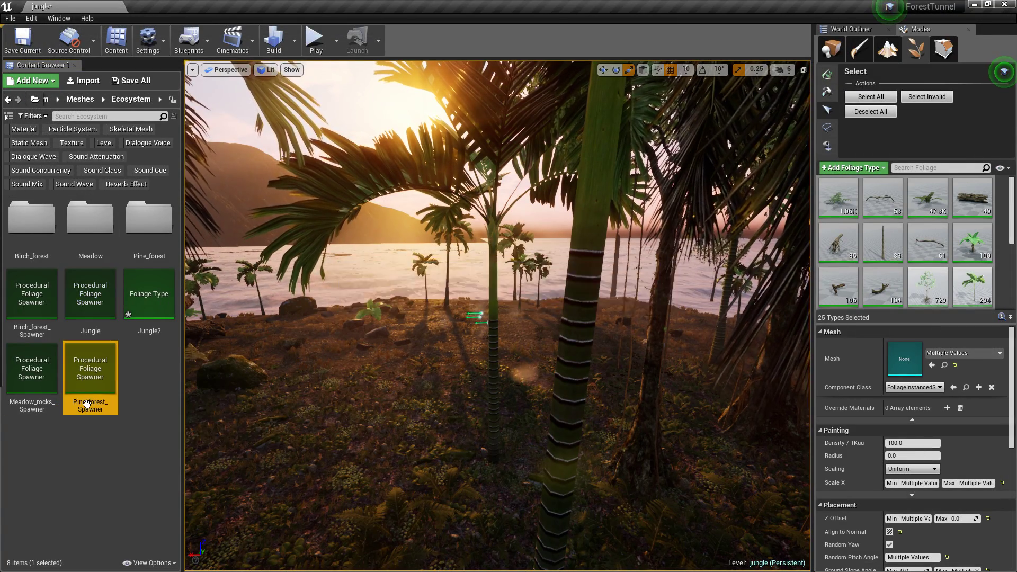
double_click(88, 402)
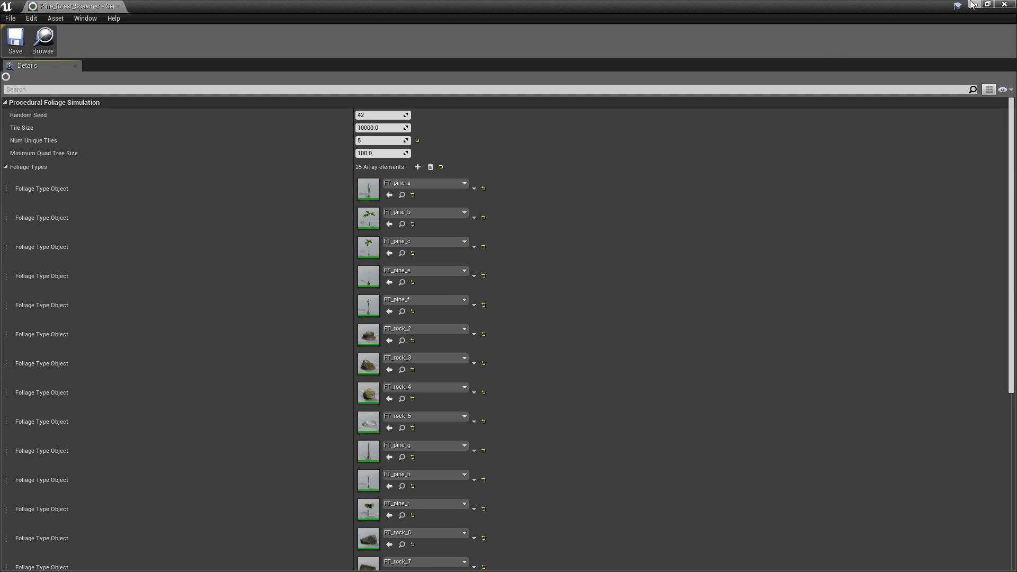
click(1005, 4)
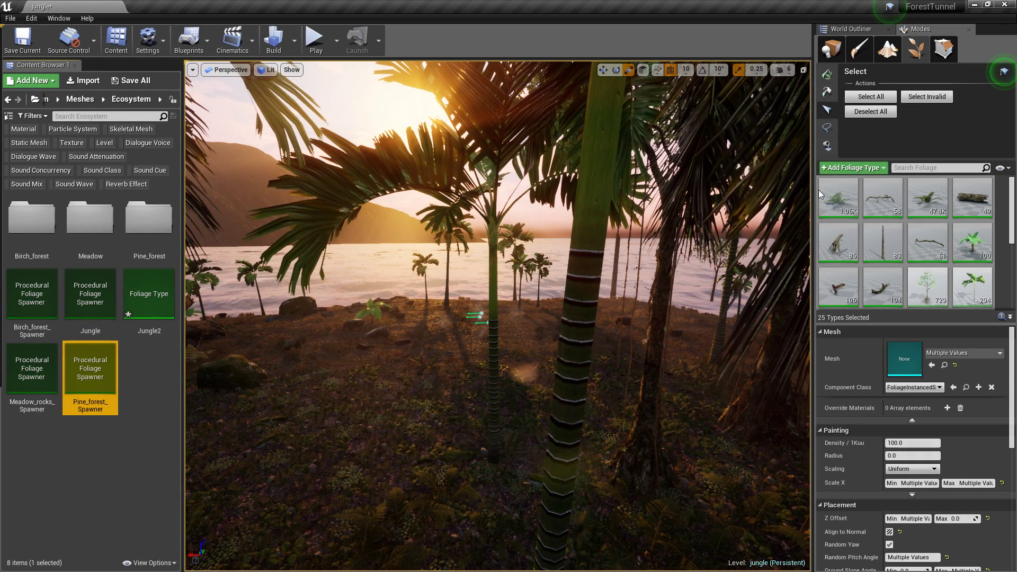
Step: Open Birch_forest_Spawner and Meadow_rocks_Spawner one after the other, check their foliage types, and close them
click(91, 316)
click(25, 305)
key(Return)
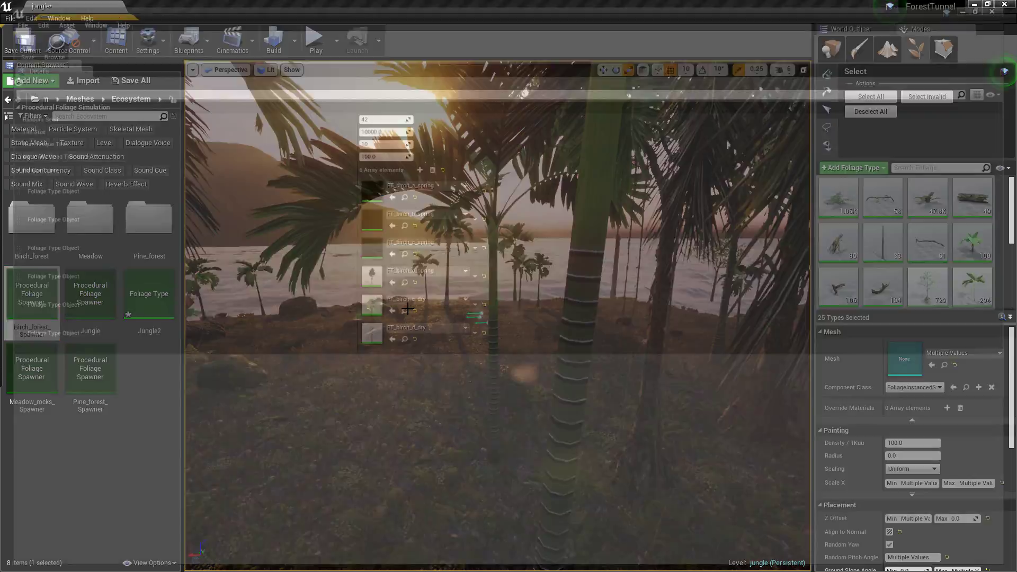
click(1005, 5)
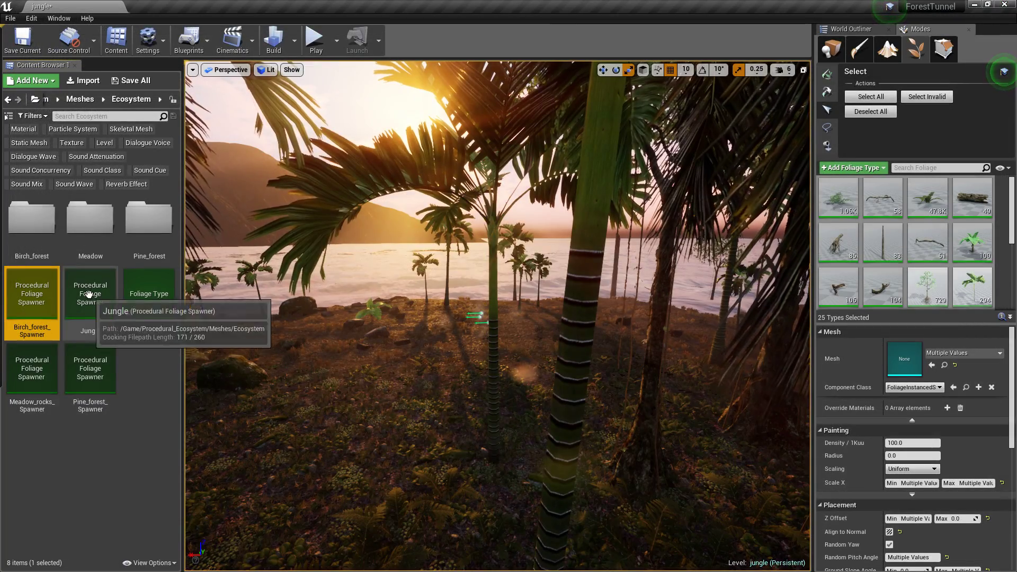
click(28, 389)
key(Return)
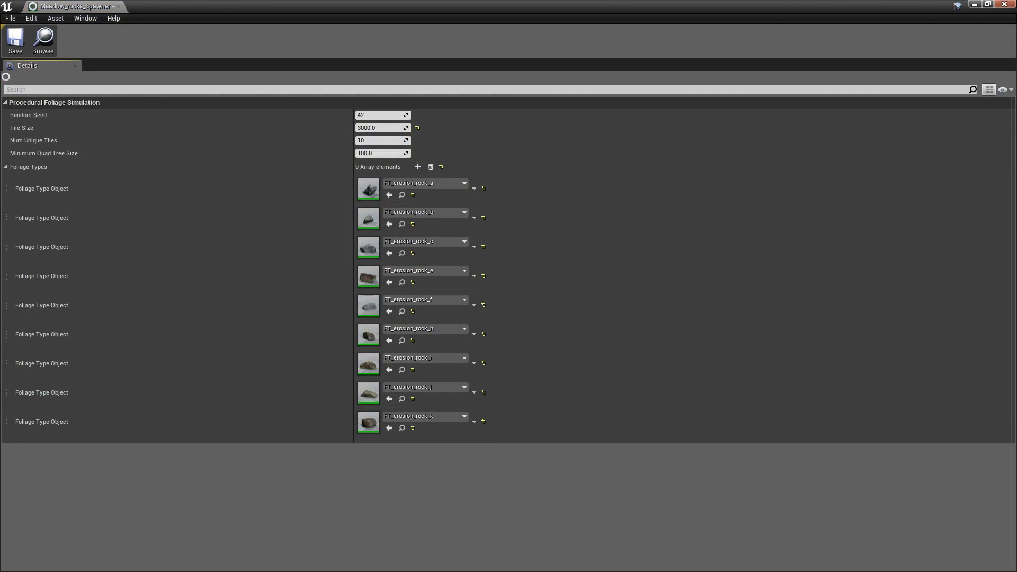
click(1004, 5)
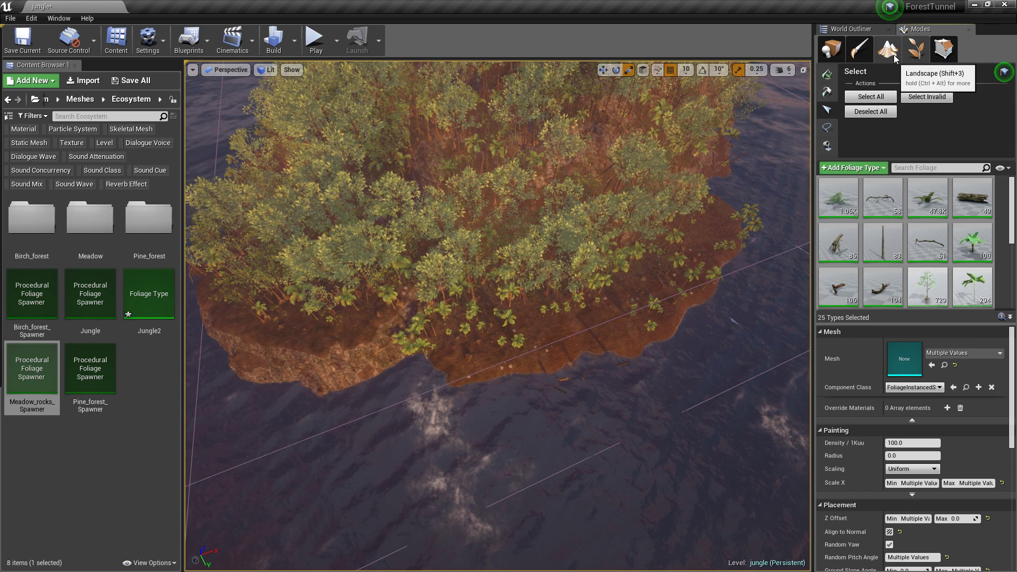
Step: Switch to landscape painting, check the target layers and select the Global_ground_a layer
click(895, 57)
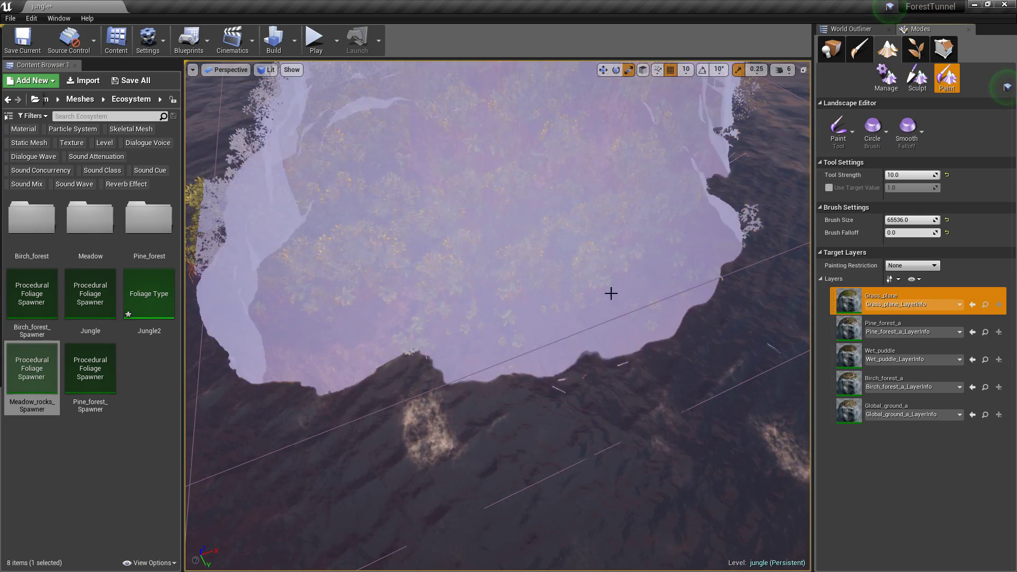
mouse_move(611, 293)
right_down()
mouse_move(522, 286)
mouse_move(649, 297)
mouse_move(599, 295)
right_up()
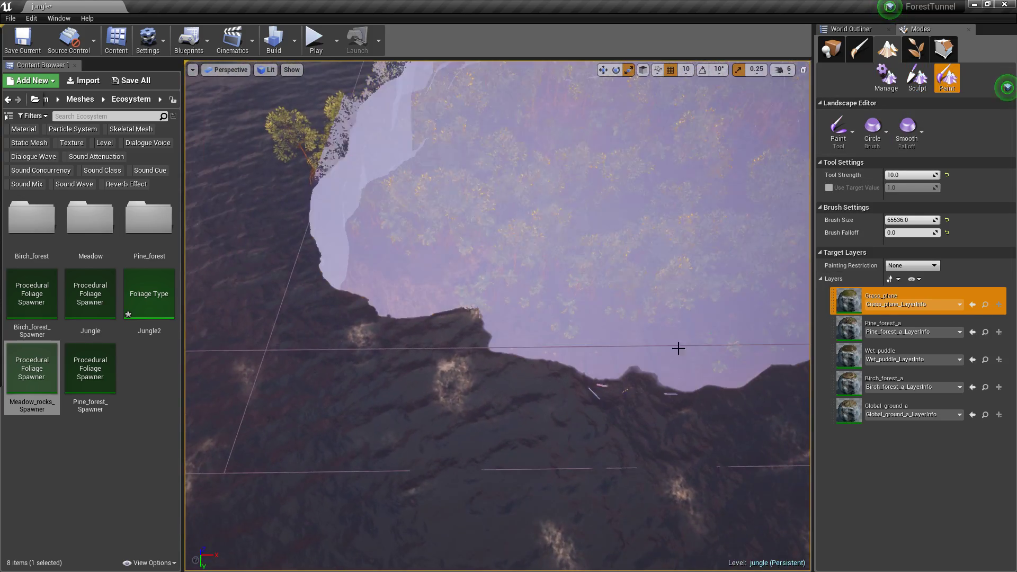
click(841, 420)
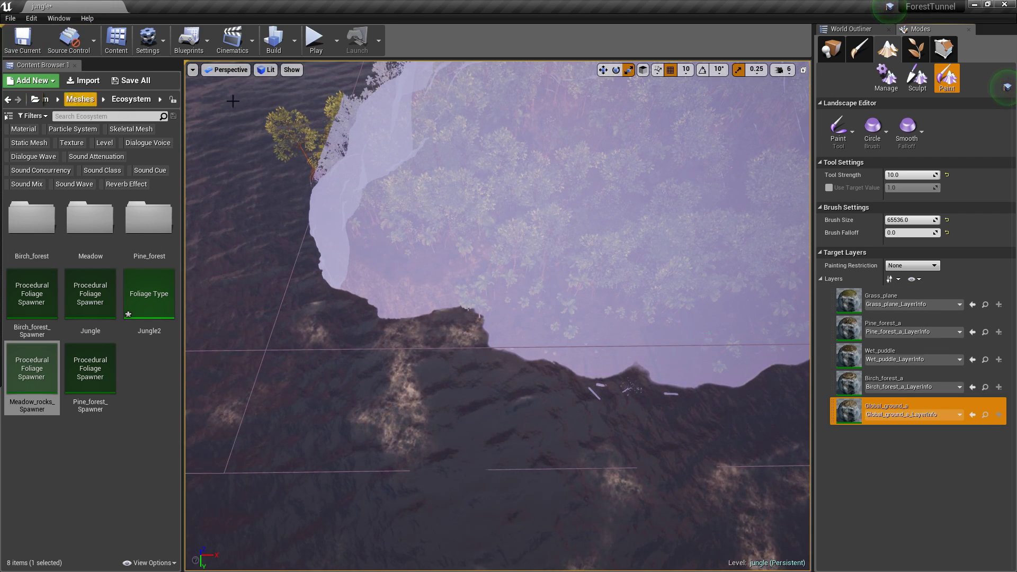
Step: Leave landscape painting, view the landscape's details, and open its material instance M_Summer_Inst to inspect the layer parameters
click(831, 51)
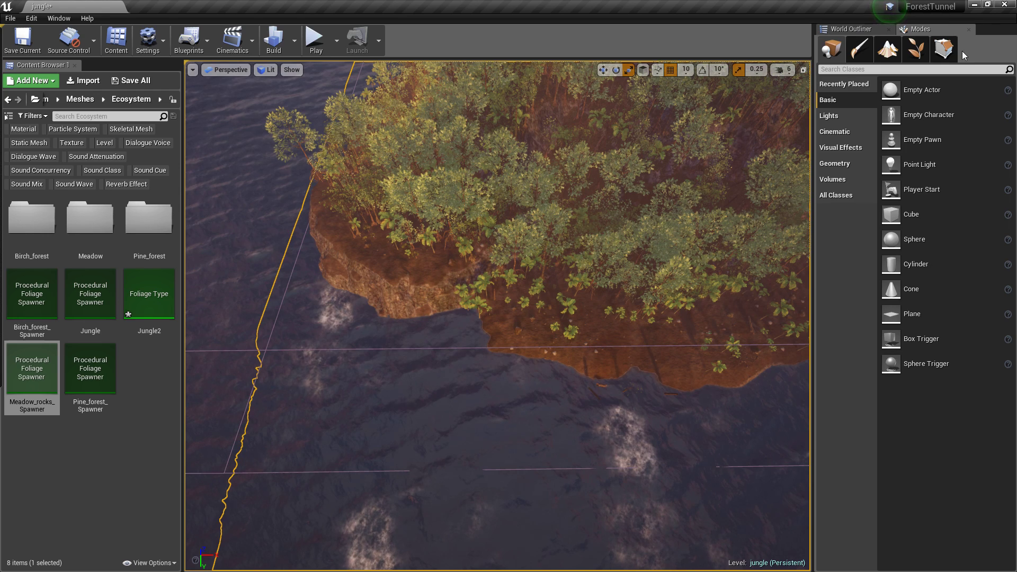
drag(0, 40, 468, 89)
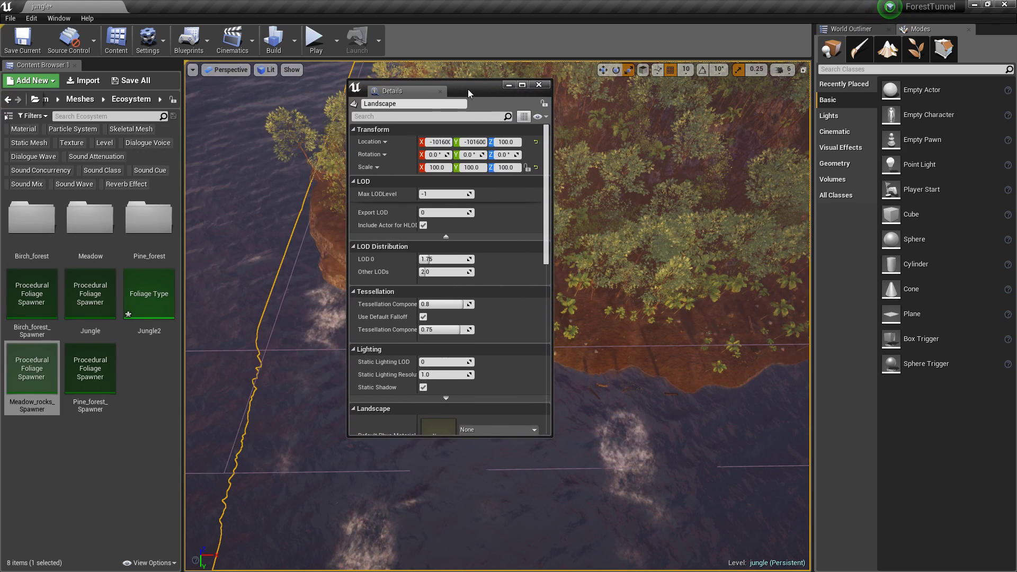
scroll(526, 253, down, 6)
double_click(439, 255)
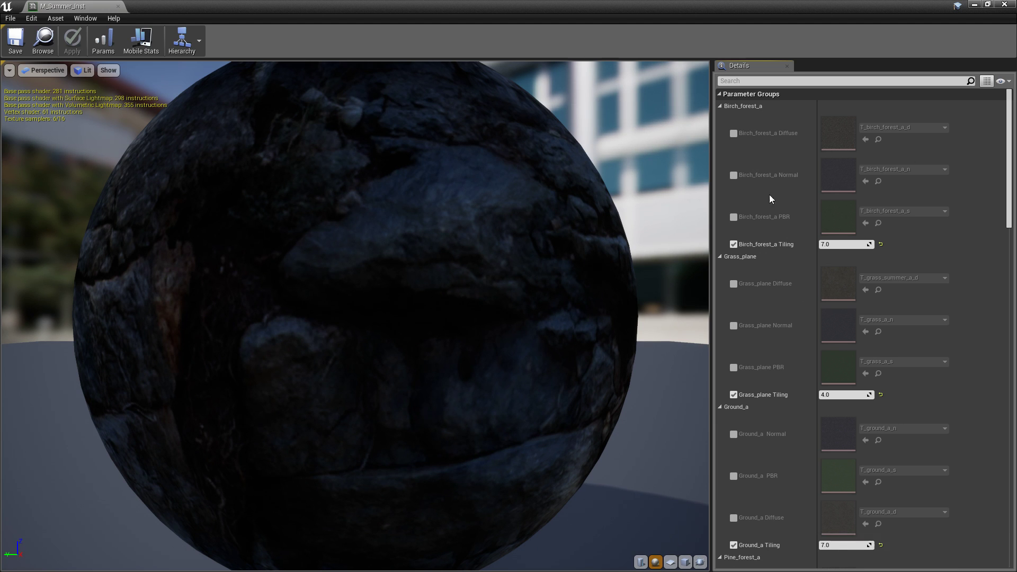
scroll(770, 199, down, 10)
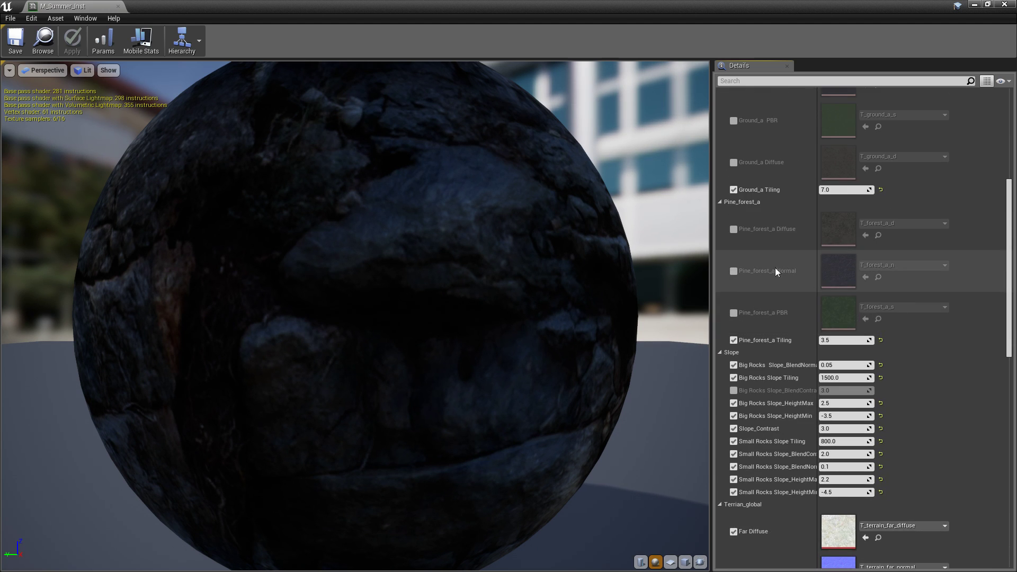
Step: Enable the Ground_a Diffuse, PBR and Normal texture overrides in M_Summer_Inst, leaving Pine_forest_a Diffuse disabled
click(734, 230)
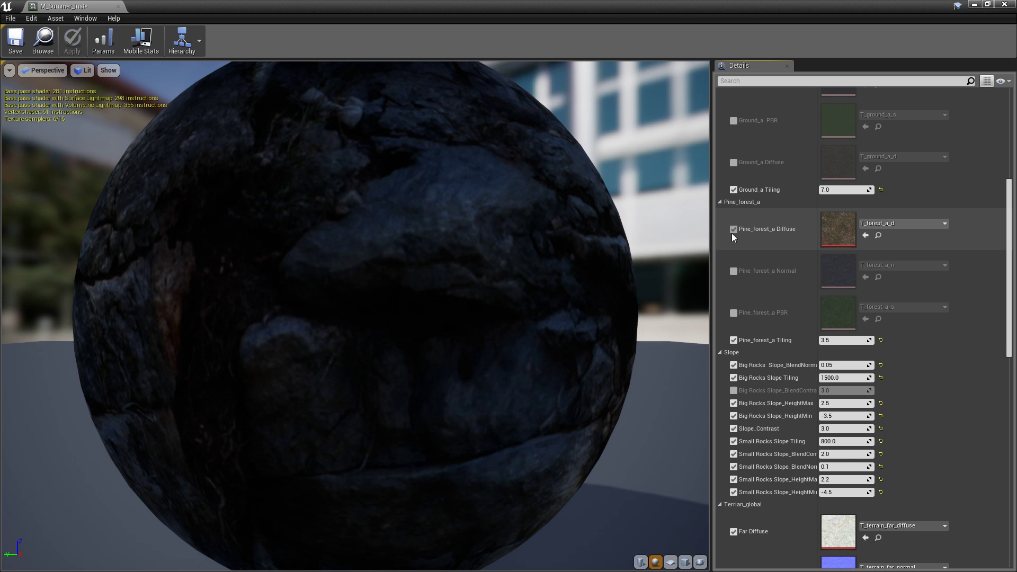
click(734, 230)
scroll(746, 233, up, 3)
click(734, 247)
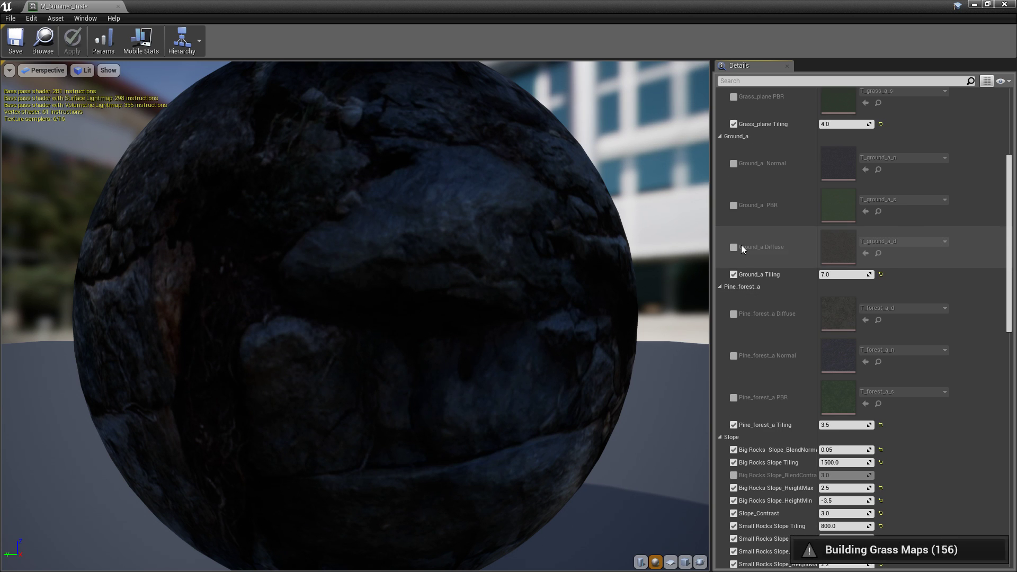
click(734, 205)
click(734, 164)
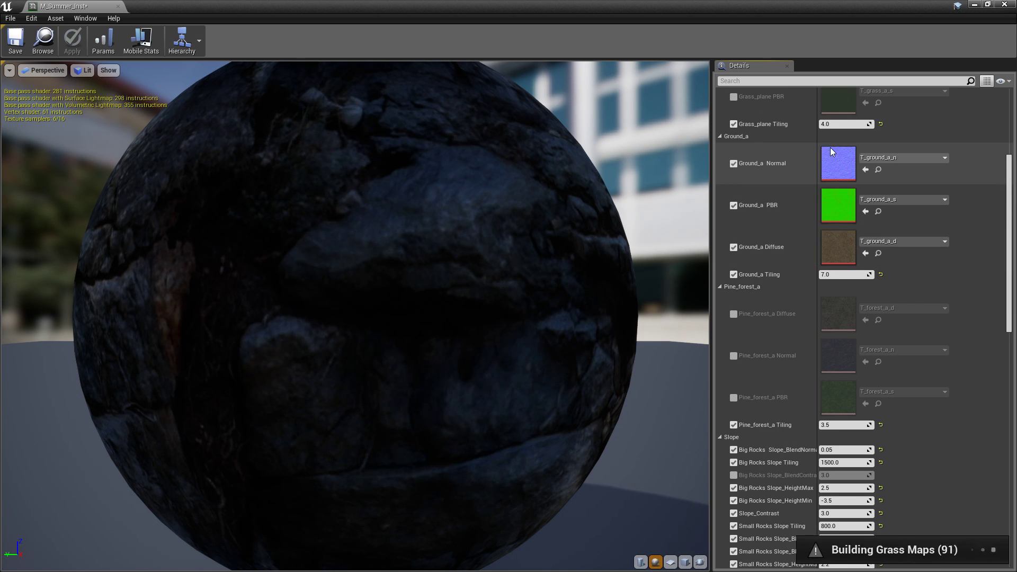
Step: Search the available textures for "sand" for the Ground_a Diffuse parameter and close the texture list
click(903, 242)
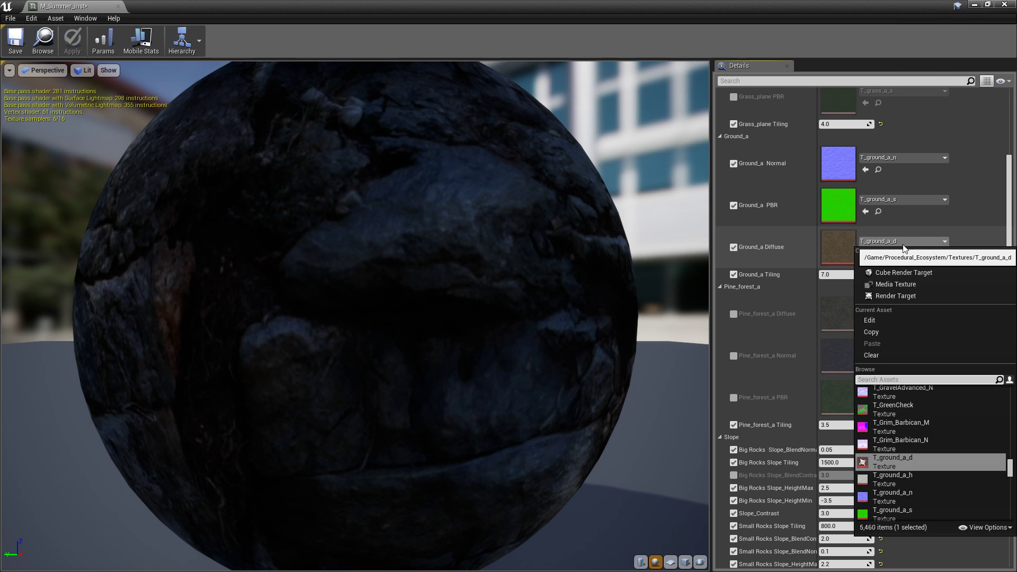
text(sand)
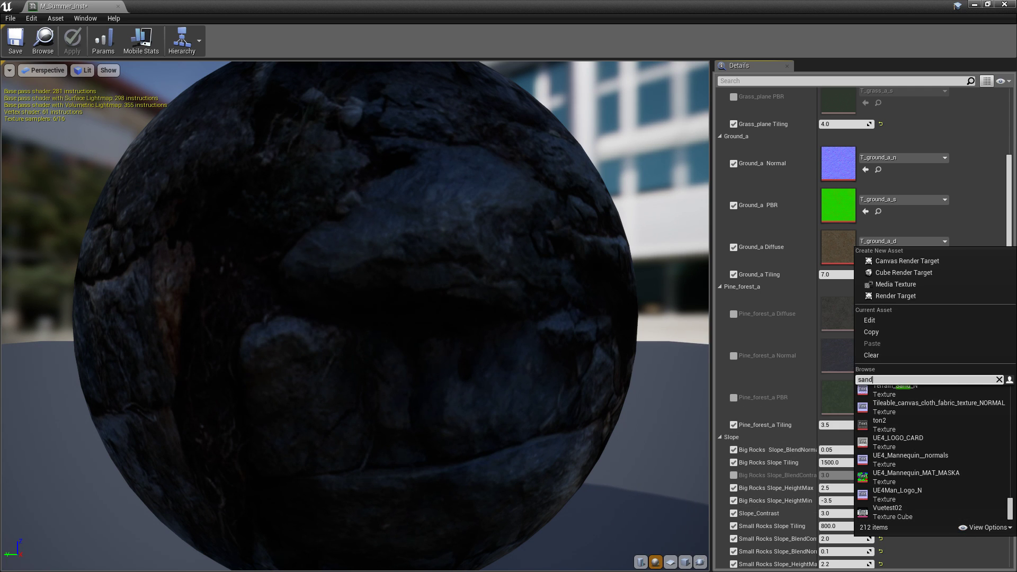
key(Escape)
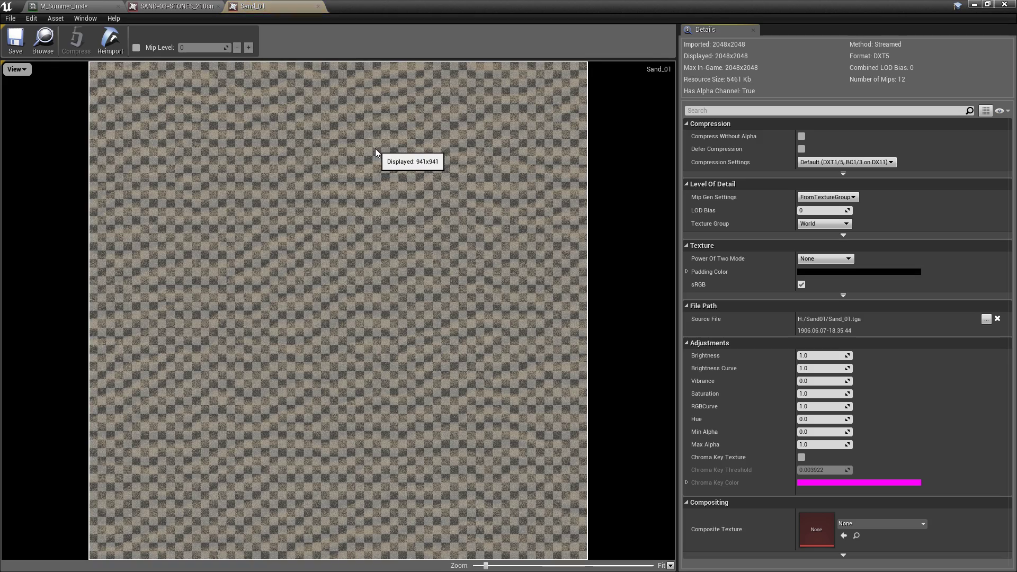
Step: Examine the Sand_01 texture up close and close its texture view
scroll(445, 323, up, 2)
scroll(445, 320, down, 8)
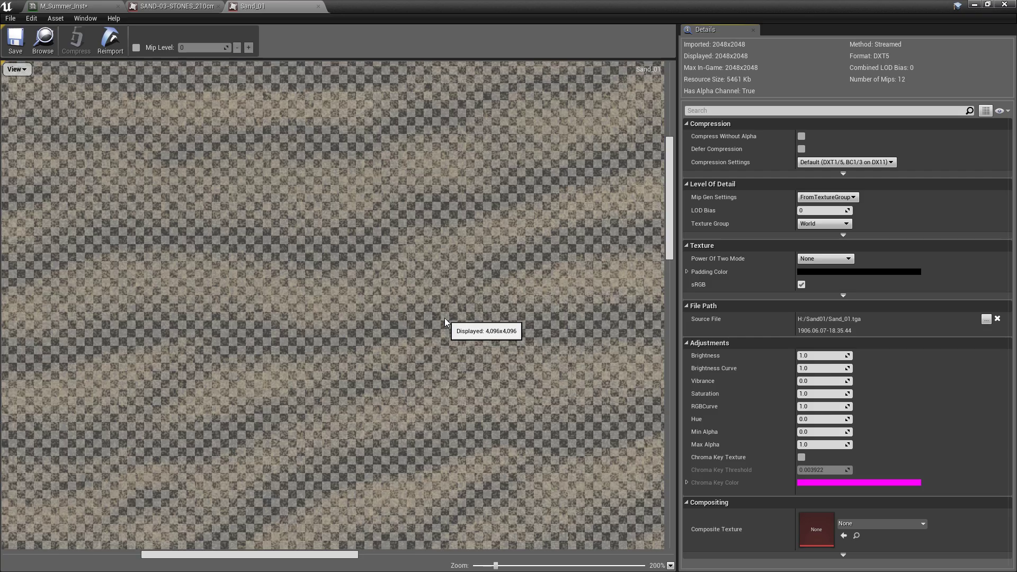
scroll(444, 321, up, 3)
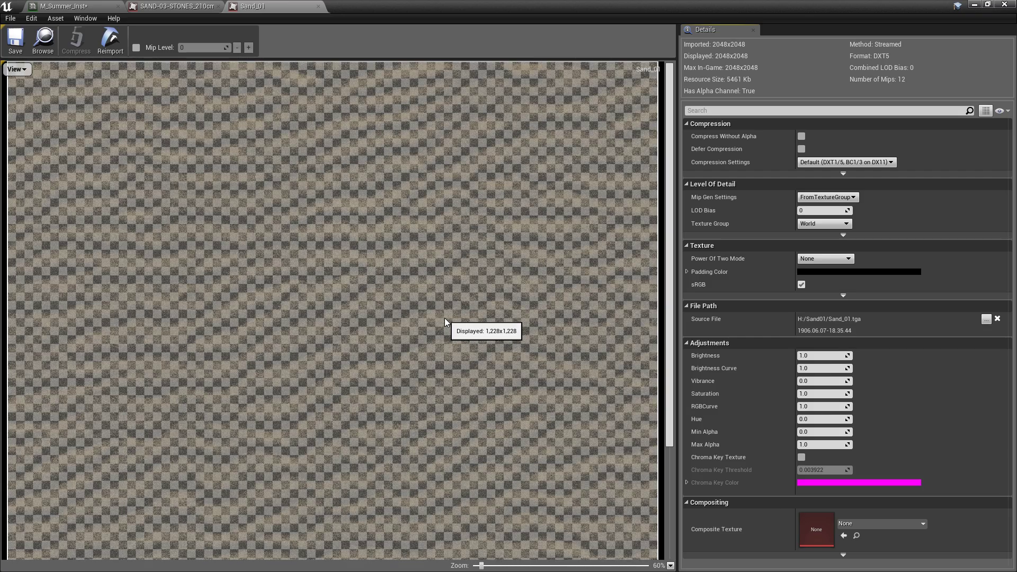
scroll(444, 321, down, 3)
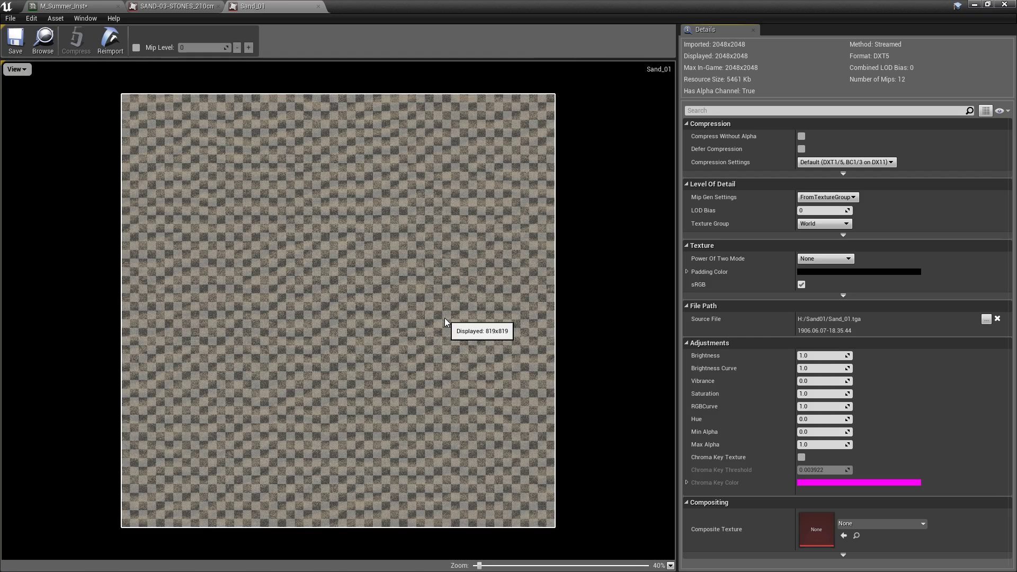
click(318, 5)
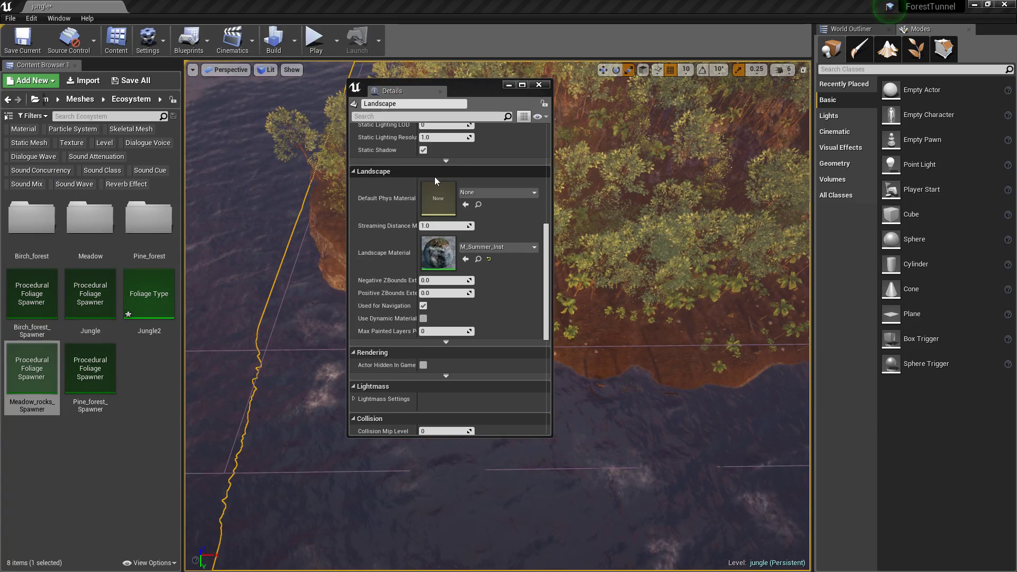
Step: Reopen M_Summer_Inst and assign Sand_01 as the Ground_a Diffuse texture and Sand_01_NRM as the Ground_a Normal texture
double_click(436, 262)
double_click(675, 25)
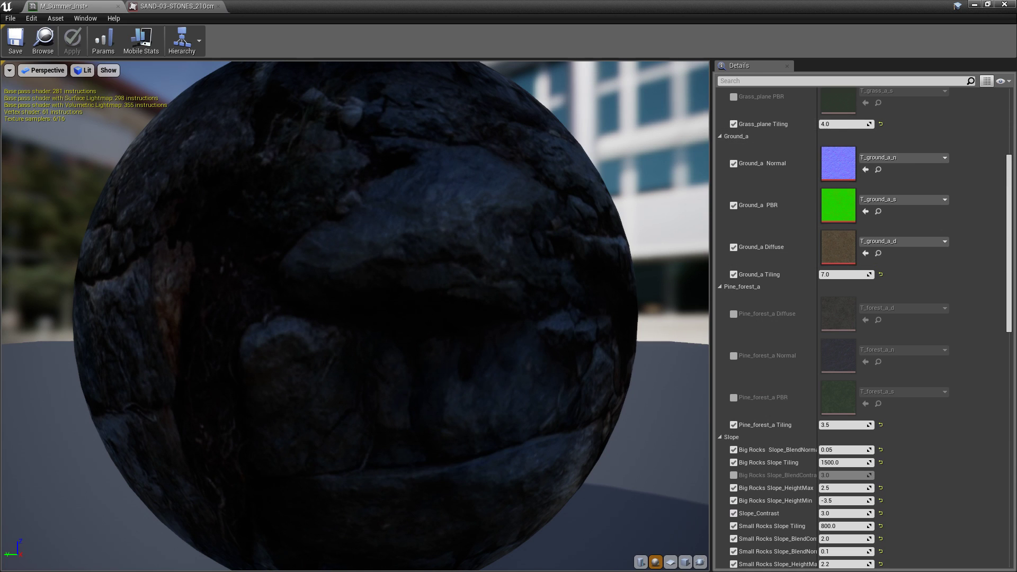
drag(1015, 254, 838, 246)
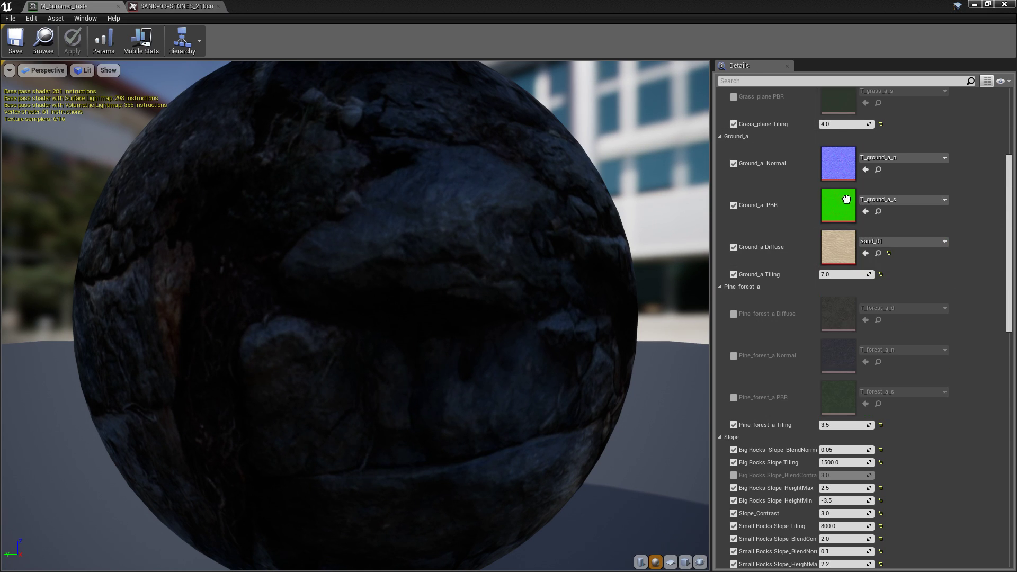
drag(846, 199, 843, 175)
Step: Examine the T_Sand_D texture at different magnifications to judge its surface detail
scroll(182, 297, down, 8)
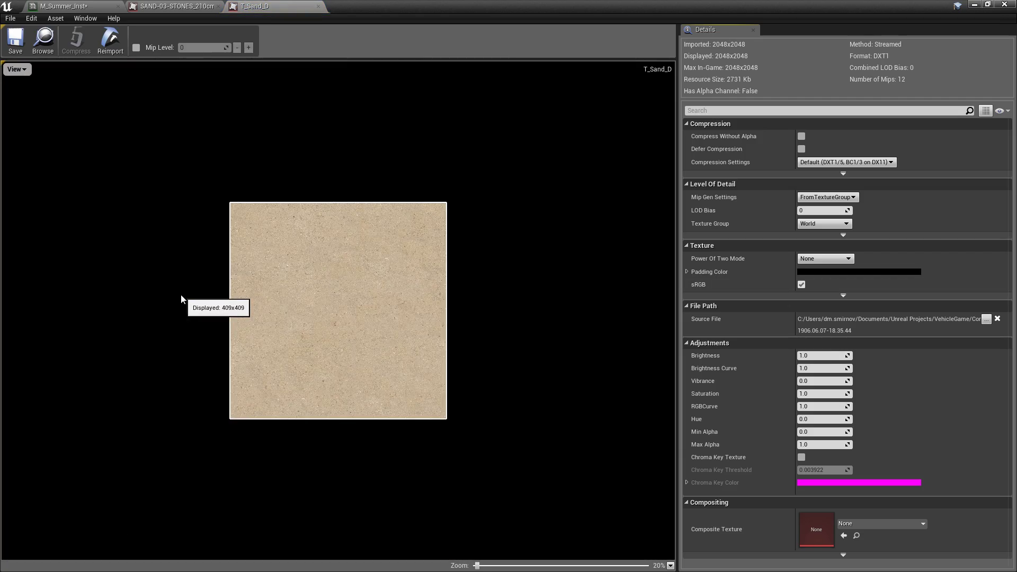
scroll(181, 295, up, 4)
scroll(181, 295, up, 8)
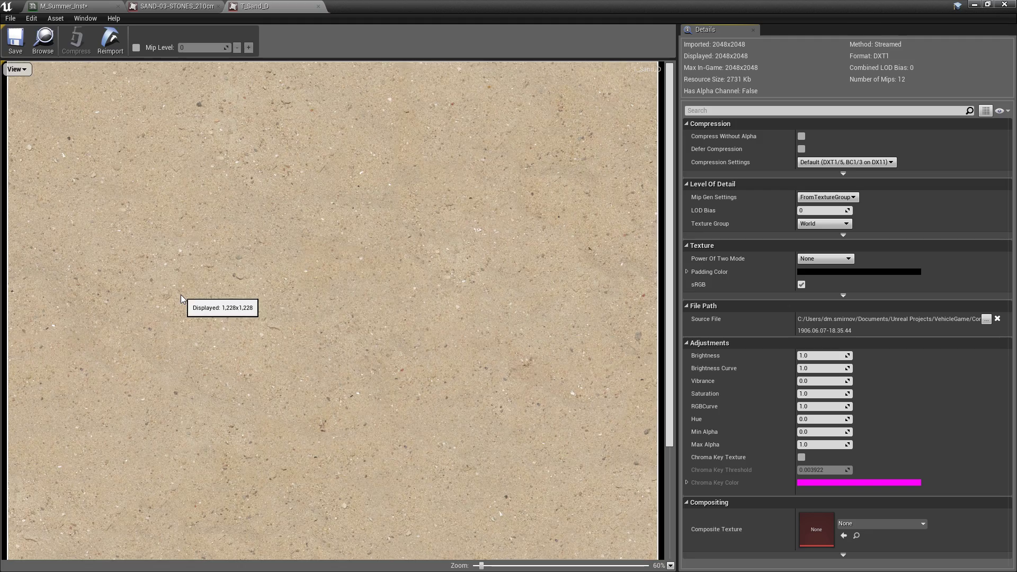
scroll(180, 294, down, 15)
scroll(395, 178, up, 8)
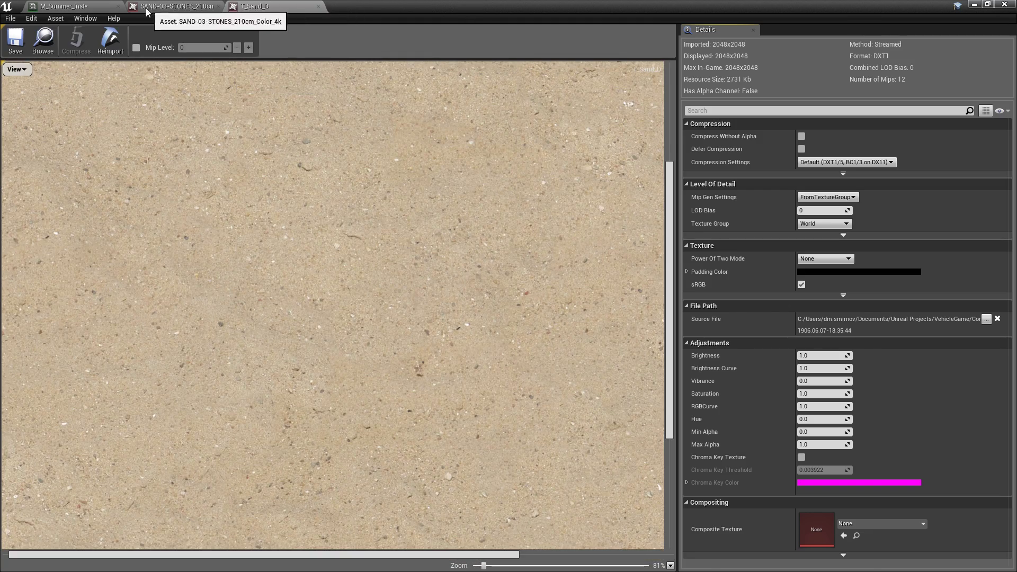
Step: Close the material instance and landscape details, and inspect the rippled sand on the island at close range
click(64, 5)
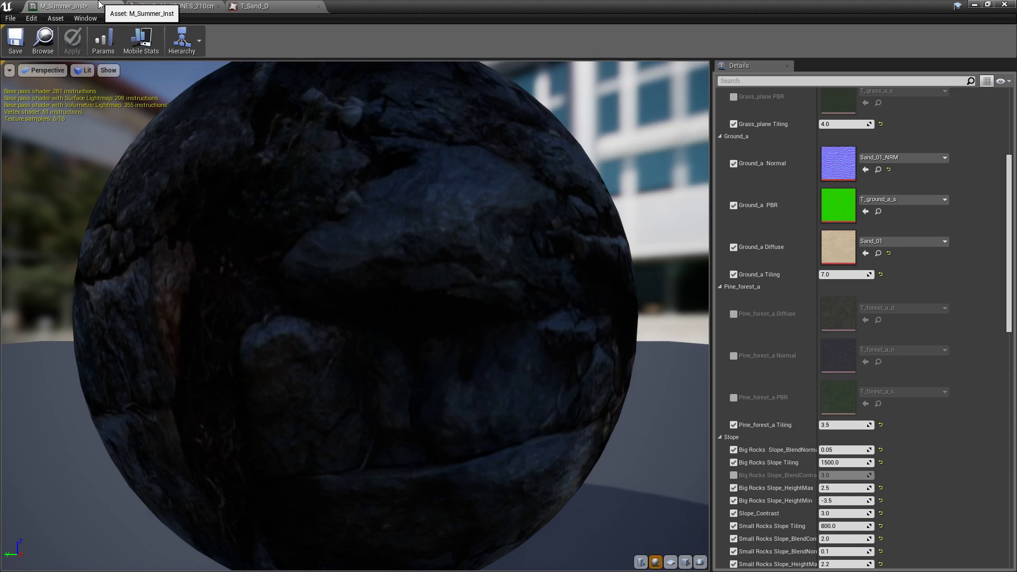
click(1005, 5)
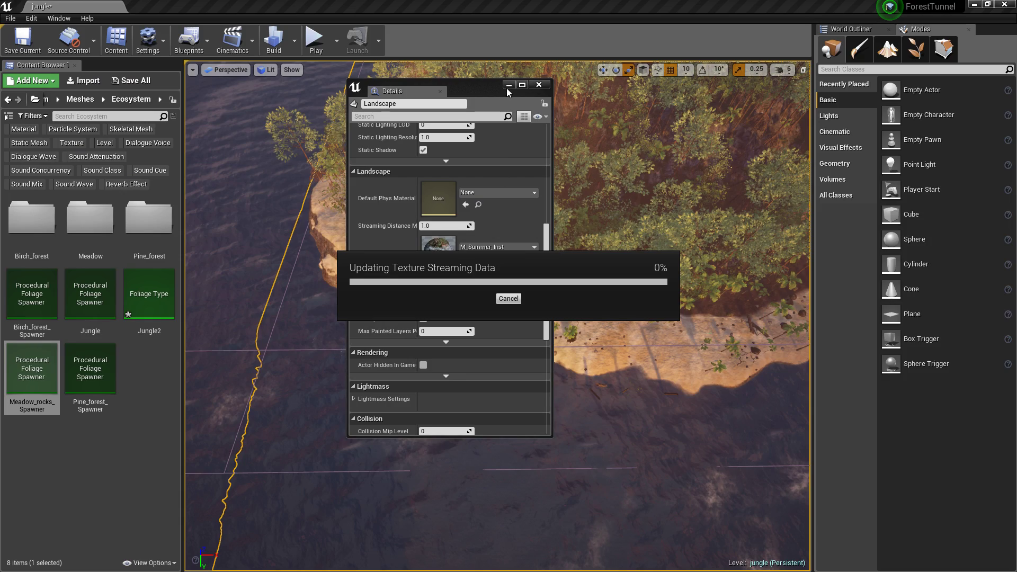
click(540, 86)
right_drag(547, 259, 382, 241)
key(w)
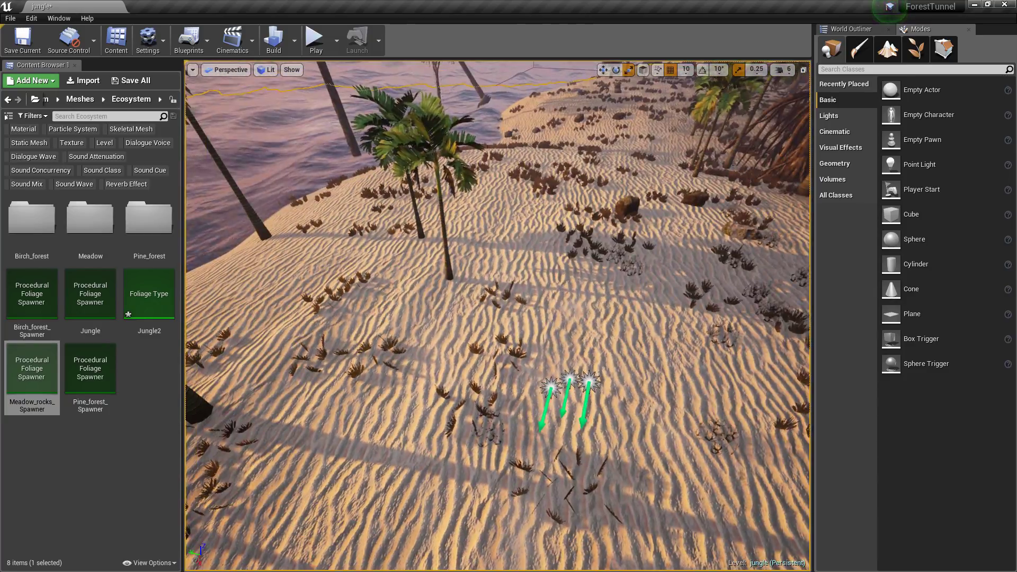
right_drag(569, 94, 571, 105)
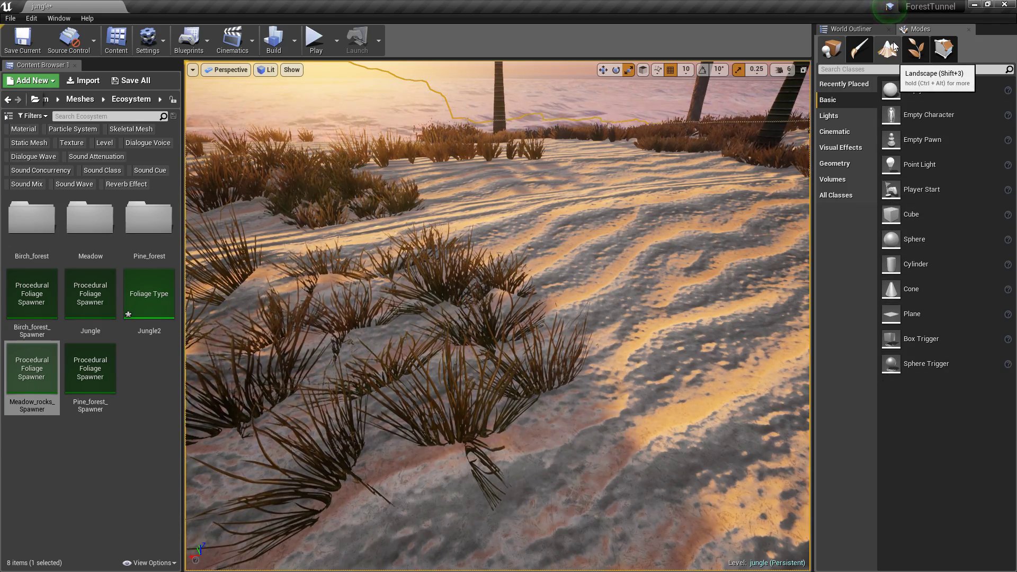
Step: Reopen the landscape's details and its M_Summer_Inst material instance at the Ground_a parameters
click(70, 19)
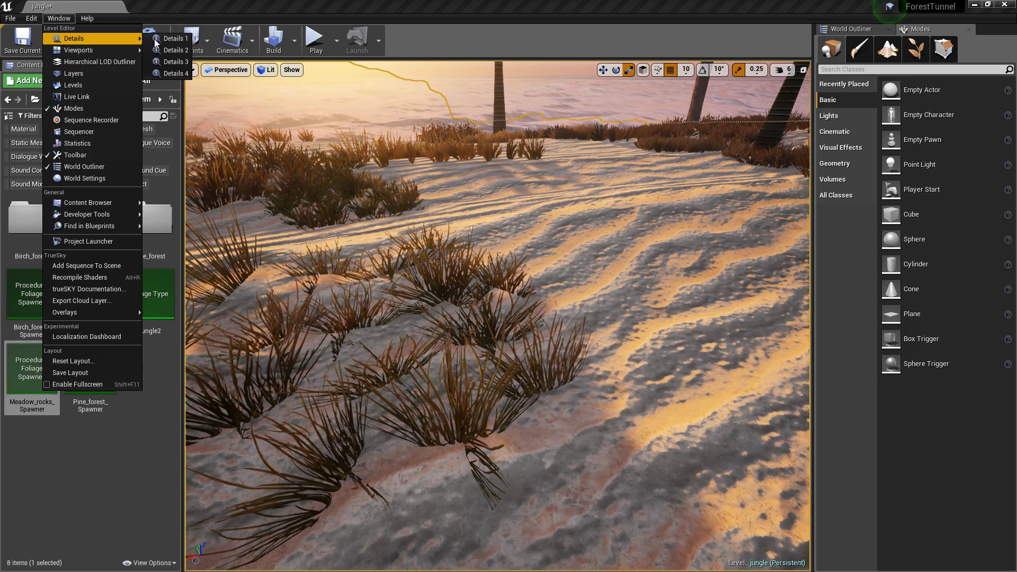
click(156, 41)
scroll(450, 316, down, 10)
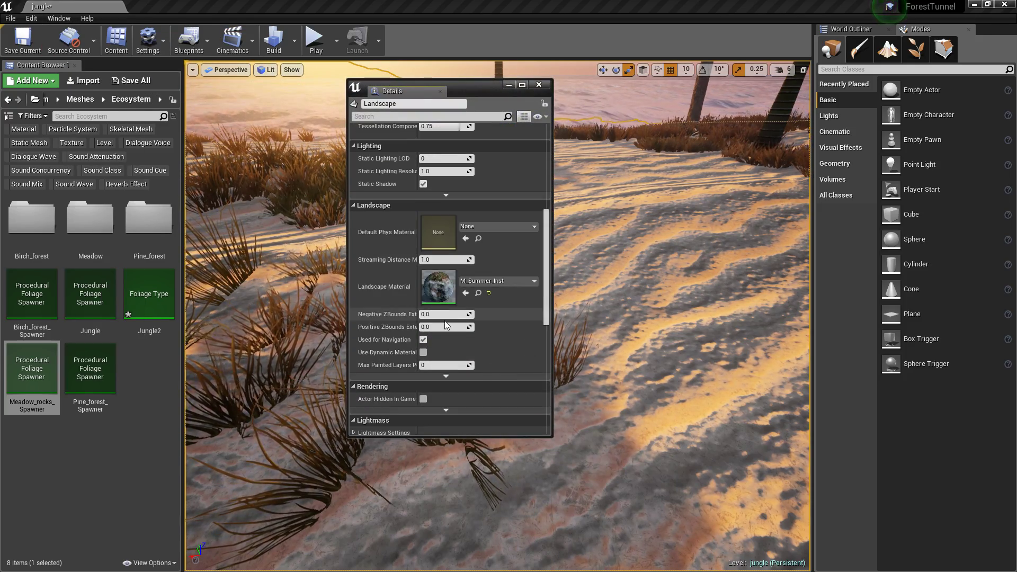
double_click(438, 298)
scroll(859, 417, down, 2)
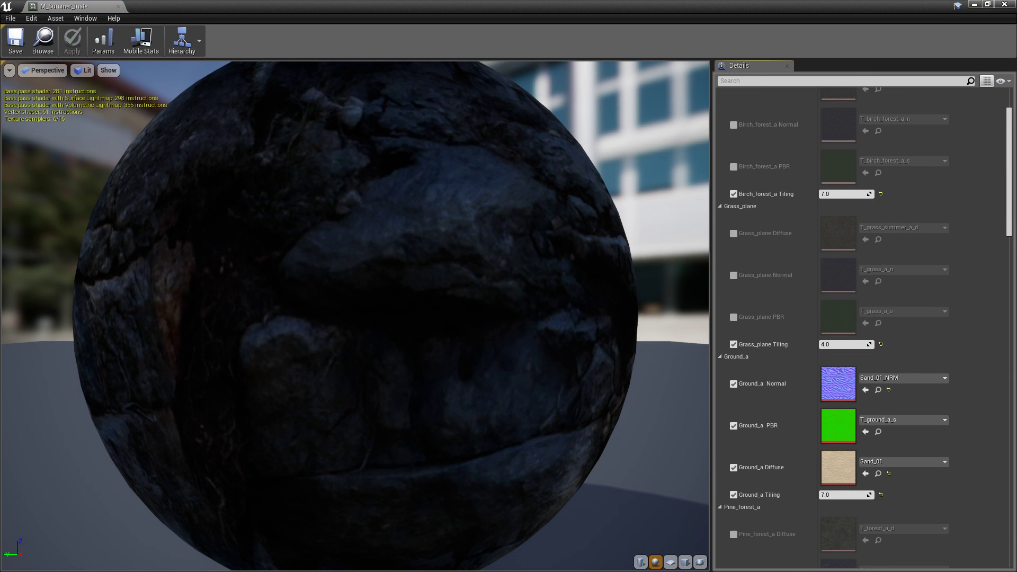
Step: Assign T_Sand_D as the Ground_a Diffuse texture and T_Sand_N as the Ground_a Normal texture, checking the ground in the level
drag(1016, 403, 839, 479)
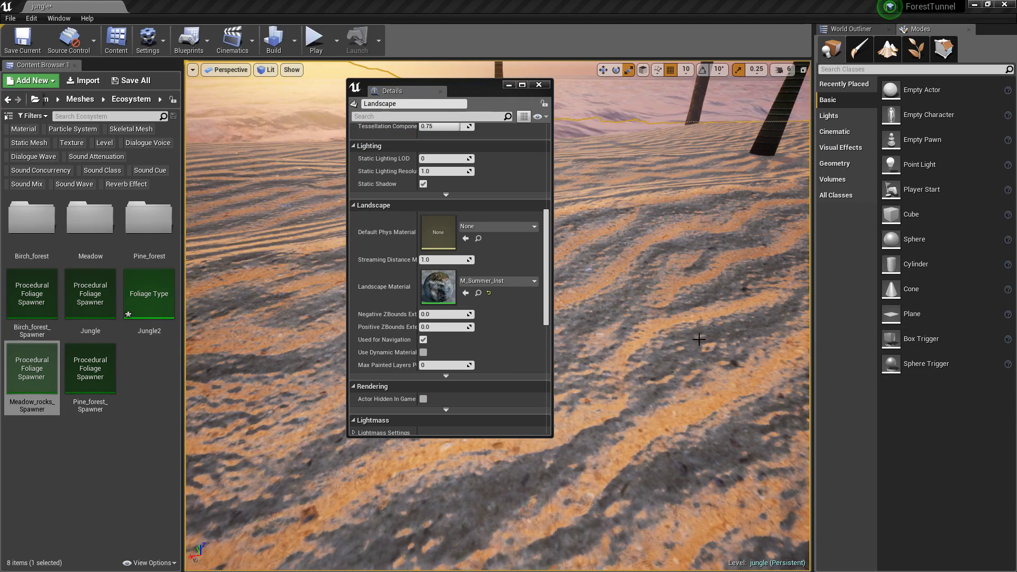
right_drag(498, 318, 815, 311)
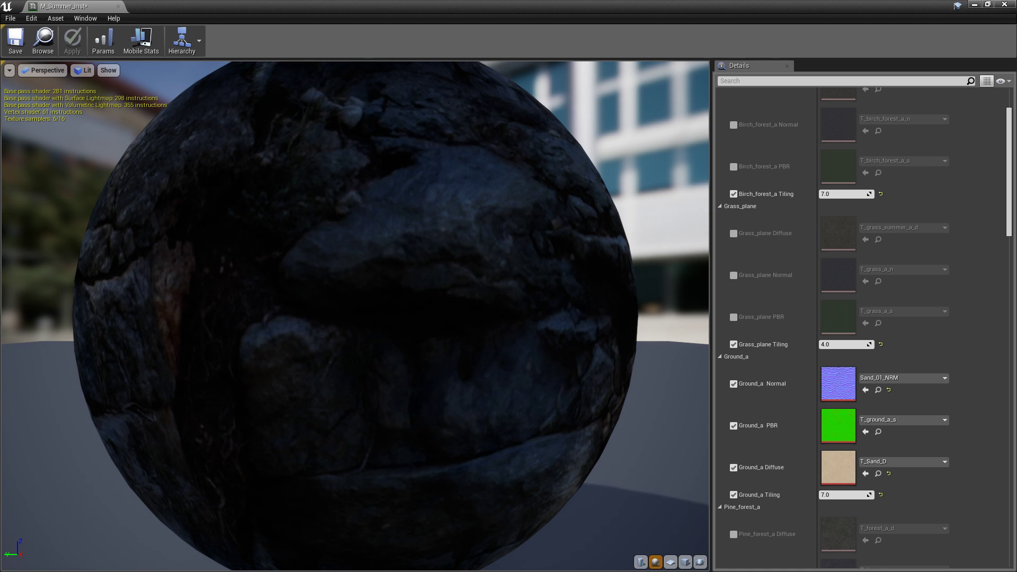
drag(911, 429, 845, 392)
drag(568, 7, 715, 565)
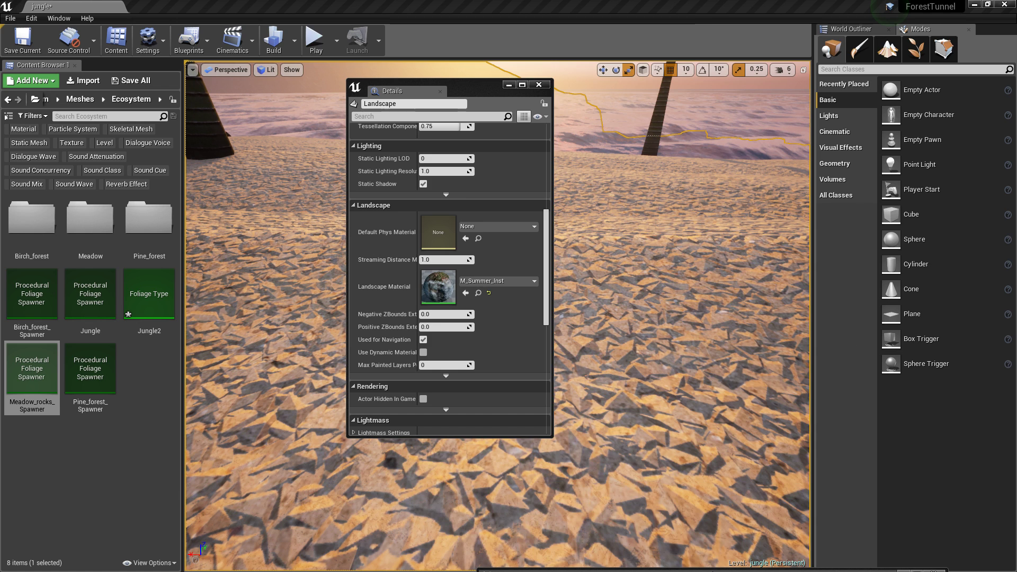
drag(714, 571, 502, 2)
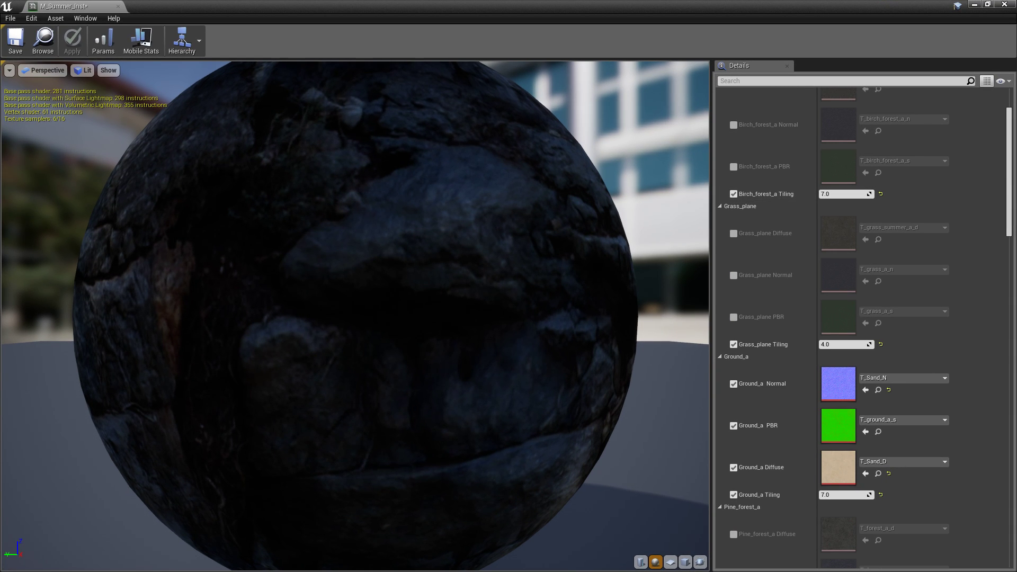
Step: Set the Ground_a Diffuse texture to T_Sand_01_A, replace the Ground_a Normal texture, check the sand in the level, and close the material instance
drag(772, 450, 830, 462)
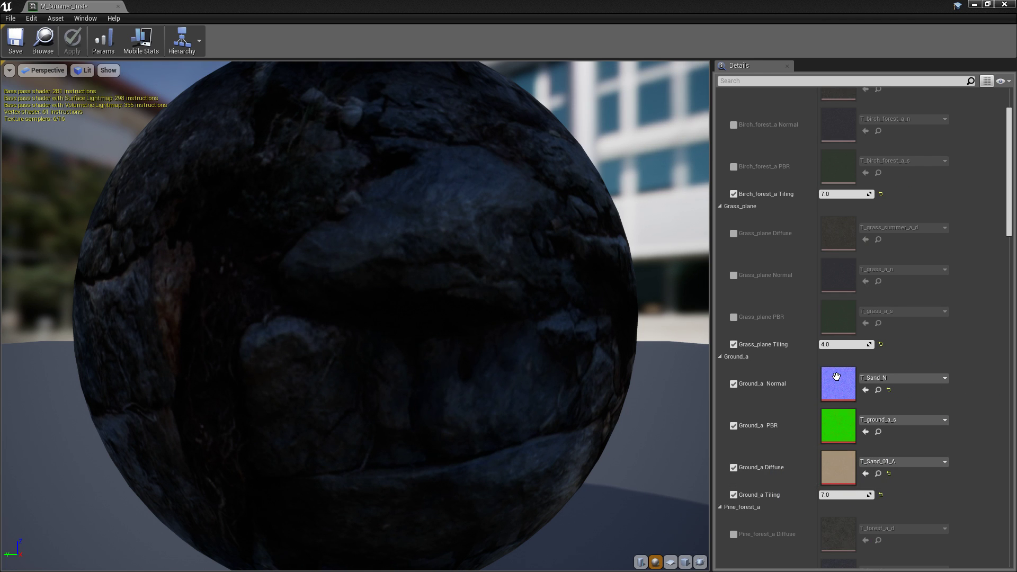
drag(836, 377, 840, 382)
drag(510, 5, 538, 490)
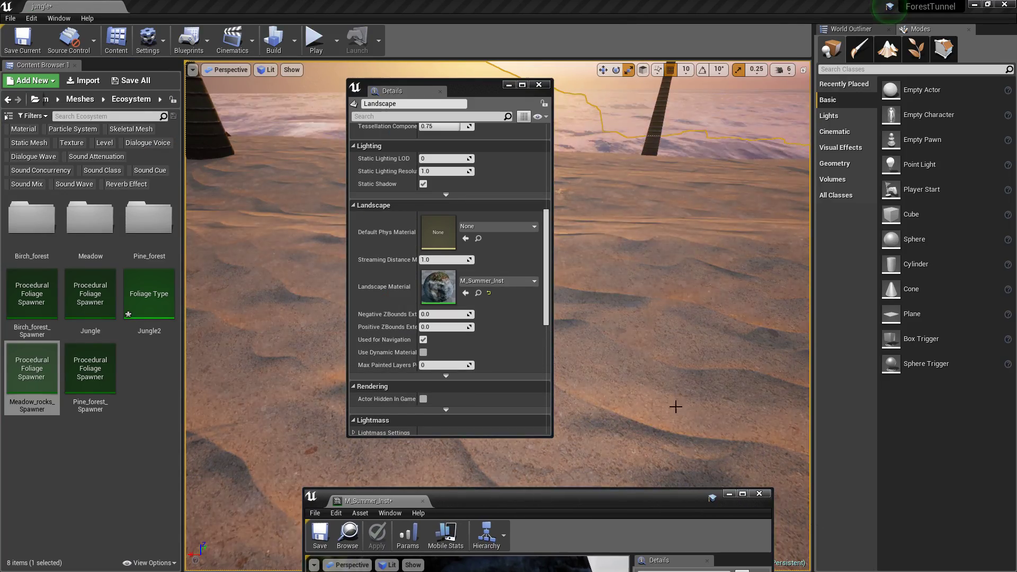
right_drag(674, 409, 382, 374)
mouse_move(673, 387)
right_down()
mouse_move(588, 389)
mouse_move(832, 379)
mouse_move(684, 389)
mouse_move(741, 387)
mouse_move(671, 386)
mouse_move(670, 366)
mouse_move(690, 385)
right_up()
key(s)
click(759, 494)
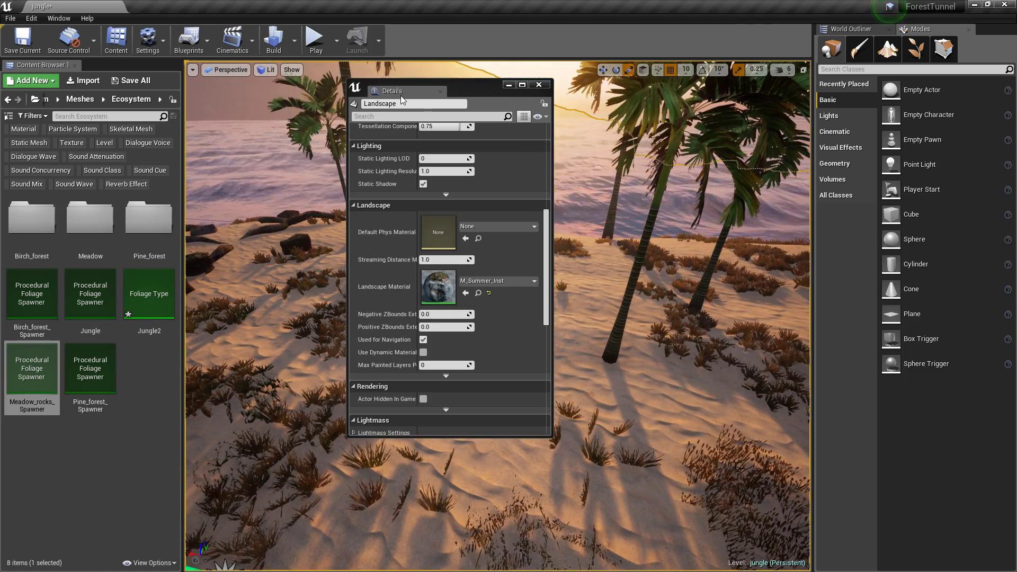
Step: Dock the landscape's Details beside Modes and look over the shoreline and the trees standing in the water
drag(400, 95, 966, 32)
right_drag(668, 265, 546, 259)
right_drag(468, 291, 657, 298)
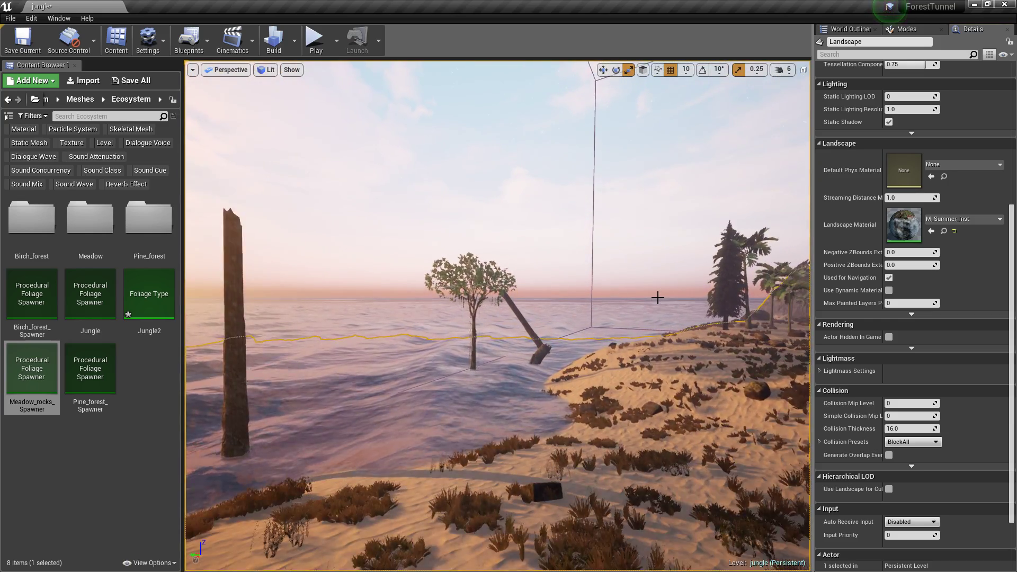
right_drag(658, 300, 656, 329)
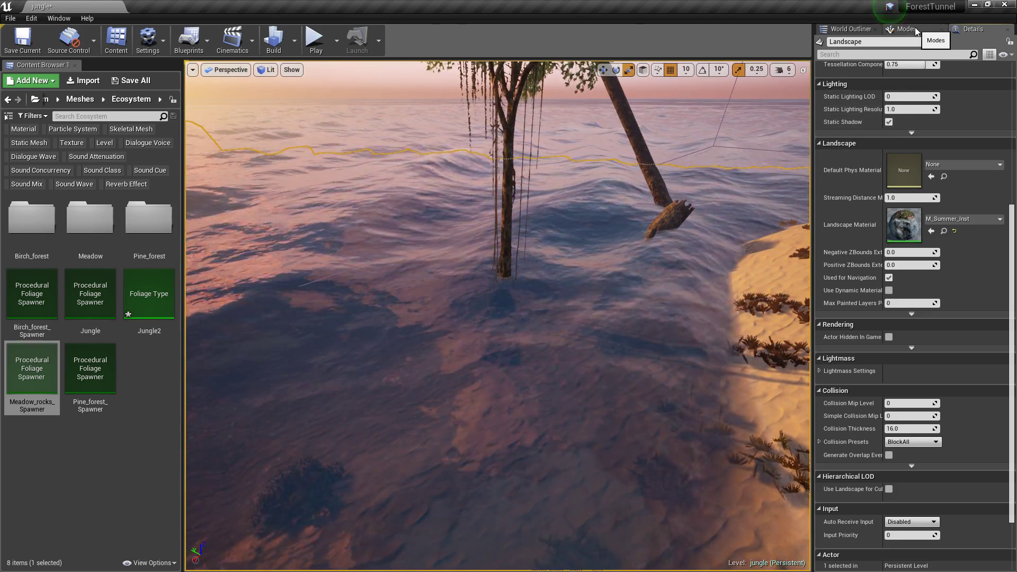
Step: Switch to Foliage mode's Lasso Select and enable every foliage type from the first fern to the last rock, leaving out the empty type
click(914, 27)
click(918, 57)
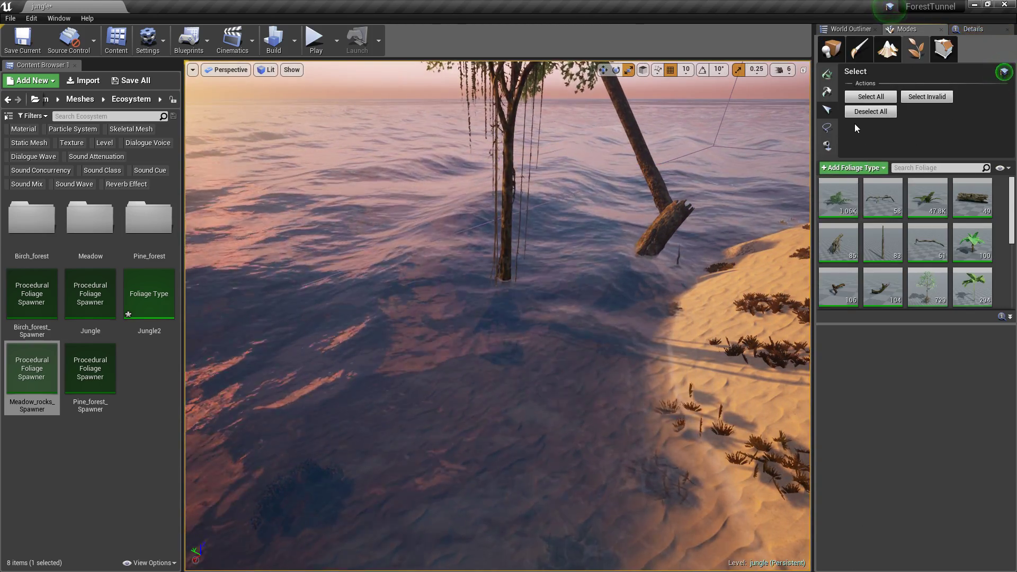
click(828, 78)
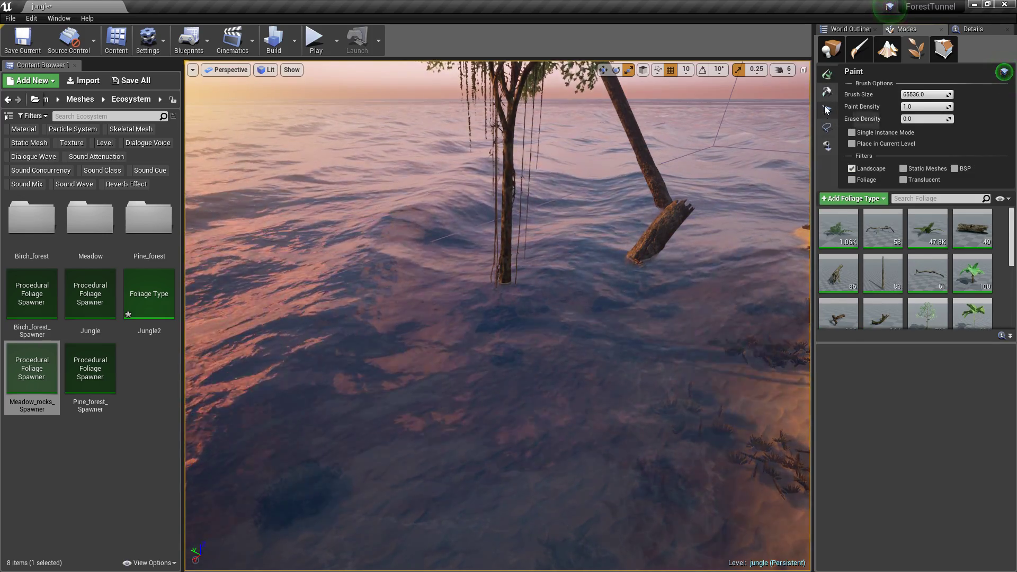
click(827, 128)
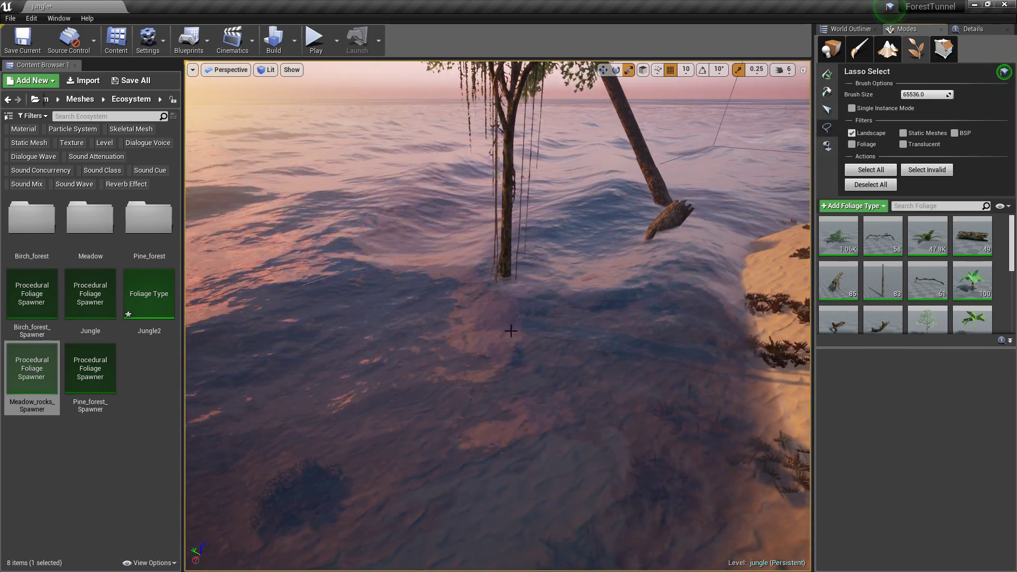
click(828, 237)
scroll(901, 297, down, 5)
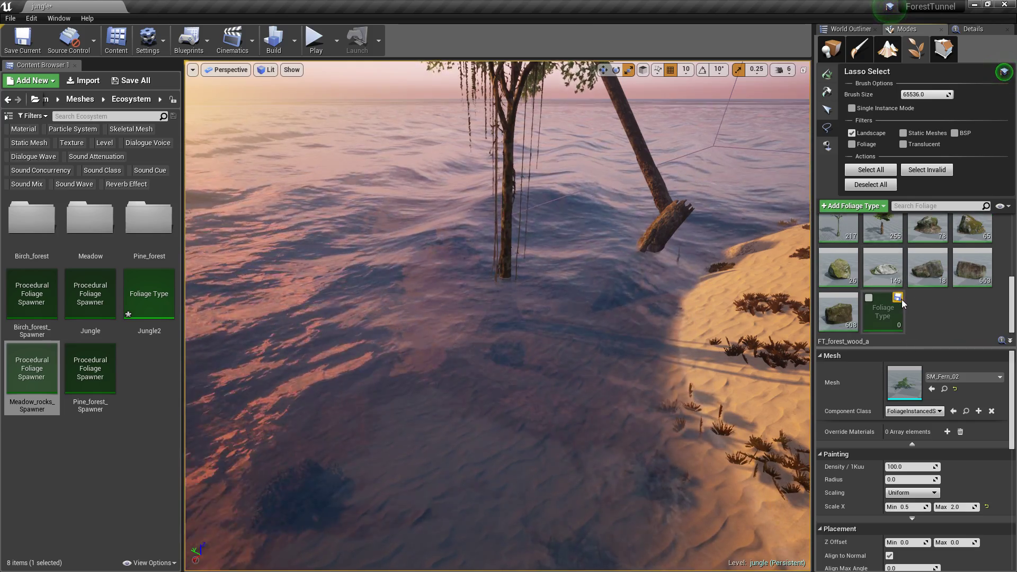
shift+click(830, 306)
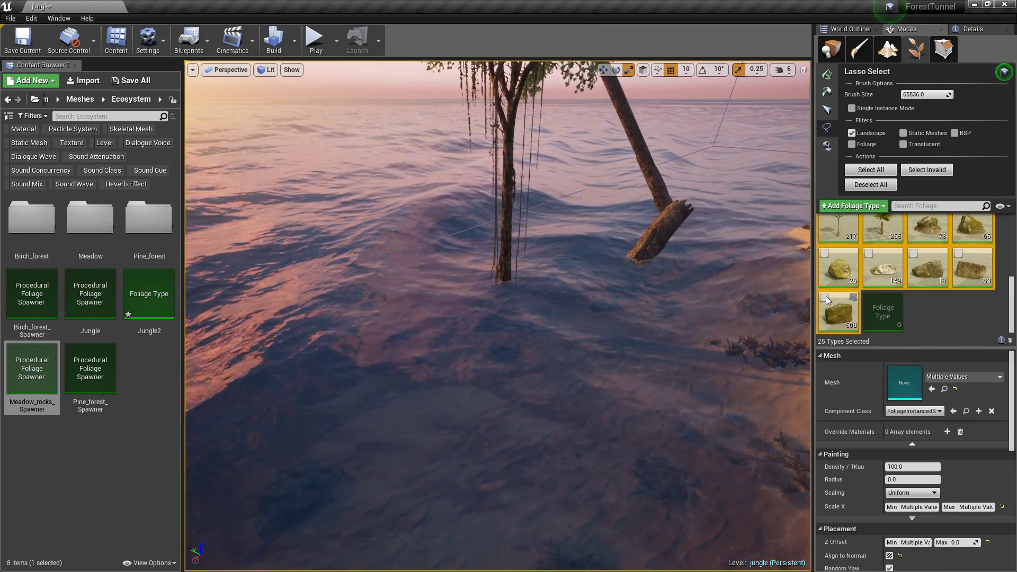
click(824, 298)
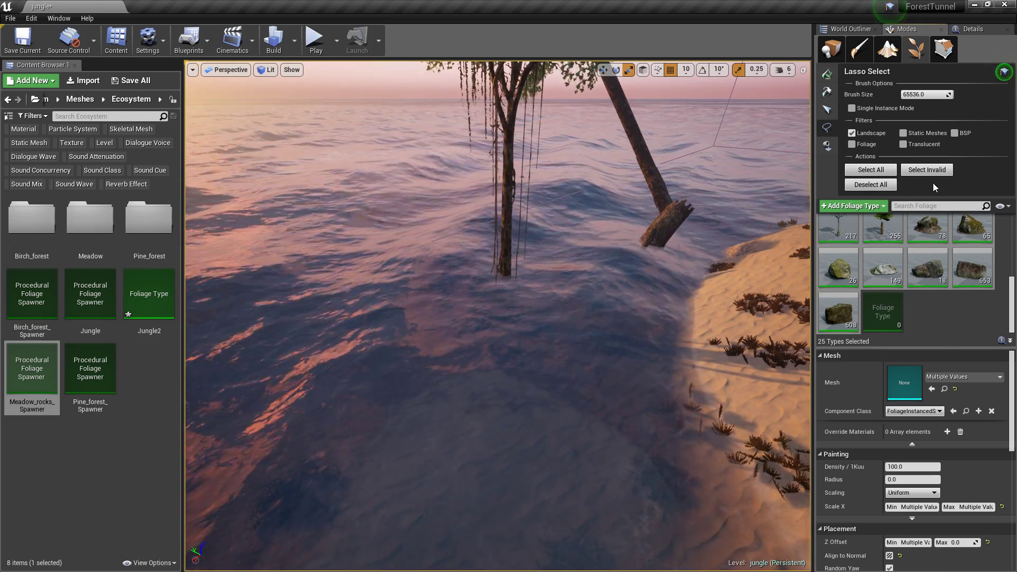
scroll(956, 327, up, 5)
scroll(956, 326, down, 5)
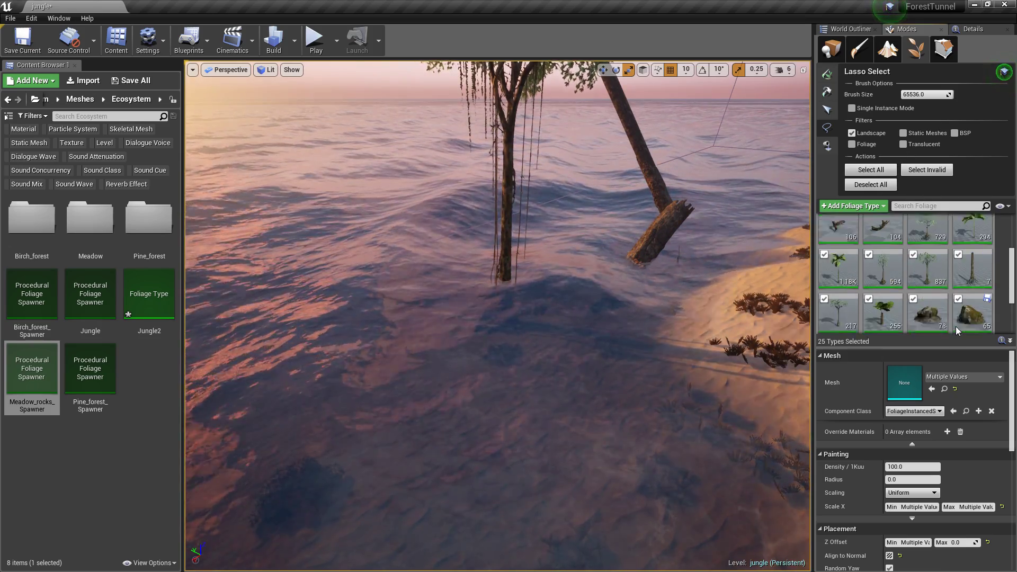
Step: Delete the leaning trunk and the vine-hung tree standing in the water using the foliage Select tool, and look over the beach
click(826, 76)
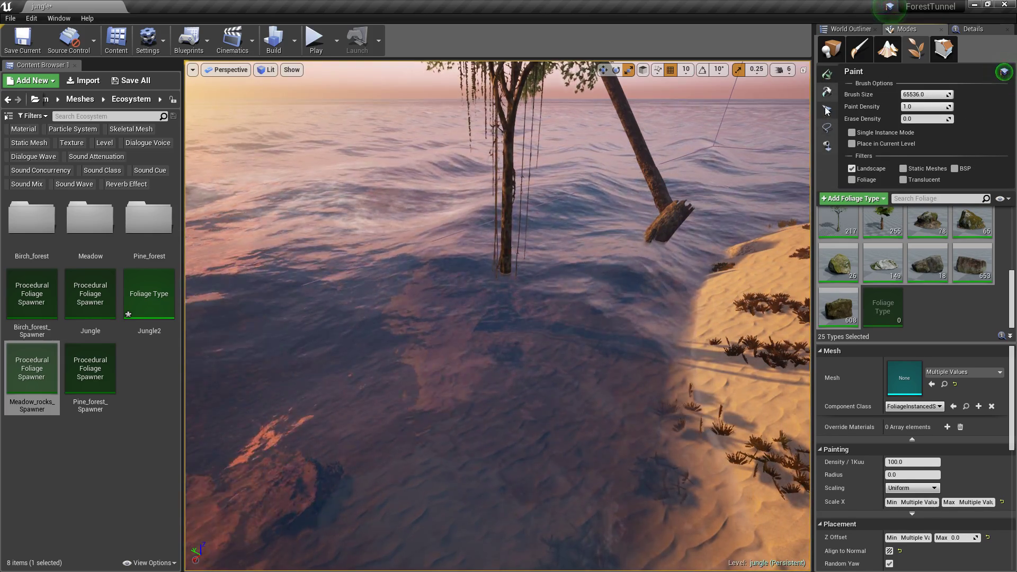
click(827, 110)
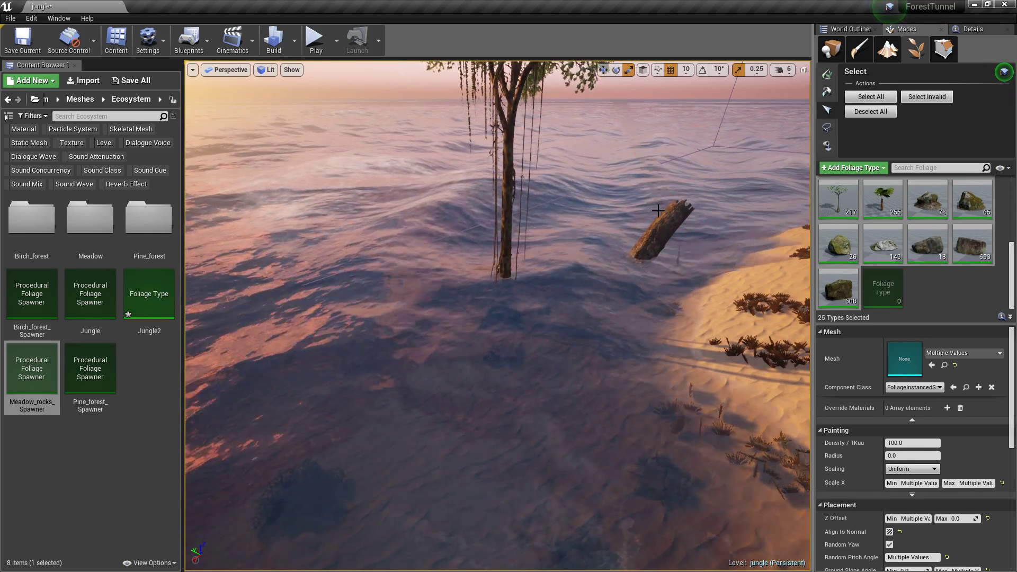
click(510, 233)
key(Delete)
right_drag(511, 234, 402, 188)
right_drag(582, 241, 689, 242)
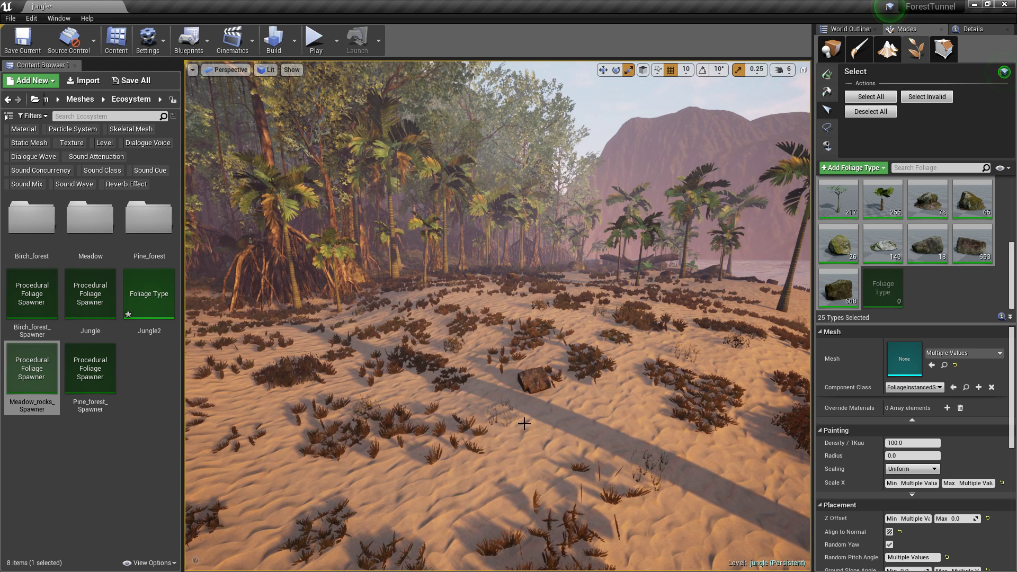
Step: Switch to Place mode, start a game preview on the sandy beach, run the character past the grass and palms, and stop playing
click(828, 57)
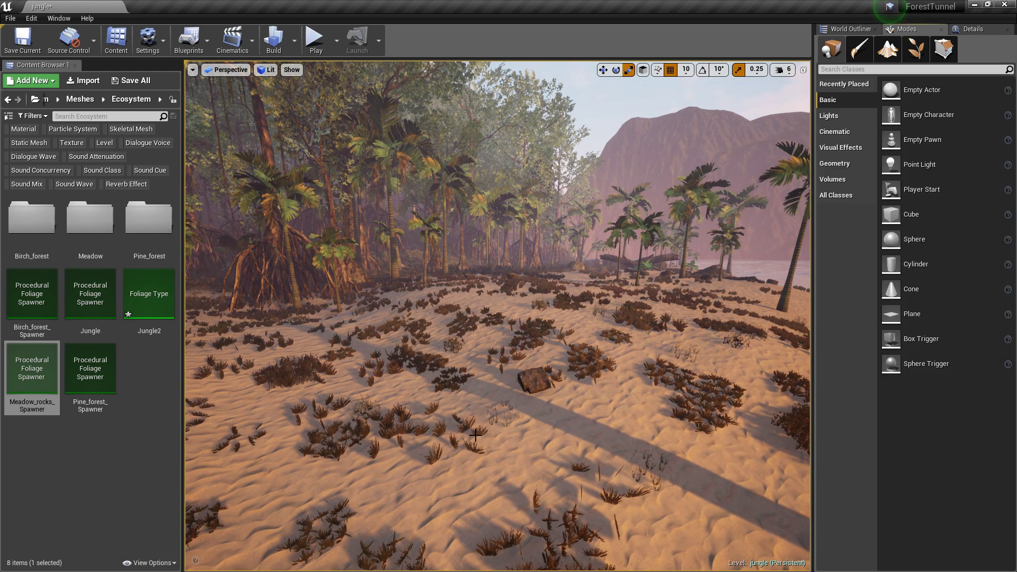
right_click(517, 433)
click(567, 407)
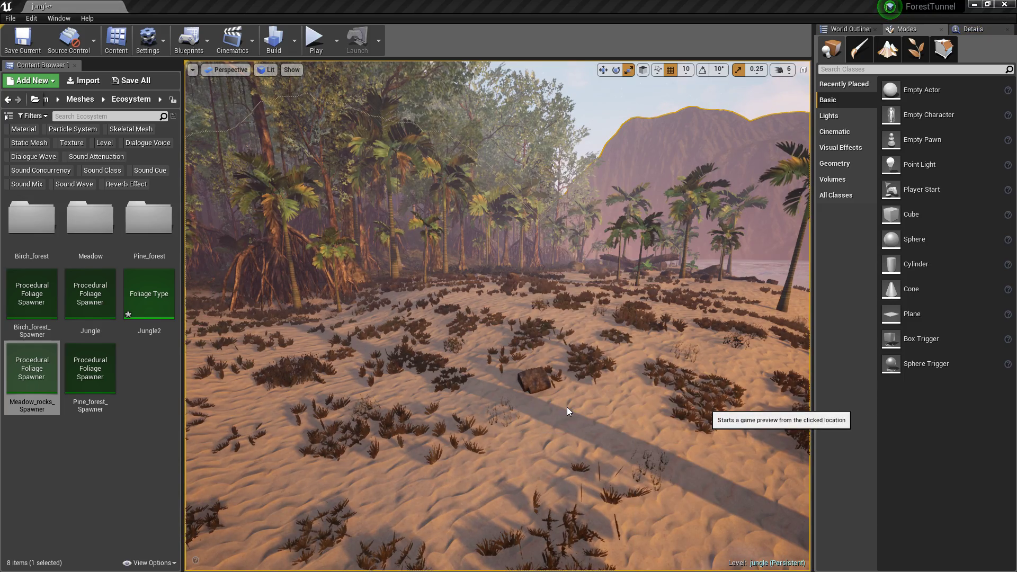
click(567, 407)
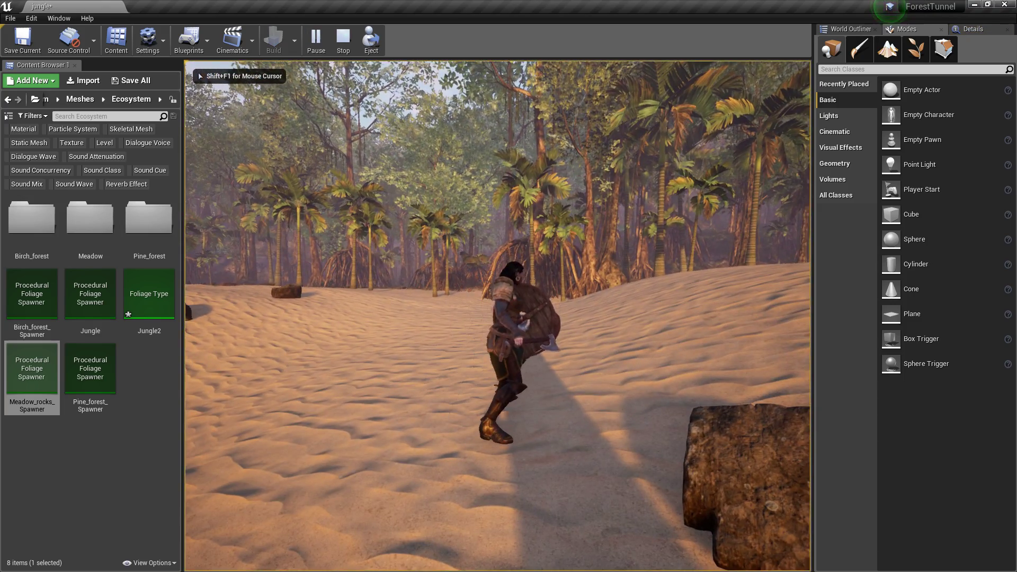
key(w)
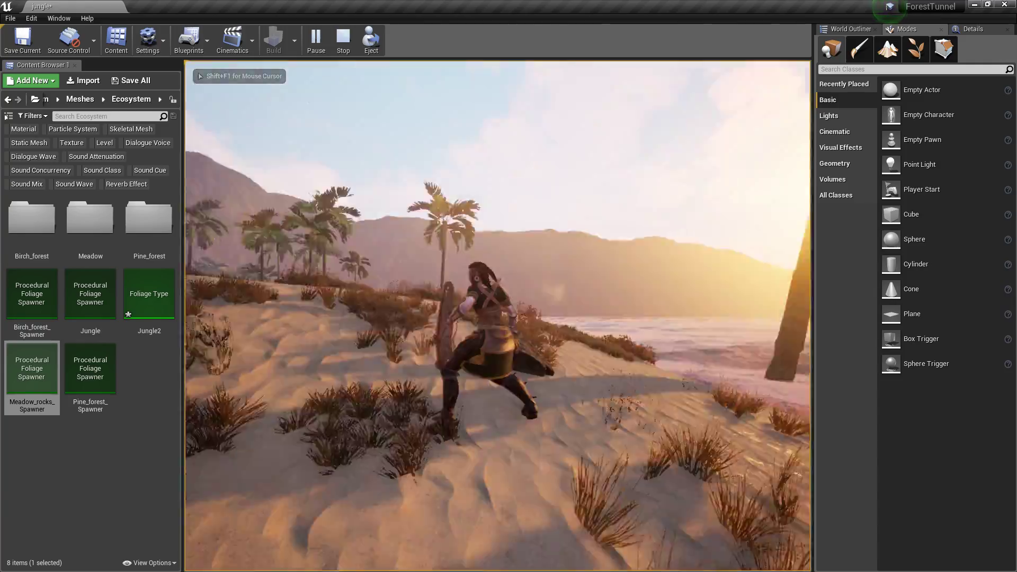
key(w)
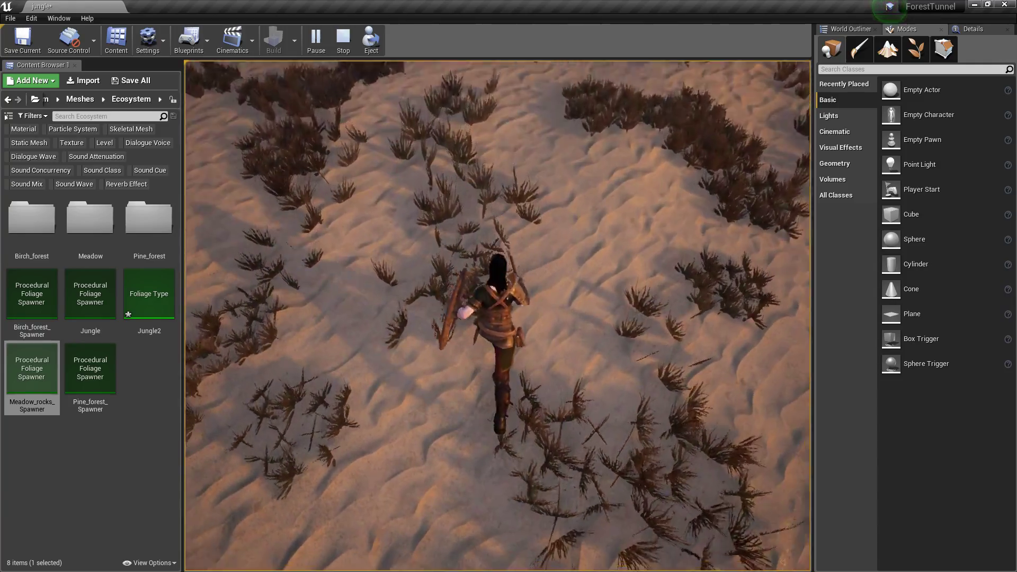
key(w)
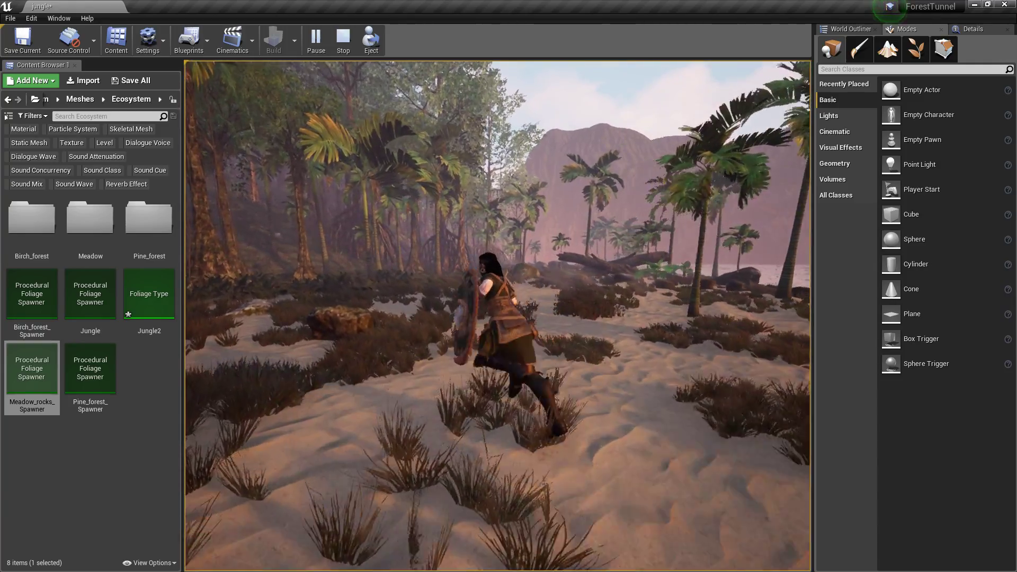
key(w)
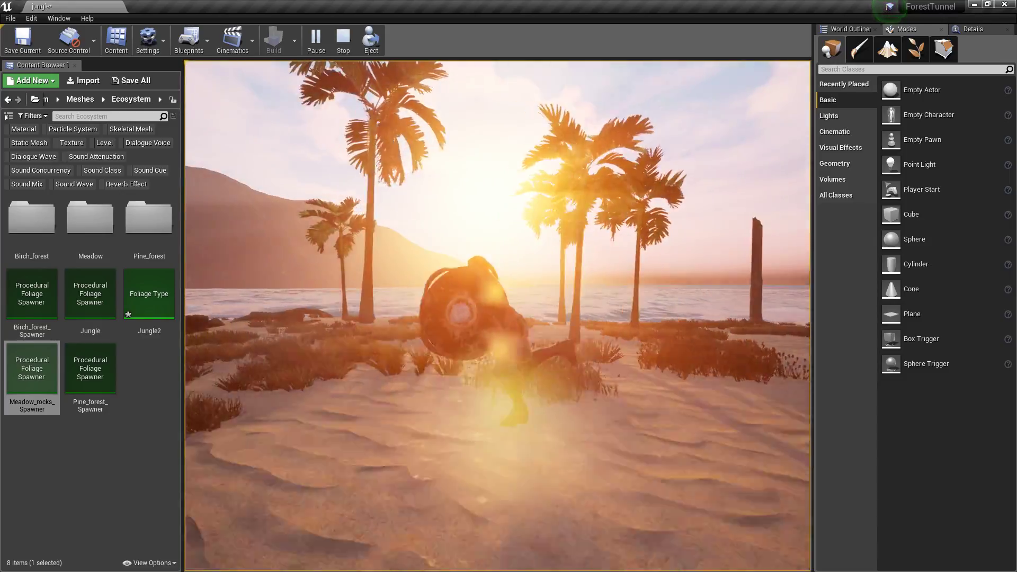
key(w)
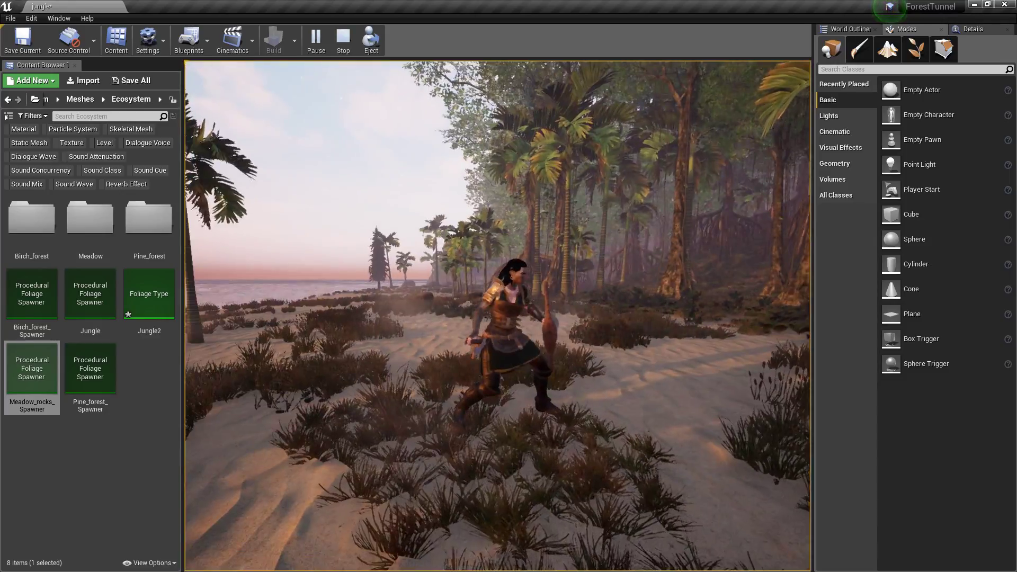
key(w)
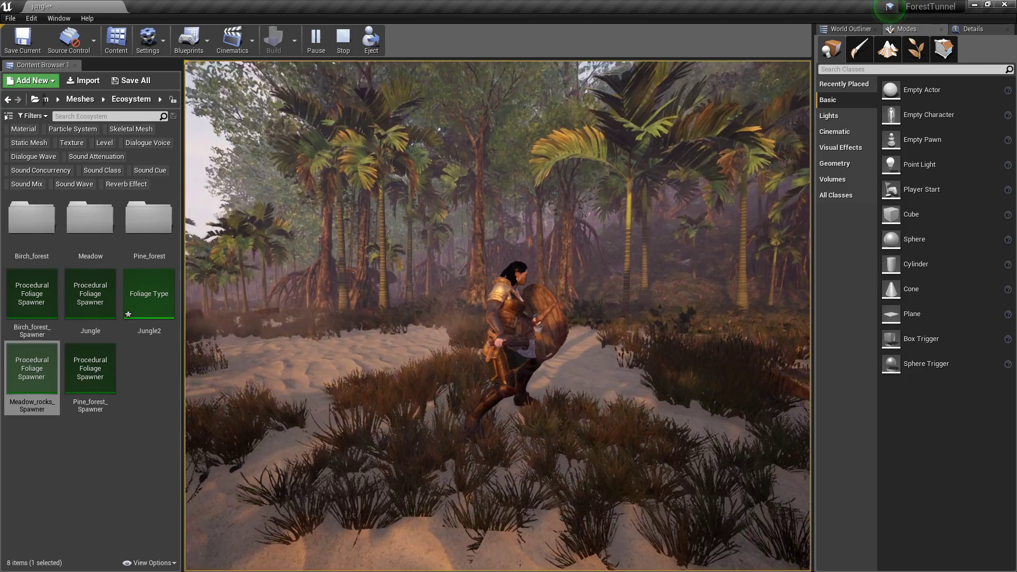
key(w)
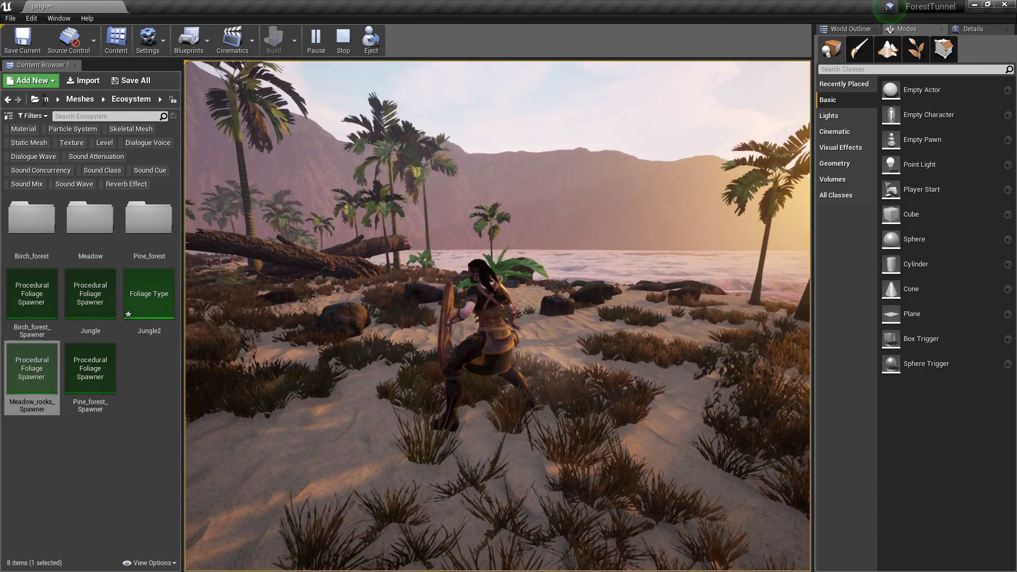
key(Escape)
click(162, 44)
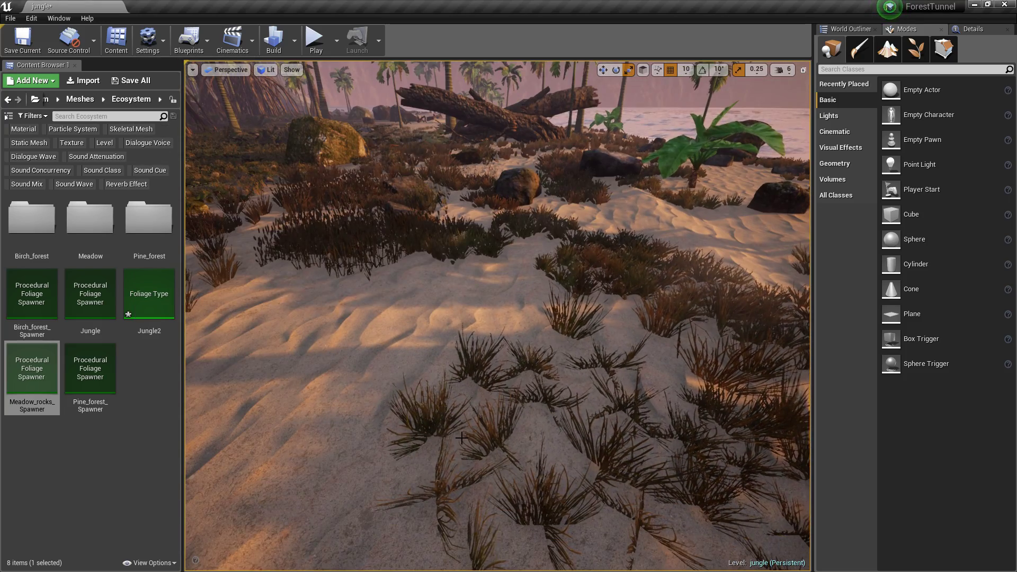
Step: Play from the grassy sand near the fallen trunks, explore the fern-covered jungle floor, and end the preview
right_click(391, 211)
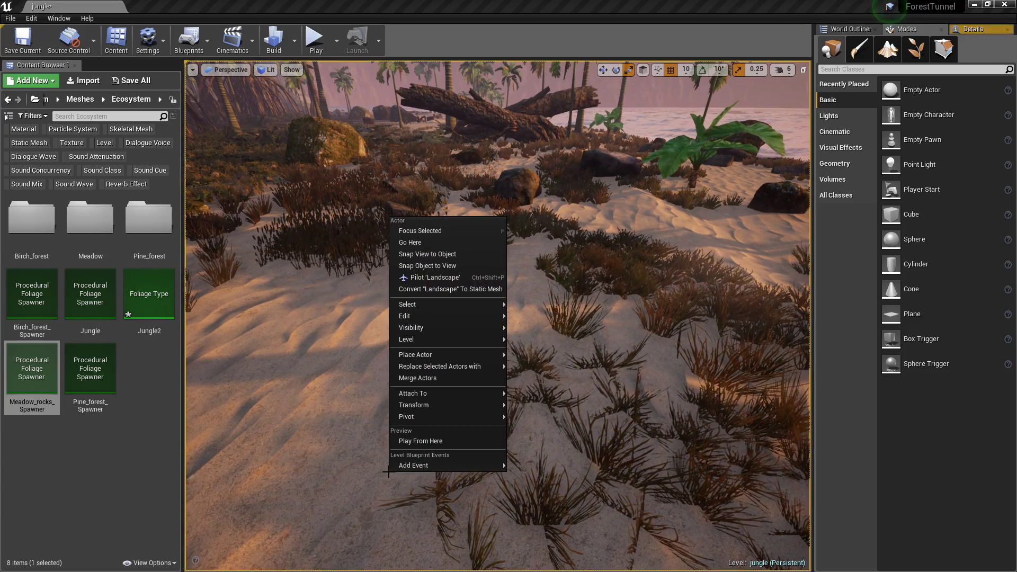
click(424, 447)
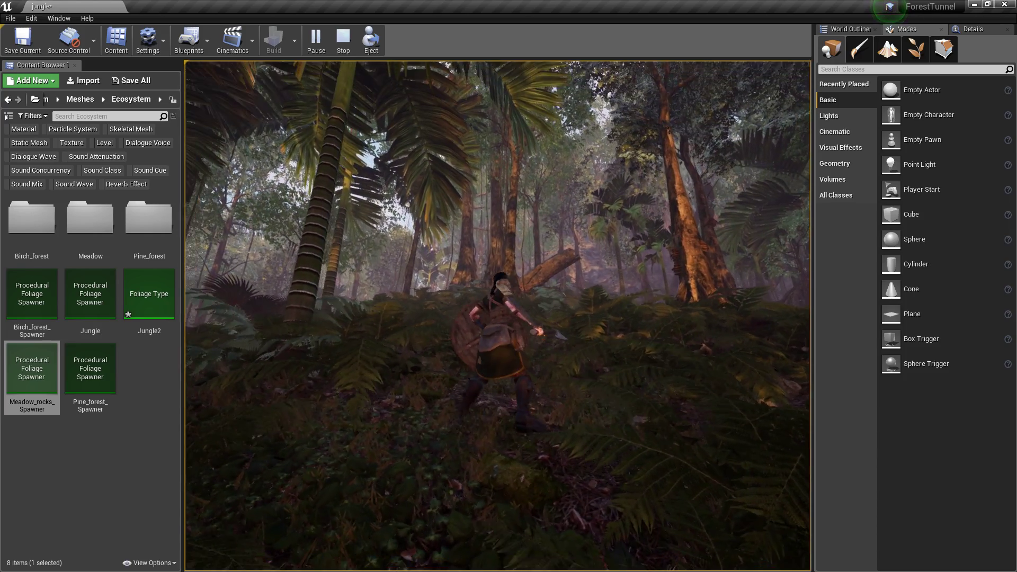
key(Escape)
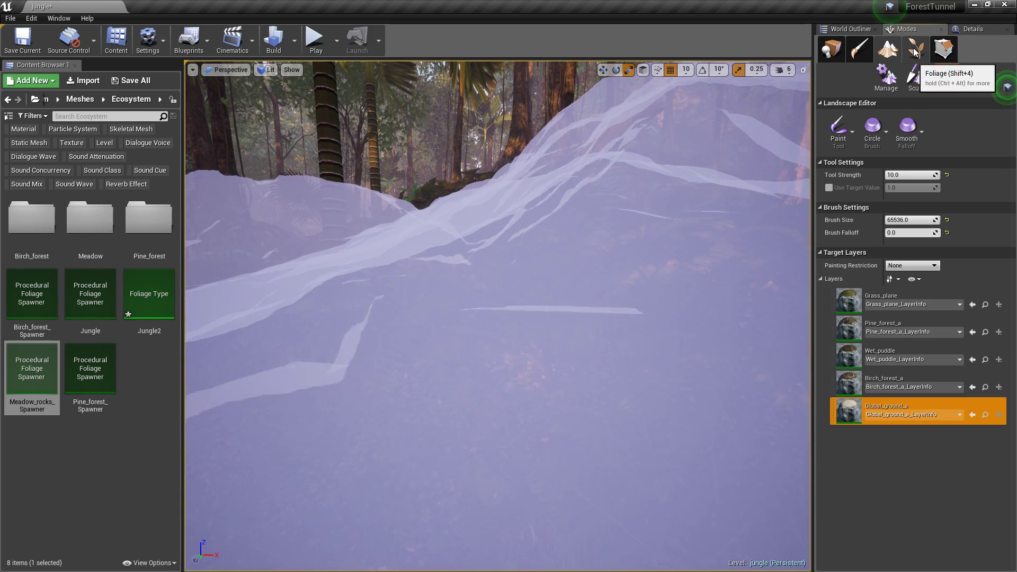
Step: In Foliage mode, set the Collision Presets of the first and third foliage types, both ferns, to NoCollision
click(915, 48)
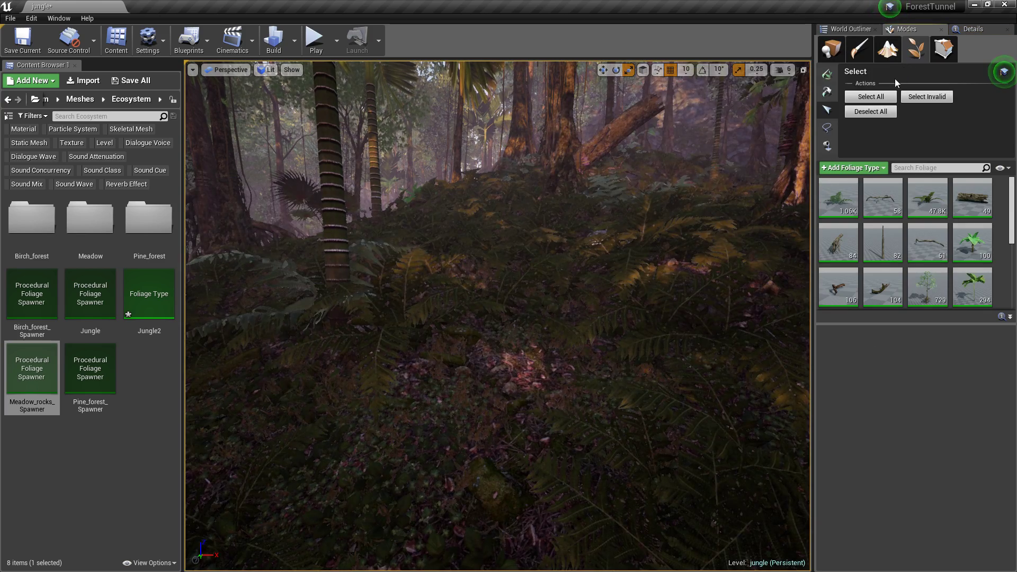
click(824, 193)
ctrl+click(927, 196)
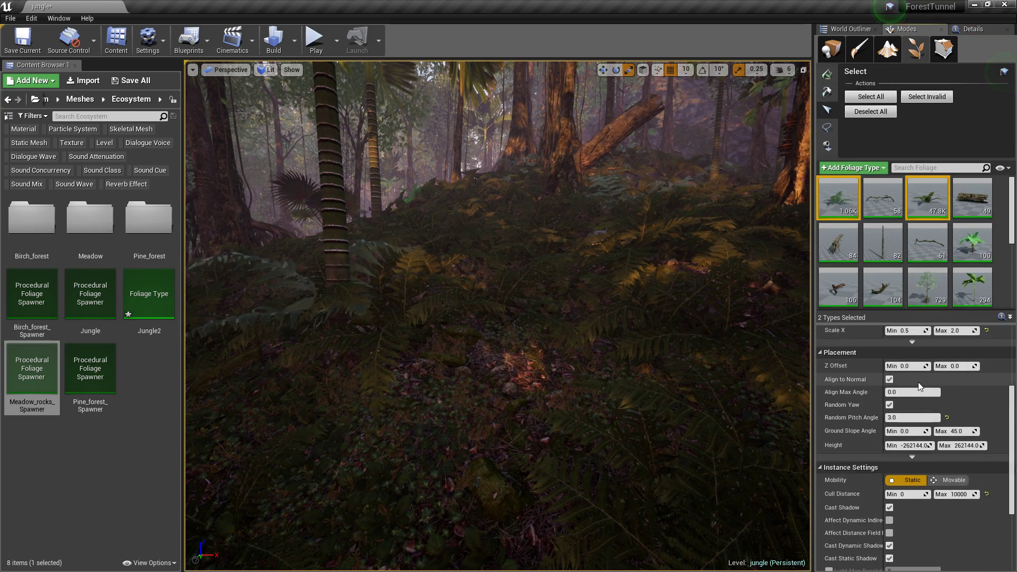
scroll(919, 384, down, 5)
click(925, 448)
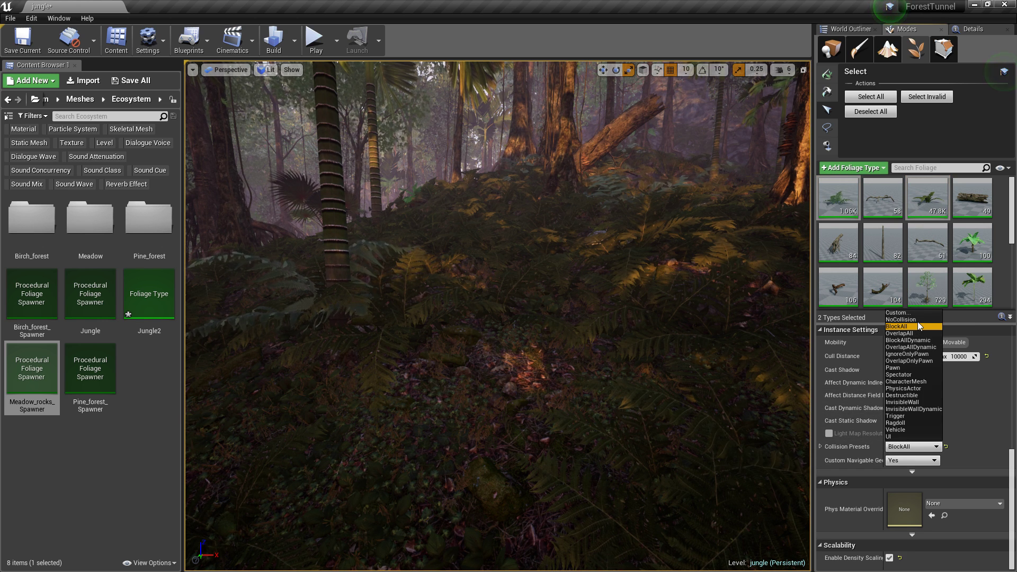
click(901, 320)
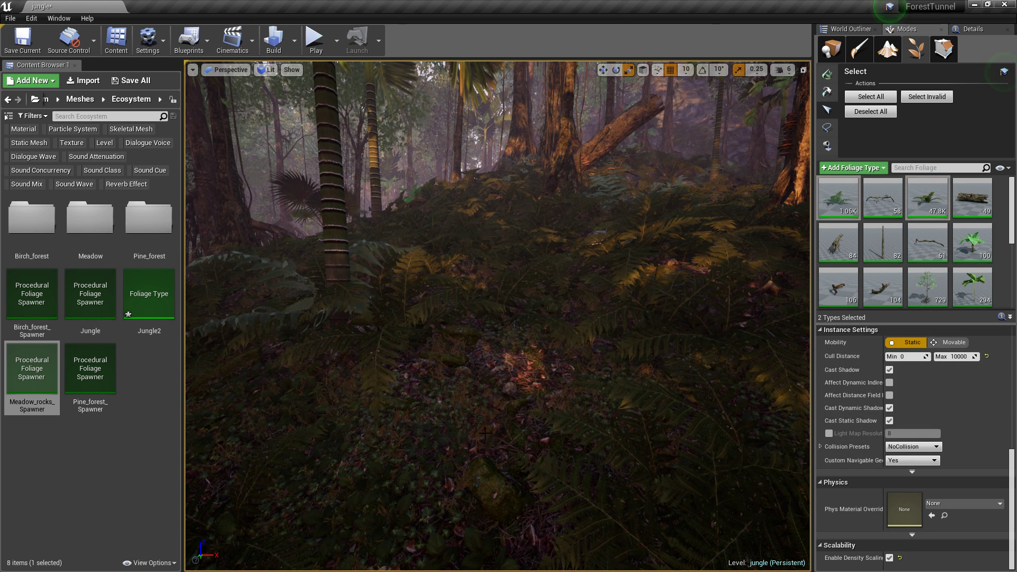
Step: Return to Place mode, playtest running through the jungle ferns, end the preview, and view the level in a full-screen viewport
click(829, 50)
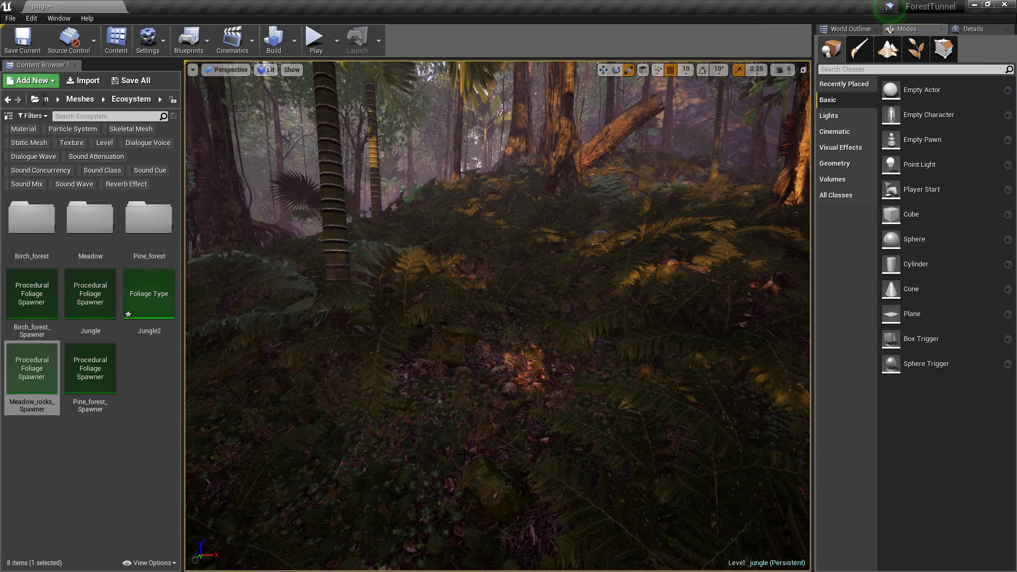
right_click(465, 200)
click(506, 424)
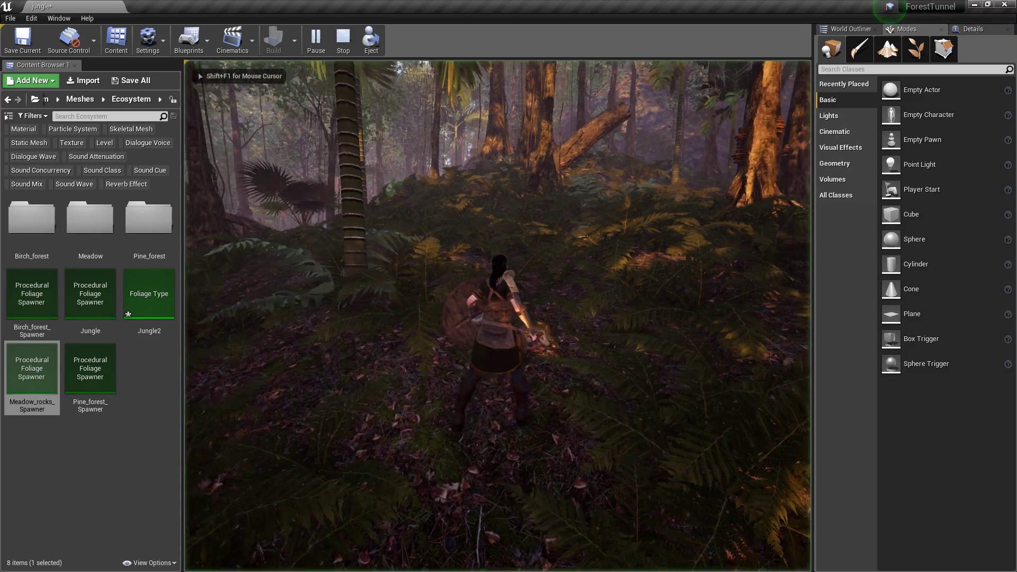
key(w)
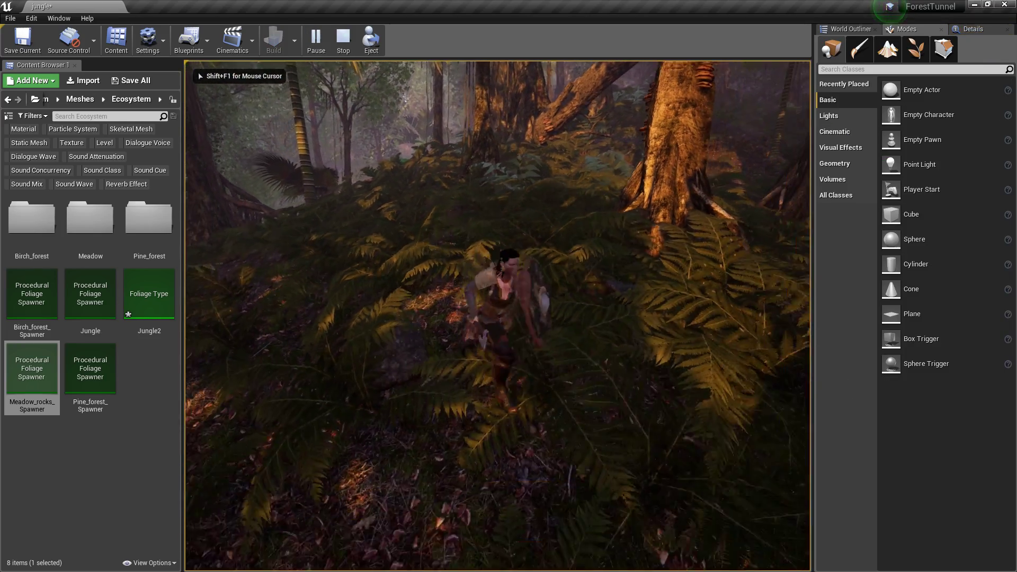
key(w)
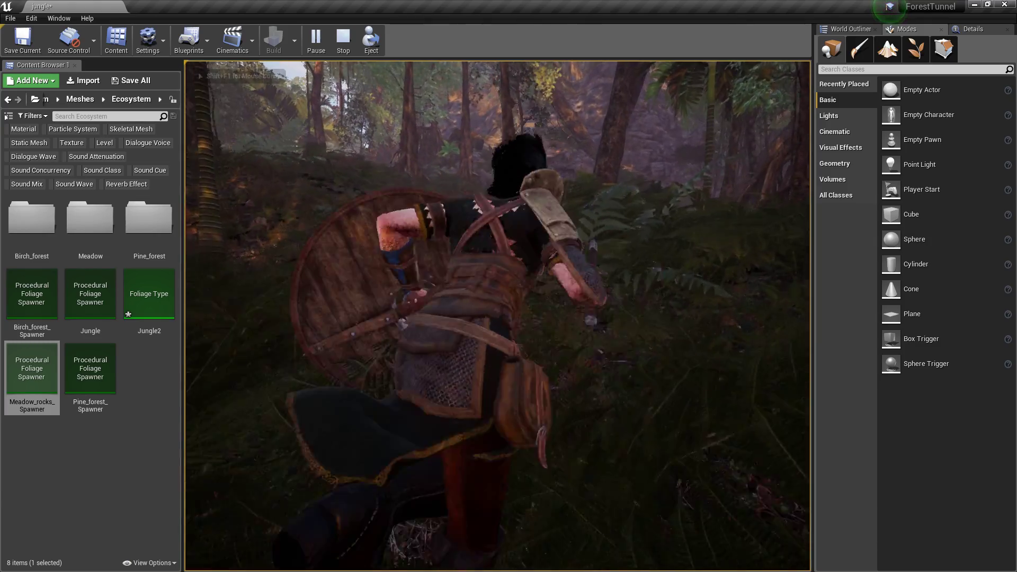
key(w)
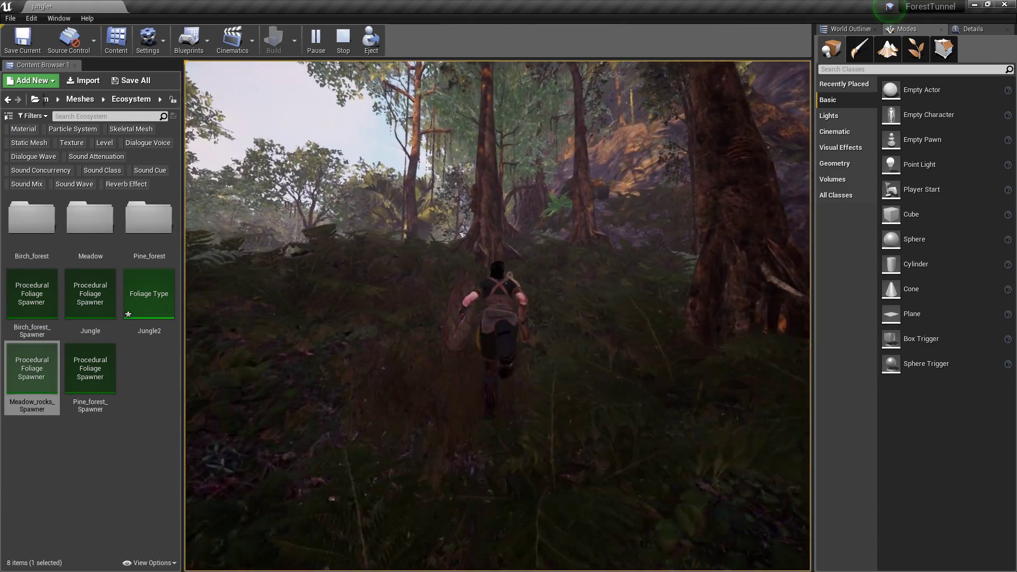
key(w)
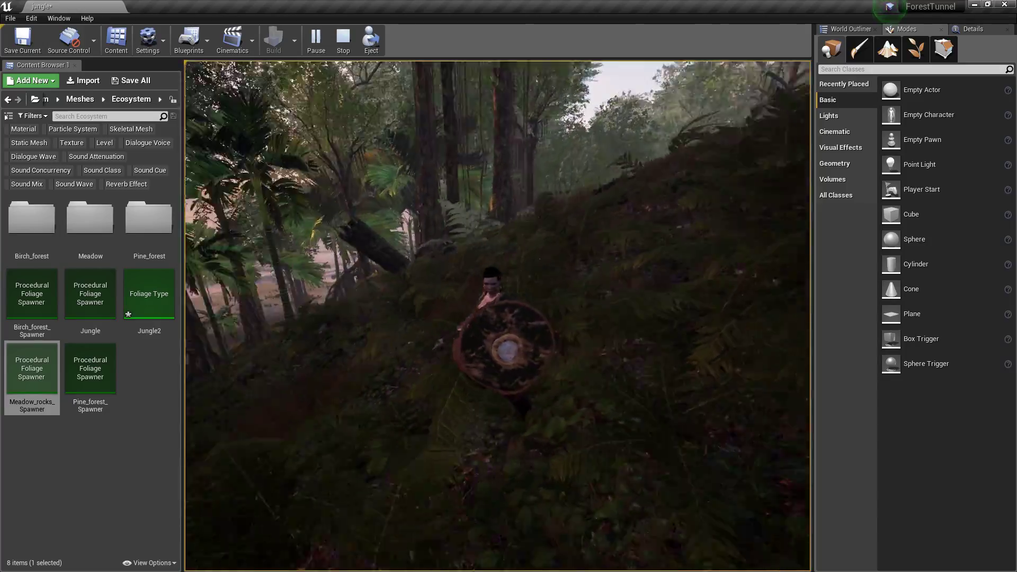
key(w)
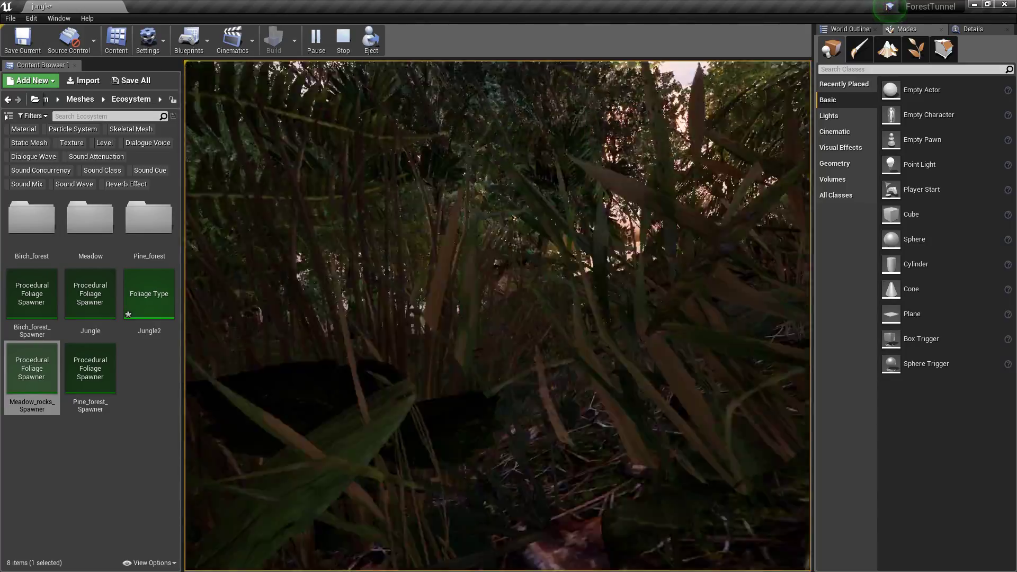
key(w)
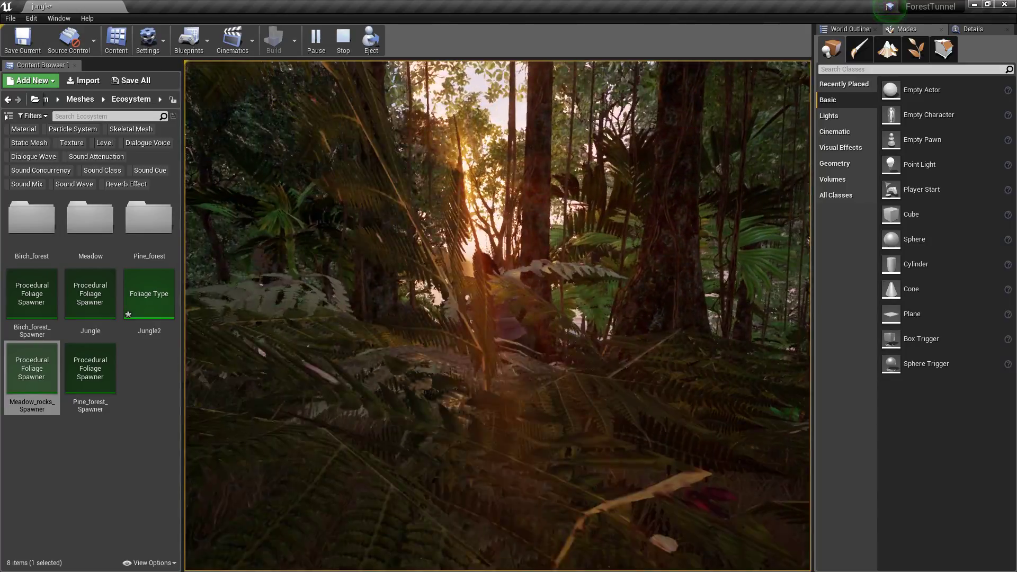
key(w)
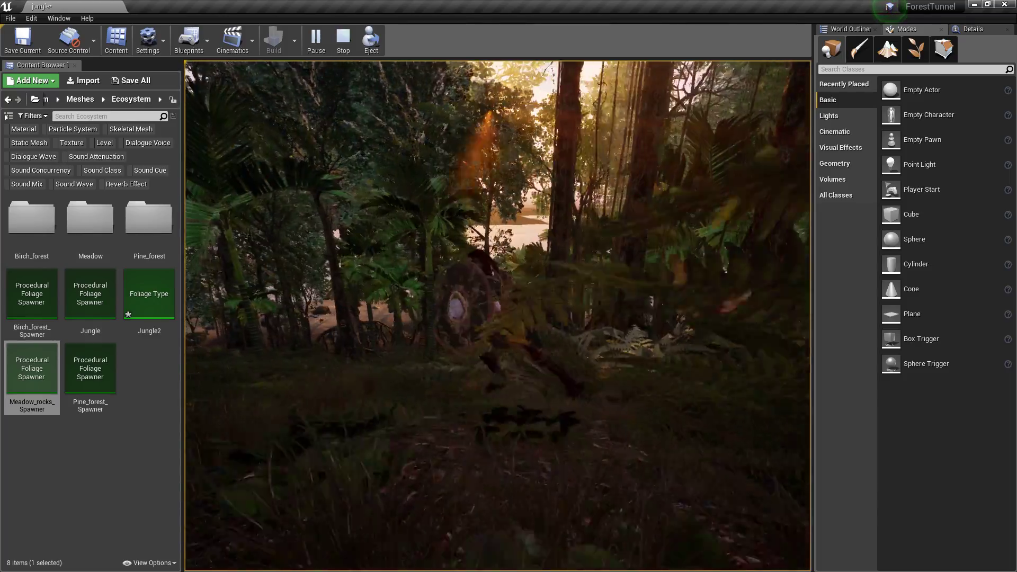
key(w)
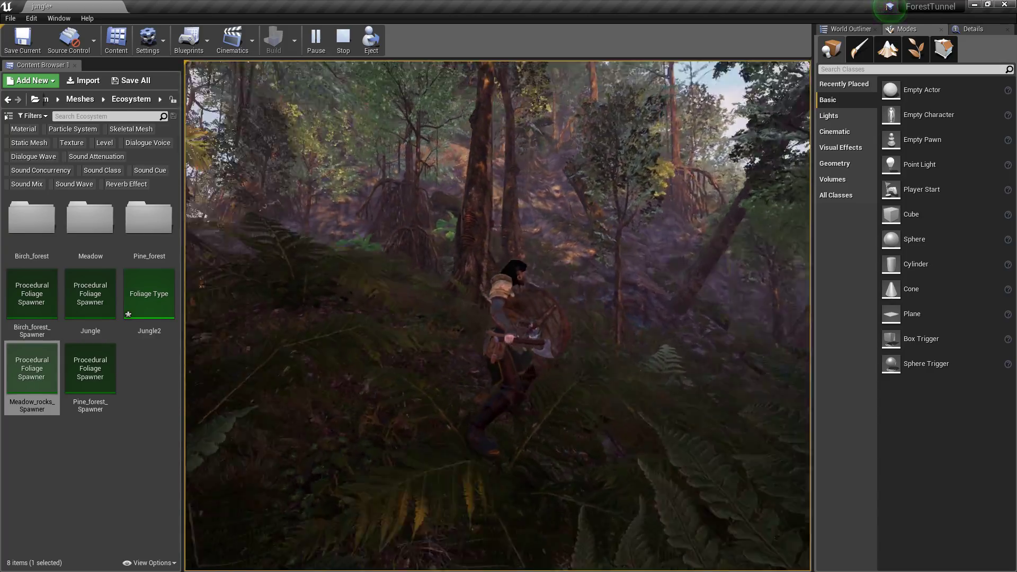
key(w)
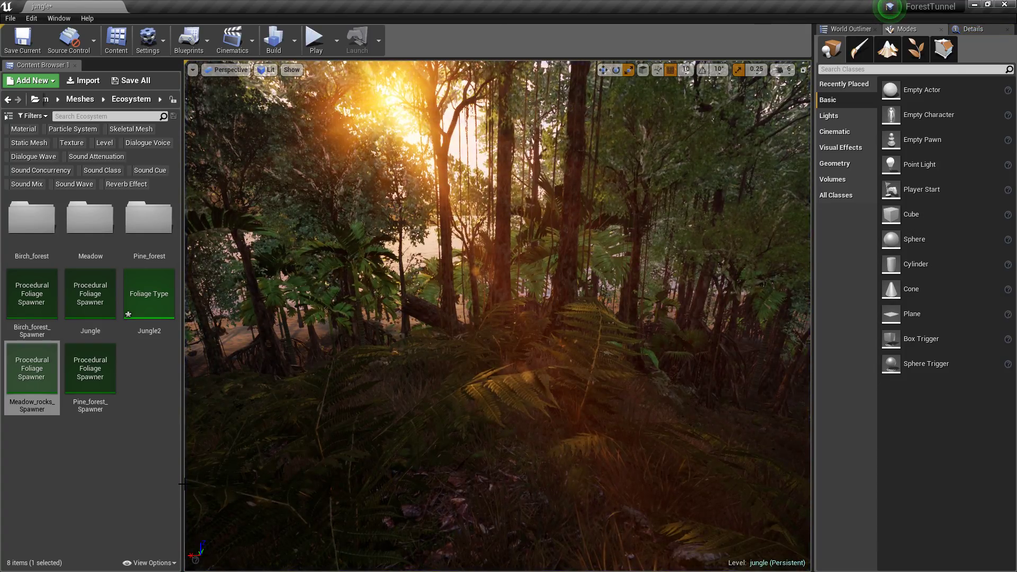
key(F11)
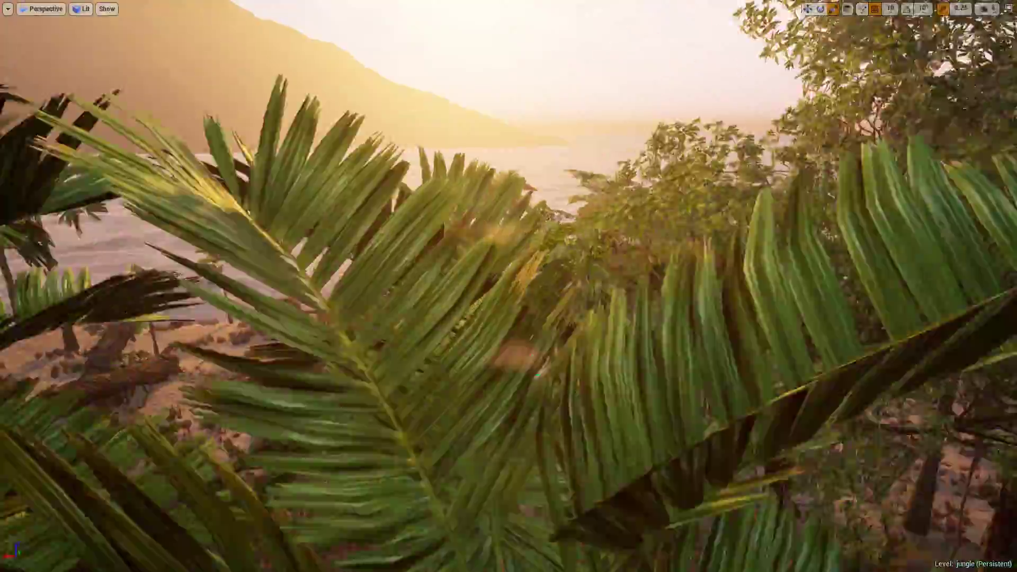